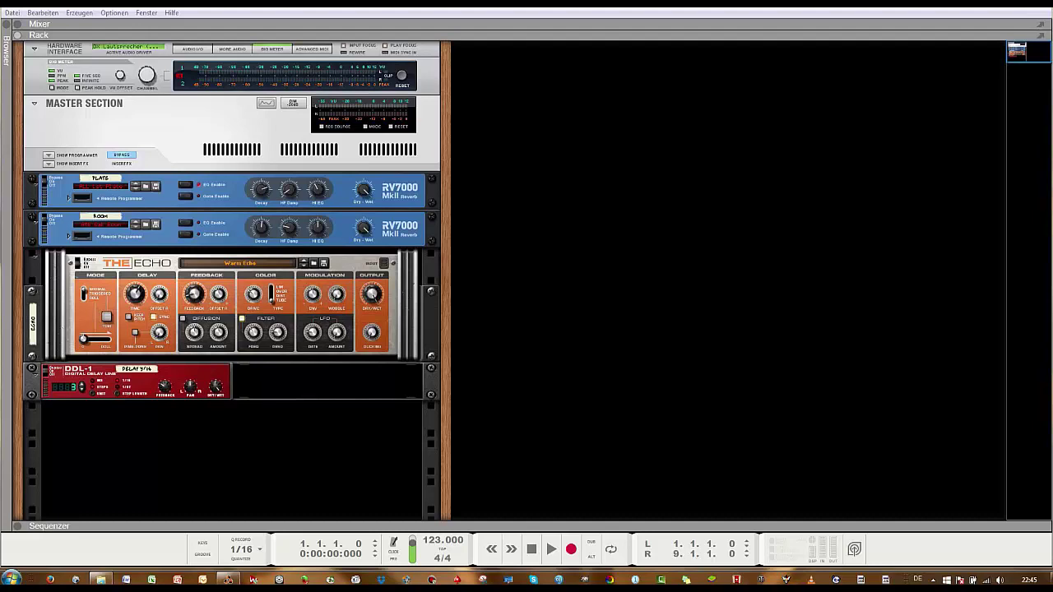
- Add an NN-XT Advanced Sampler from the Reason instruments to the rack below the DDL-1 delay
click(874, 260)
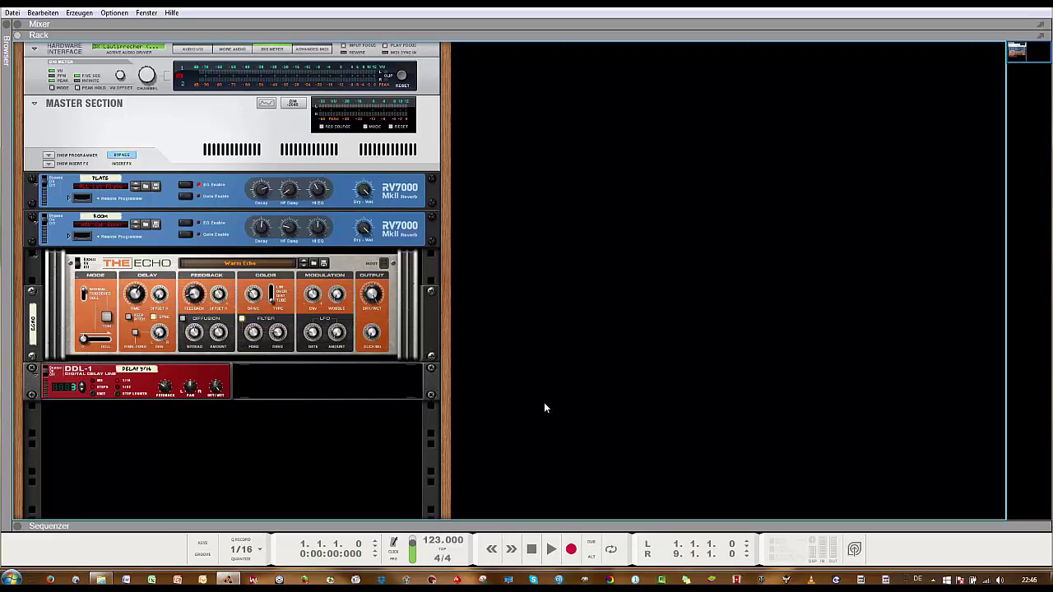
click(7, 37)
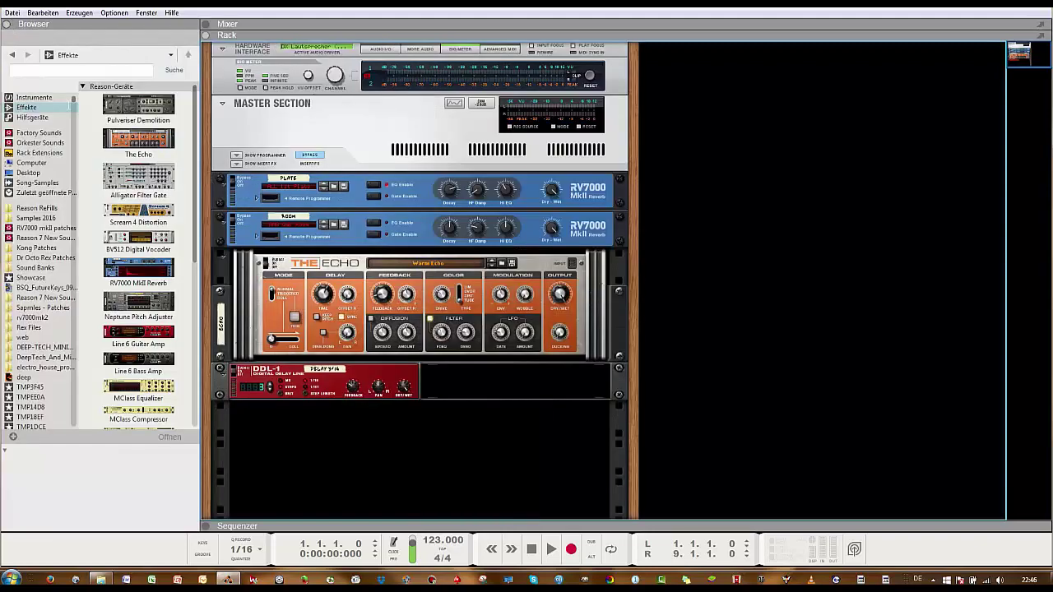
scroll(174, 190, down, 5)
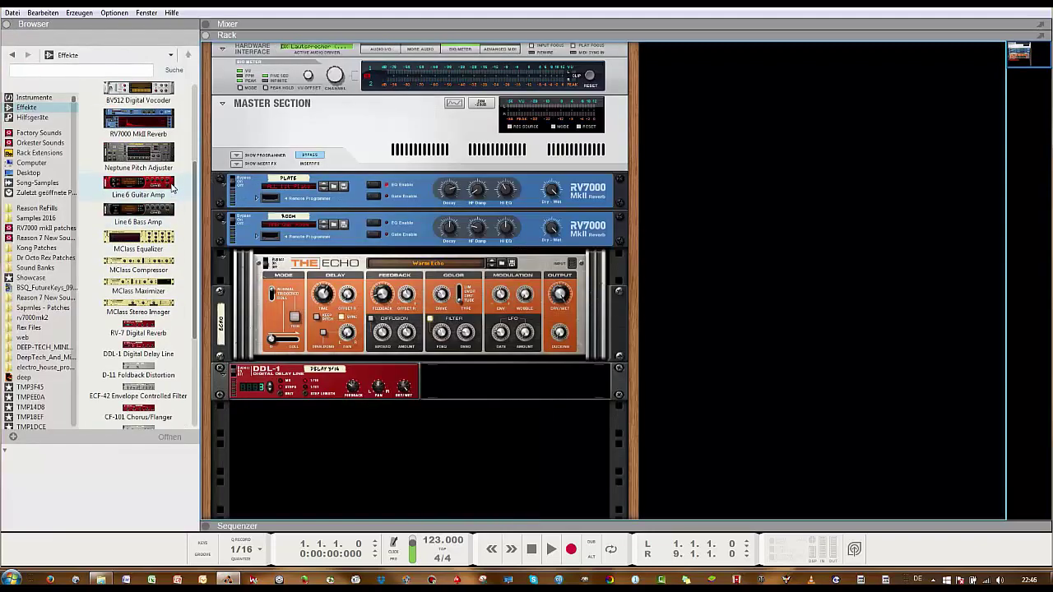
scroll(172, 189, up, 5)
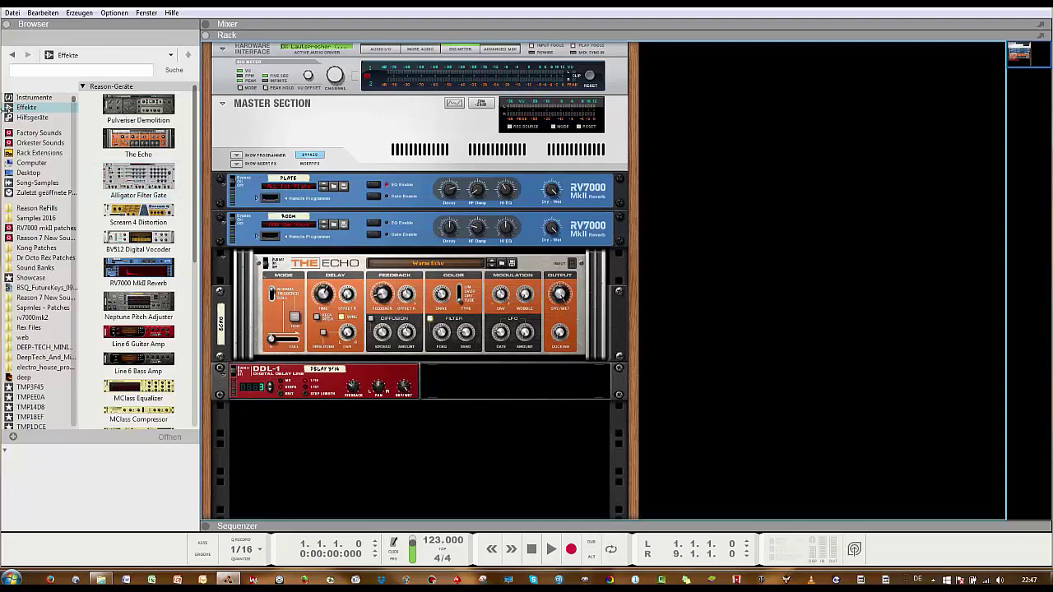
key(Up)
scroll(136, 220, down, 2)
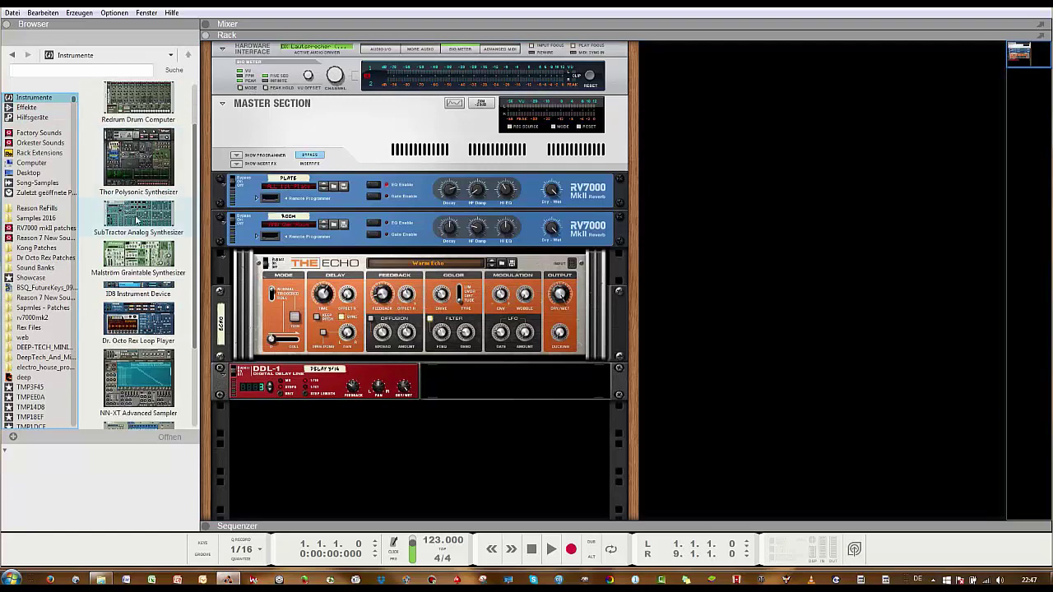
scroll(136, 220, up, 2)
scroll(137, 219, down, 5)
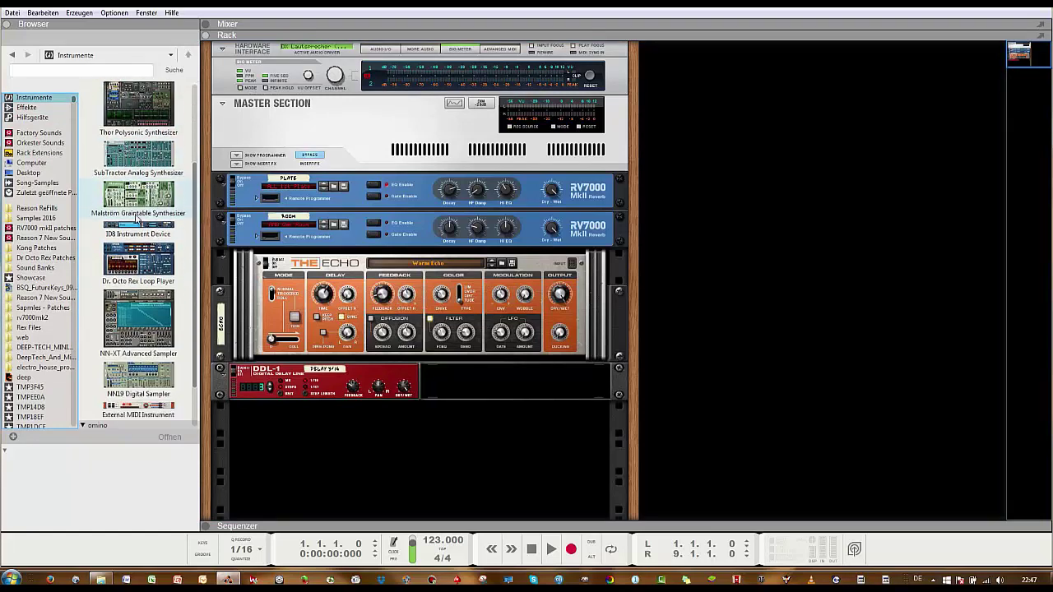
drag(144, 313, 376, 453)
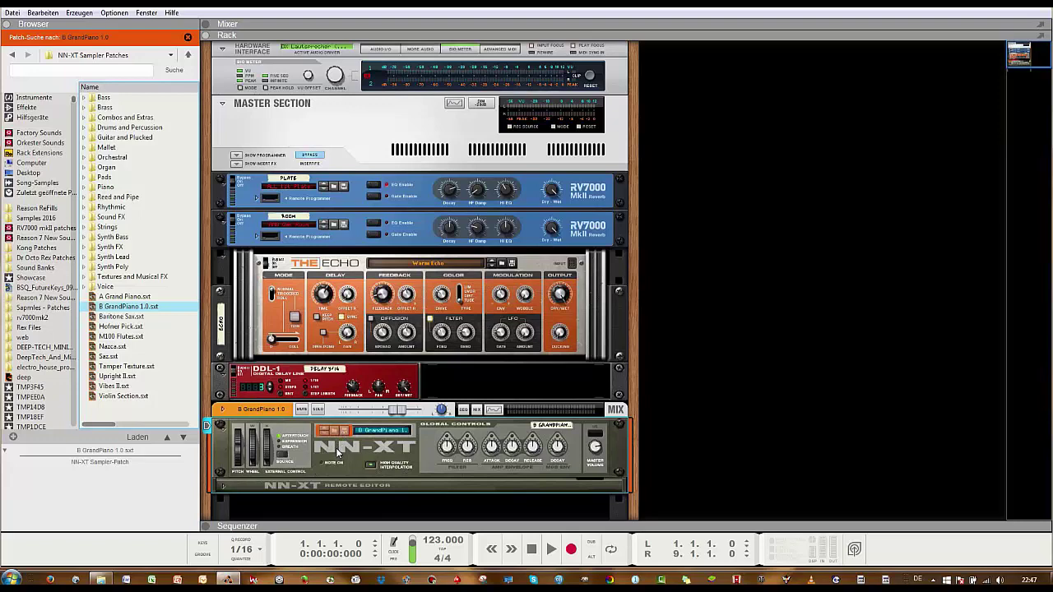
click(33, 98)
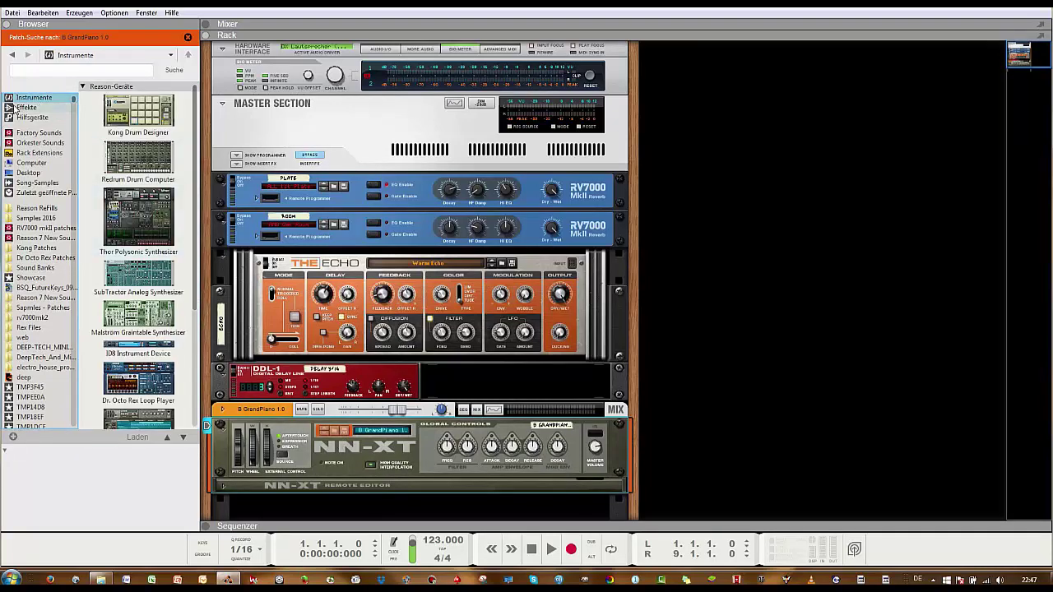
scroll(117, 337, down, 3)
scroll(117, 338, down, 1)
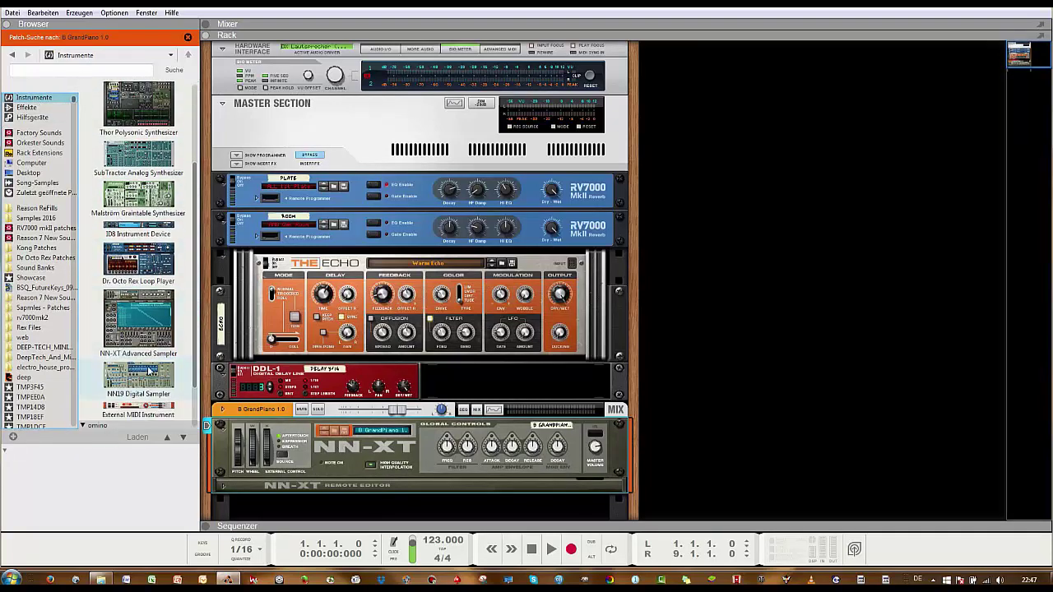
scroll(372, 463, down, 2)
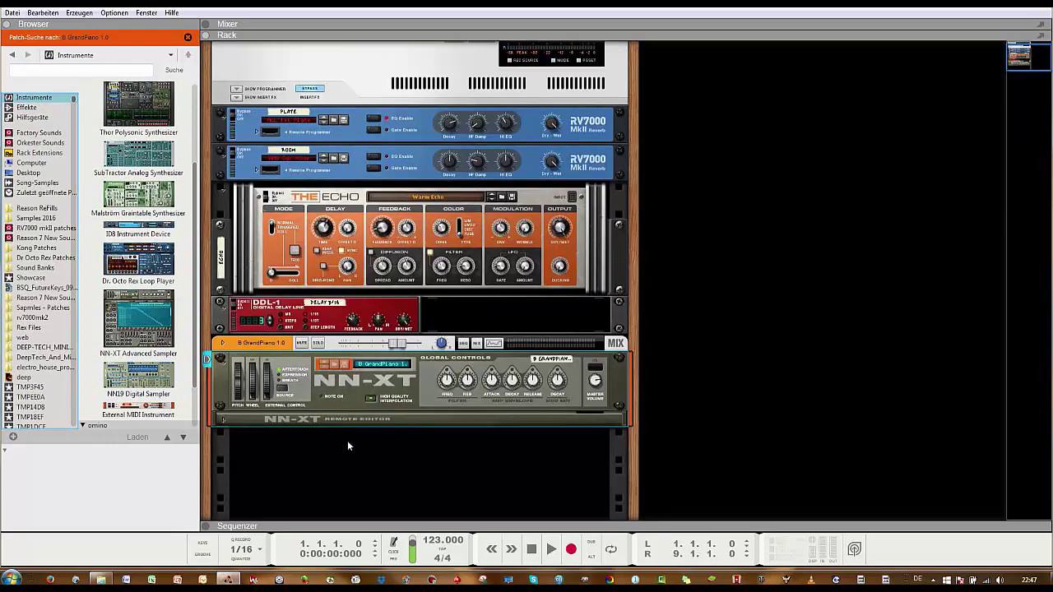
click(334, 368)
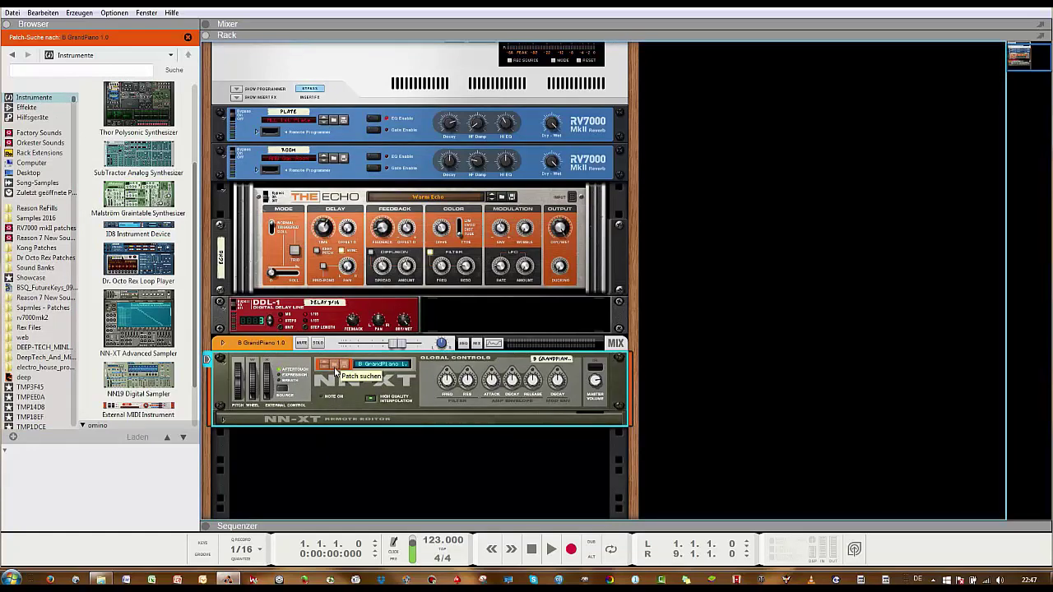
scroll(100, 296, up, 3)
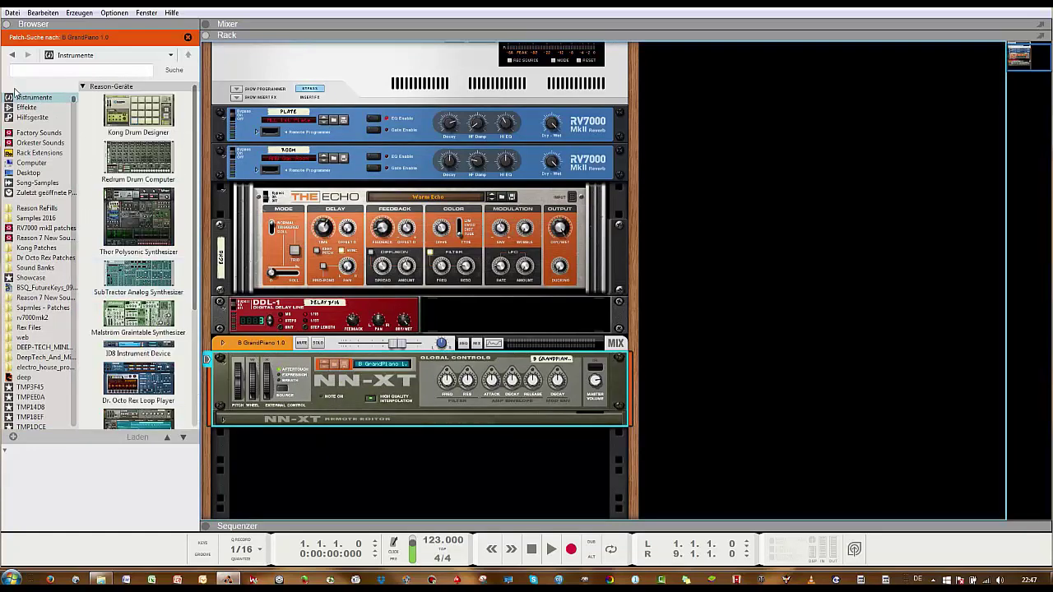
- Load the Hofner Pick patch from the Bass folder into the NN-XT and lock the M-Audio Oxygen 49 keyboard to it
click(334, 367)
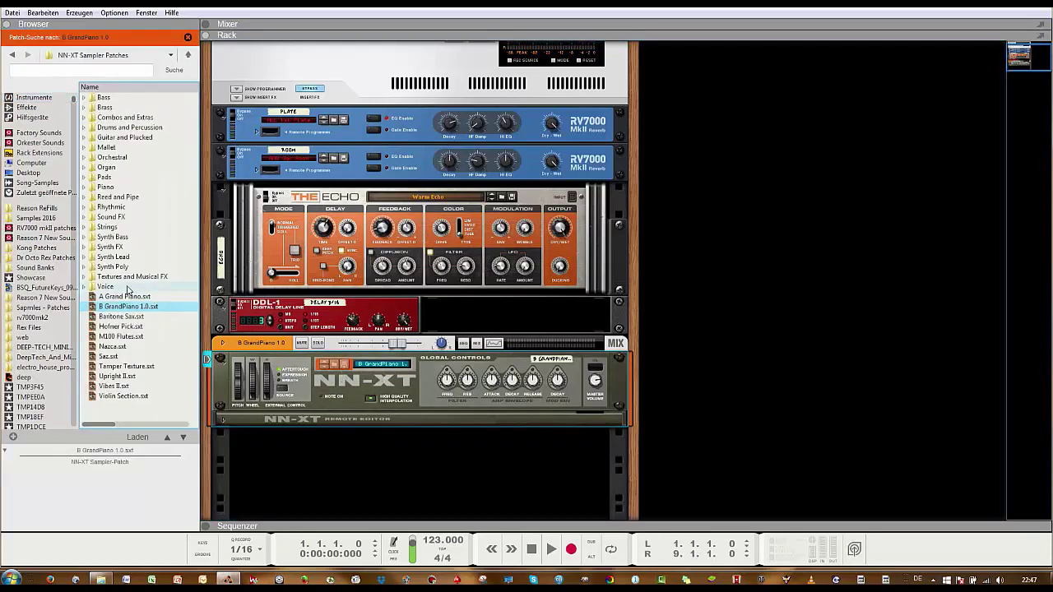
click(83, 97)
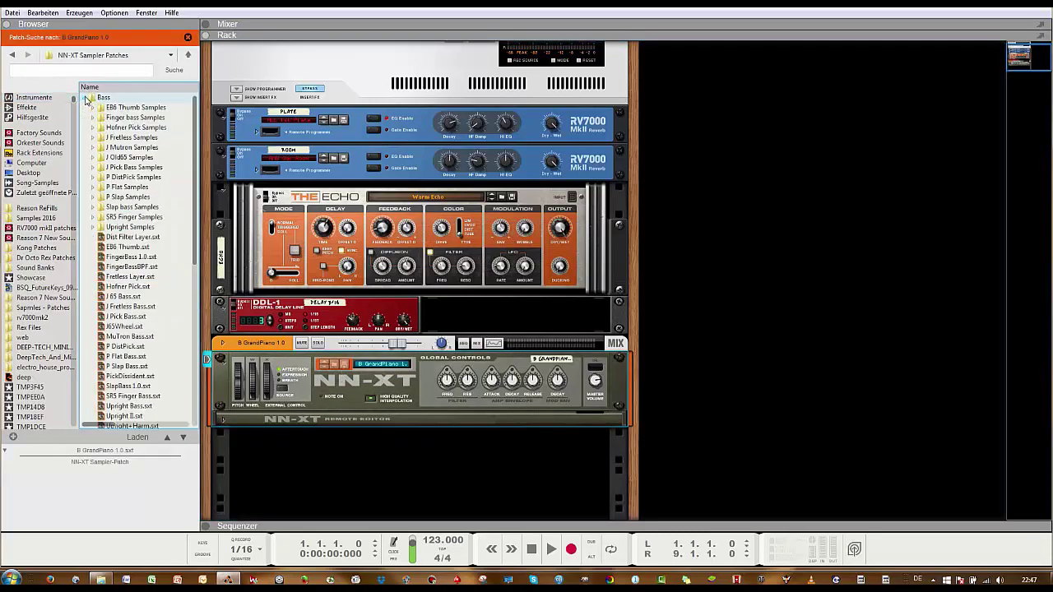
scroll(161, 234, down, 3)
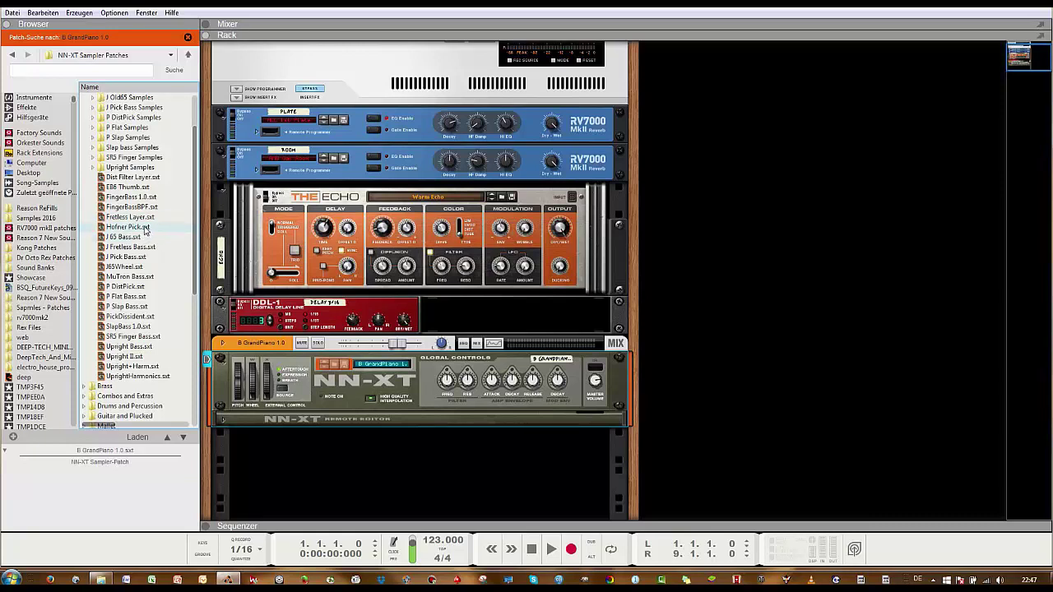
click(144, 230)
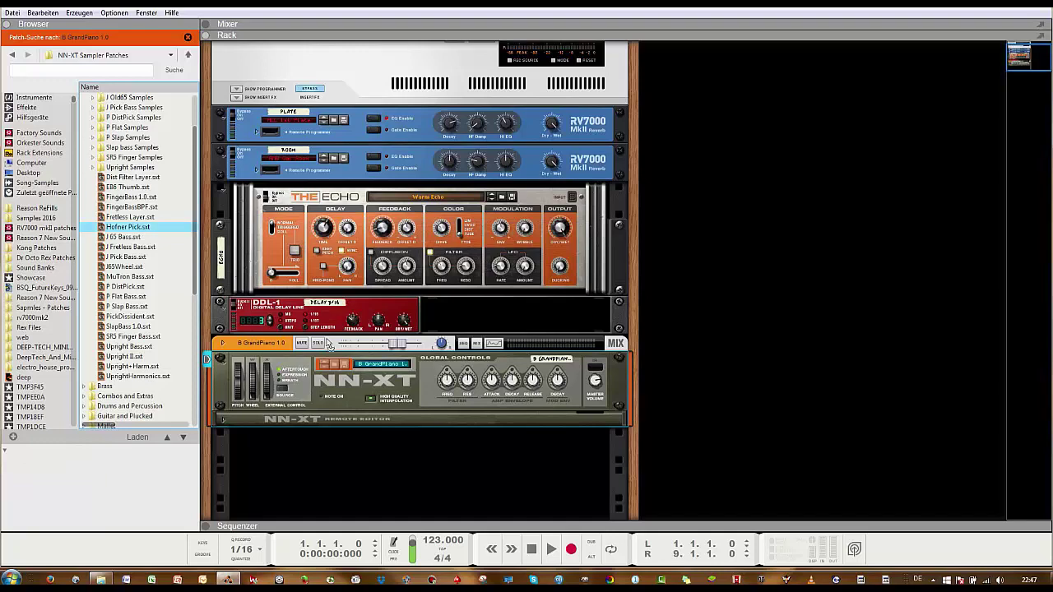
right_click(412, 405)
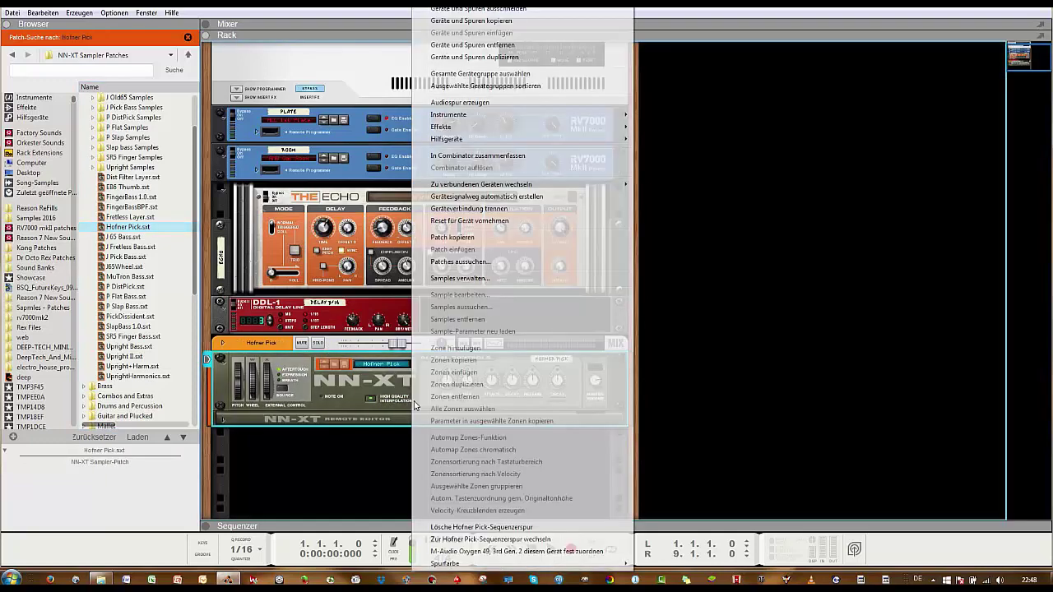
click(452, 551)
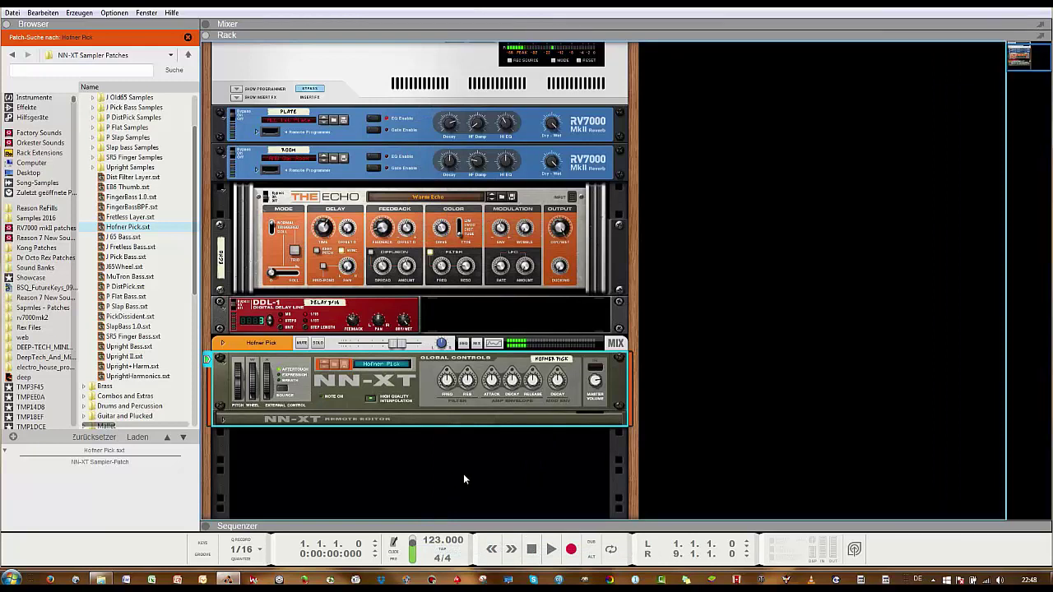
- Set the mixer's master level to -2.89 dB and return to the rack-only view
click(216, 24)
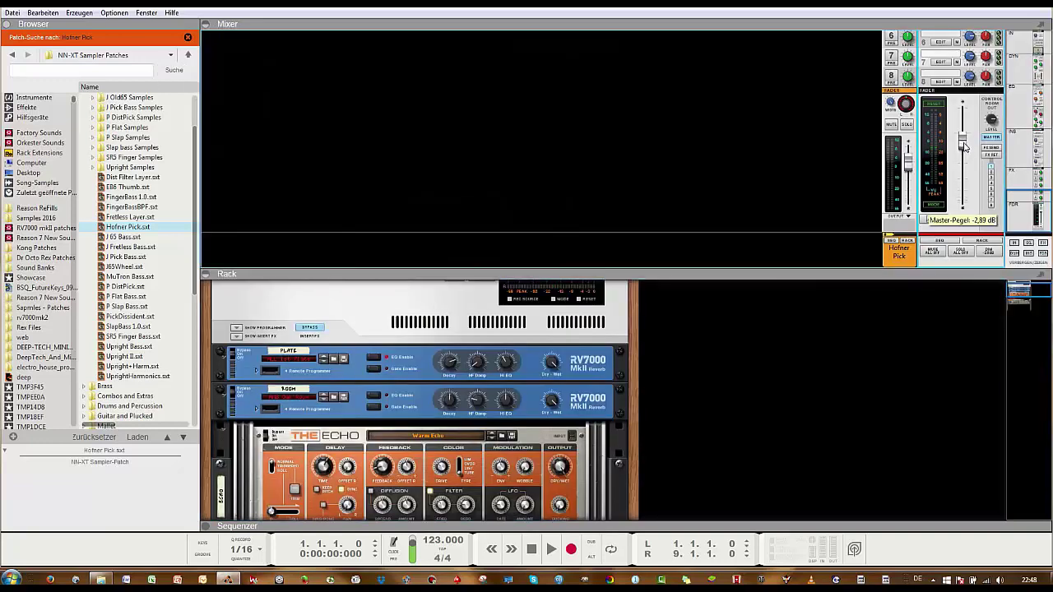
click(962, 155)
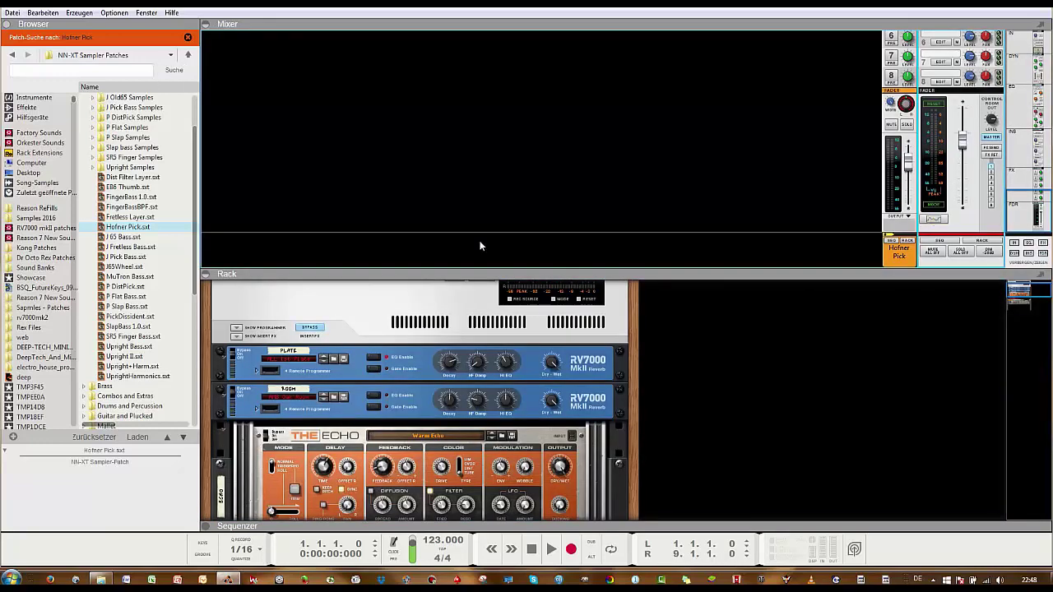
click(205, 274)
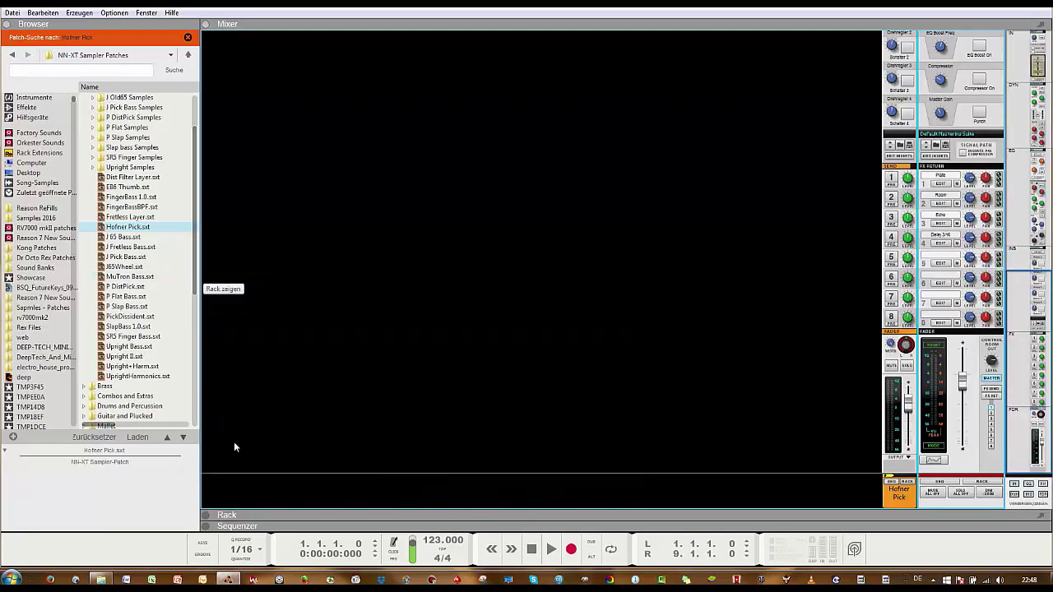
click(220, 518)
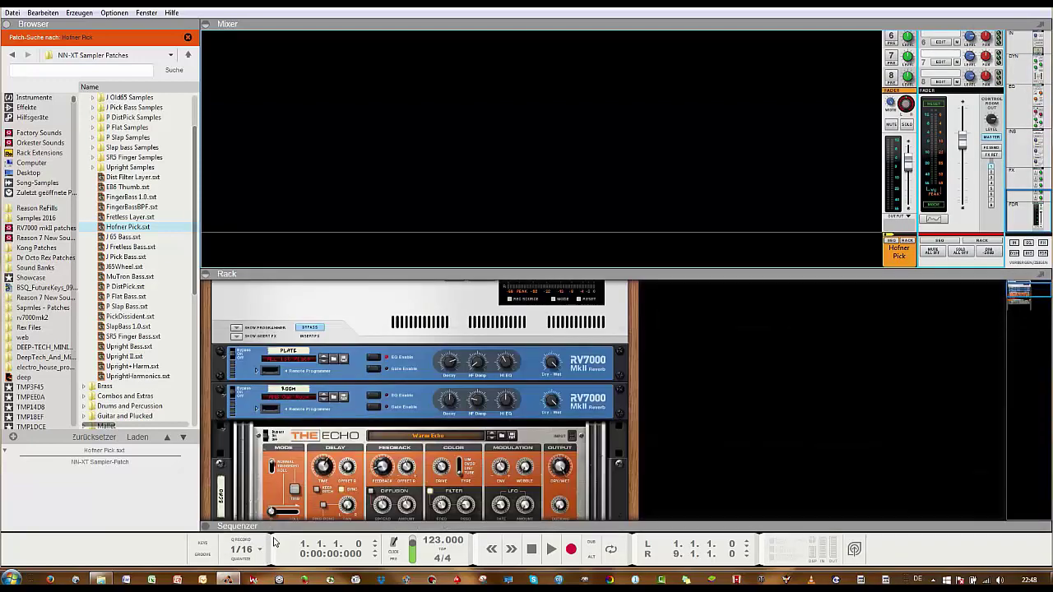
click(257, 276)
click(257, 276)
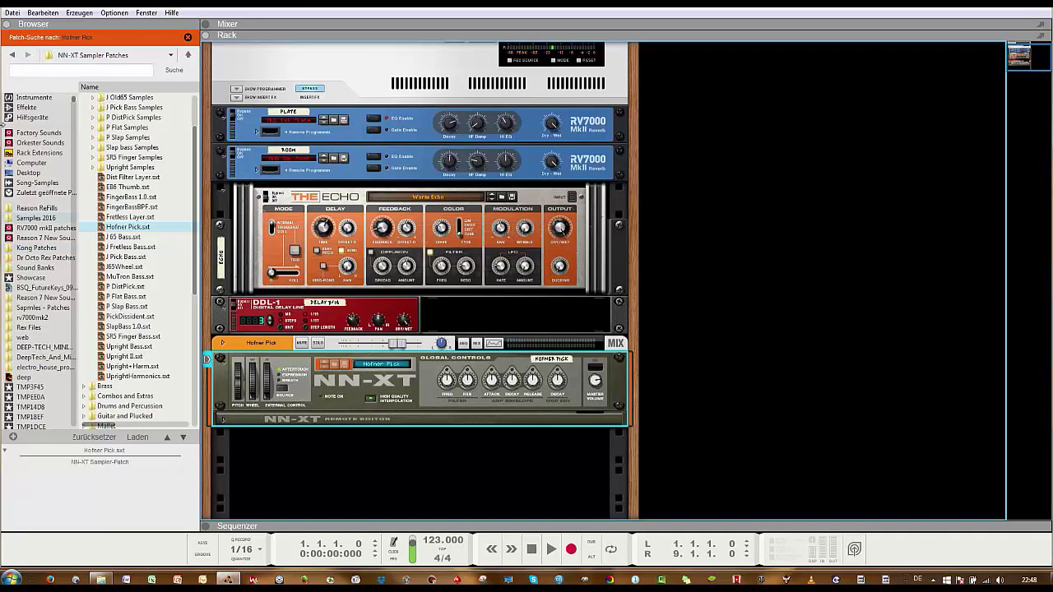
- Add an RPG-8 Monophonic Arpeggiator from the utility devices to the rack below the NN-XT
click(26, 118)
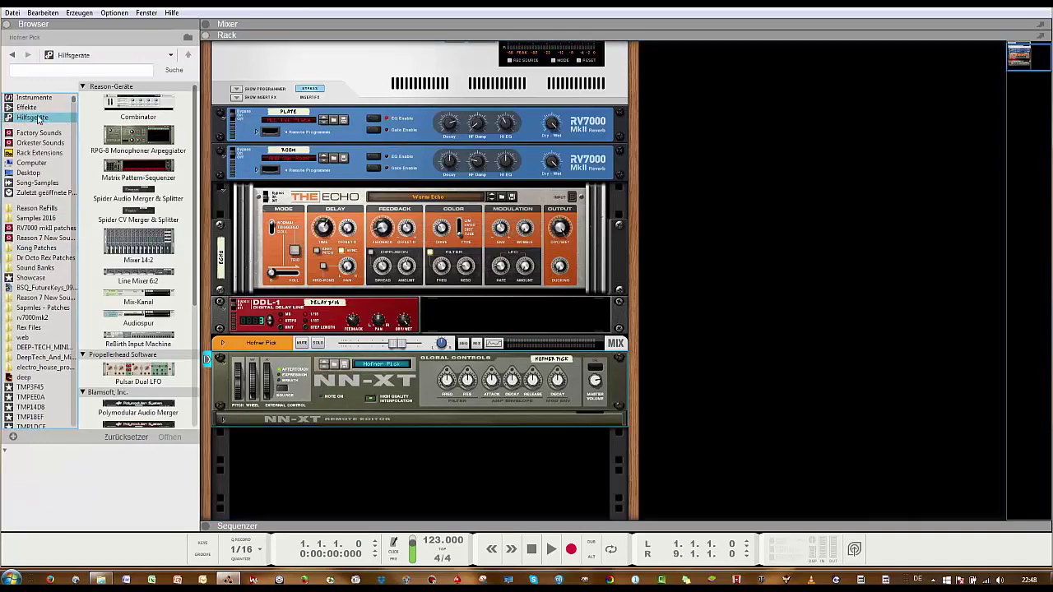
drag(111, 131, 382, 458)
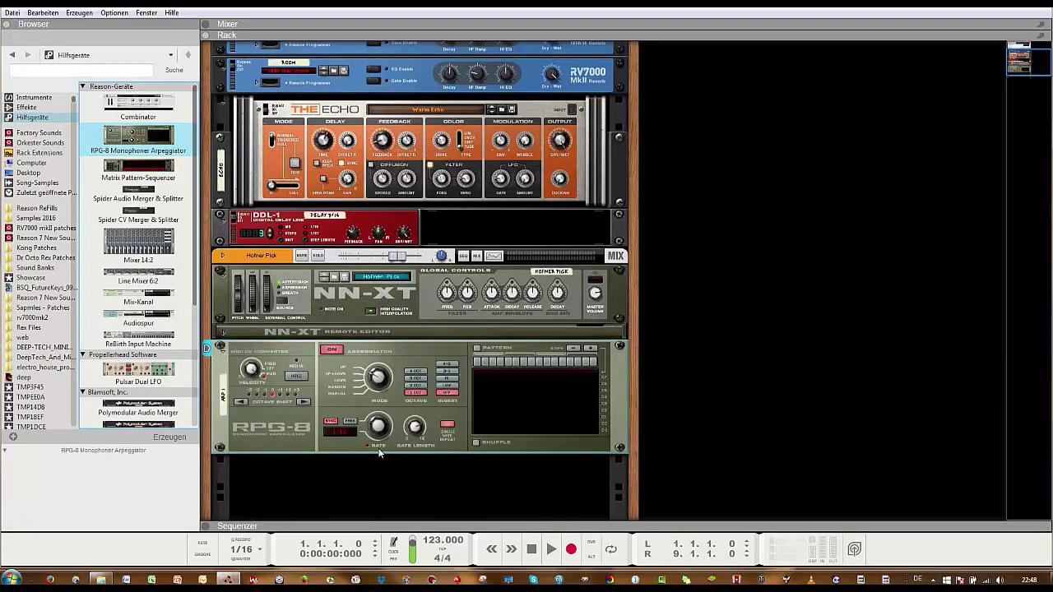
scroll(377, 434, up, 1)
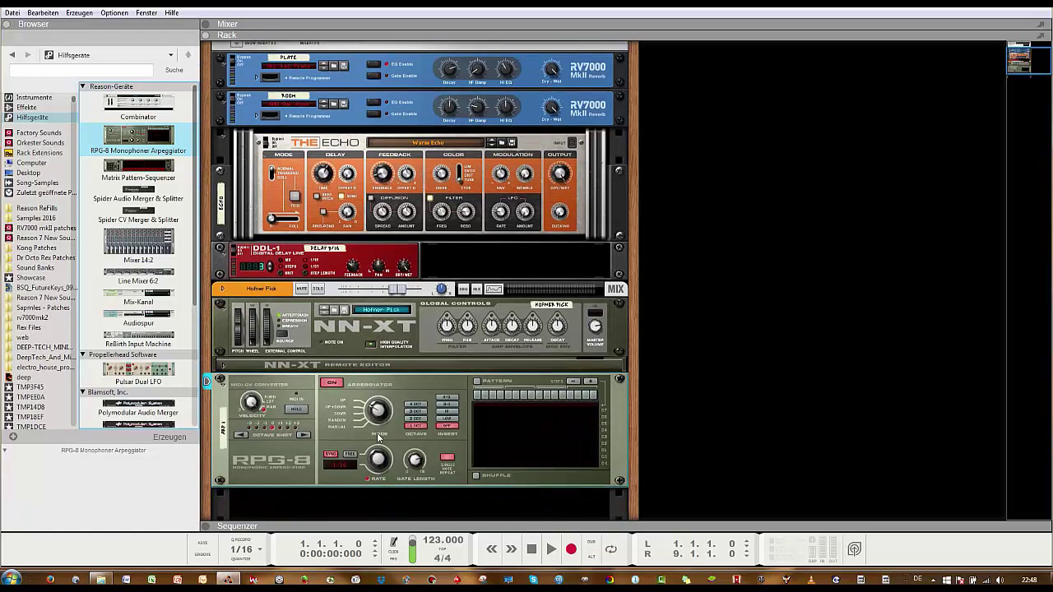
- Enable the RPG-8's Pattern section and set its octave range to 2 Oct
click(420, 388)
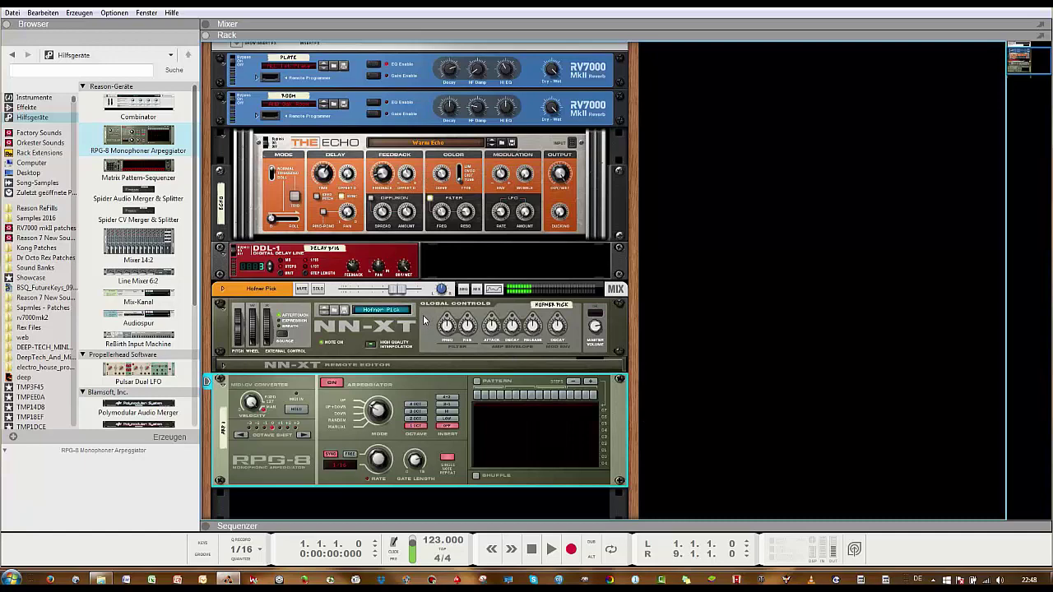
right_click(424, 391)
click(398, 389)
click(478, 382)
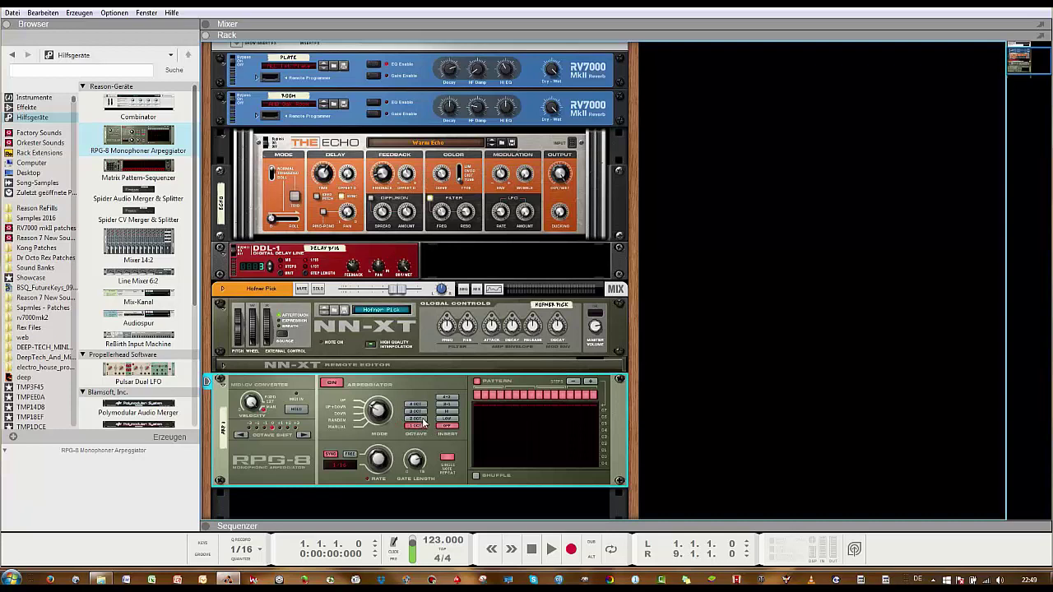
click(422, 418)
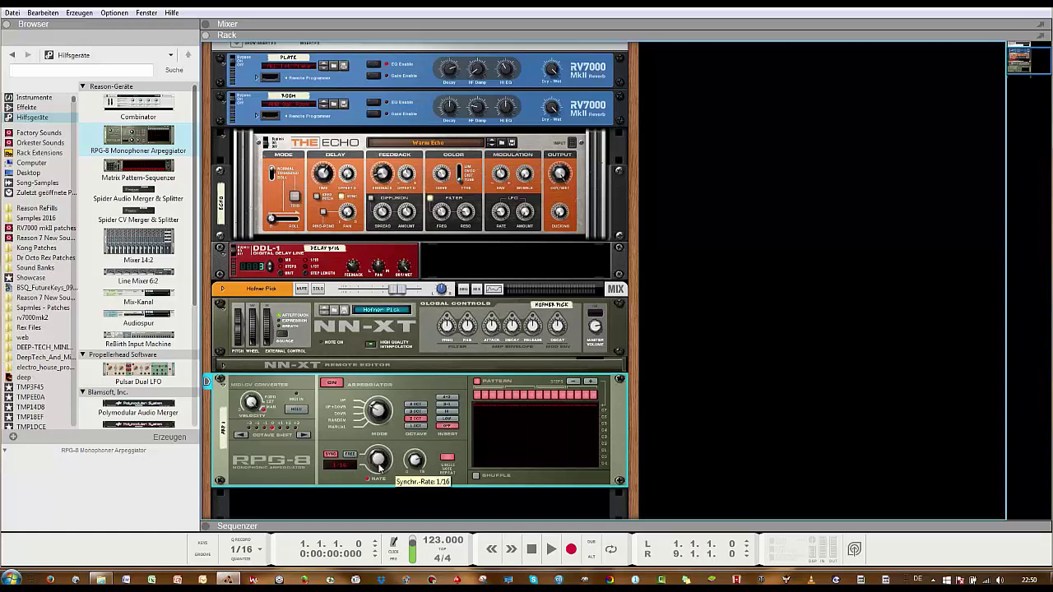
- Try different synced rates on the RPG-8, ending back at 1/16
drag(380, 467, 394, 535)
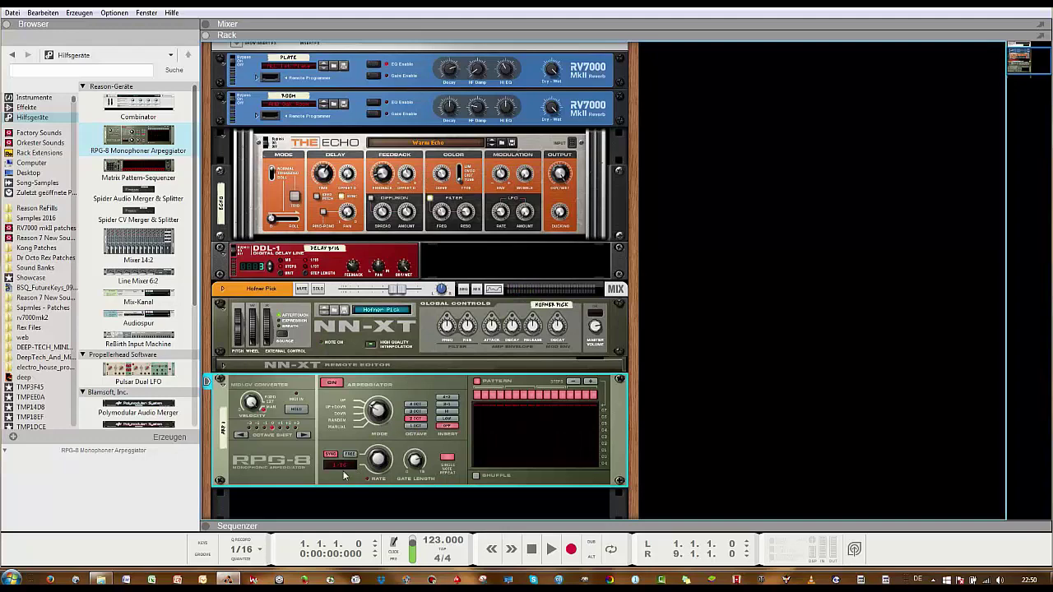
scroll(343, 476, down, 1)
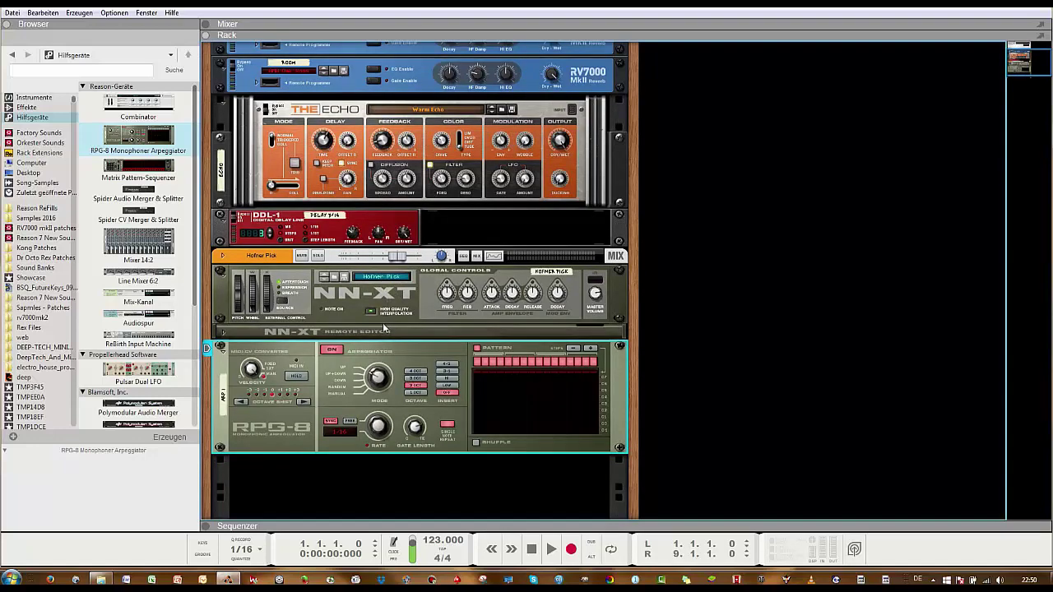
- In the sequencer, record a three-bar clip on the Arp 1 track with precount on and the click level at 63
click(206, 527)
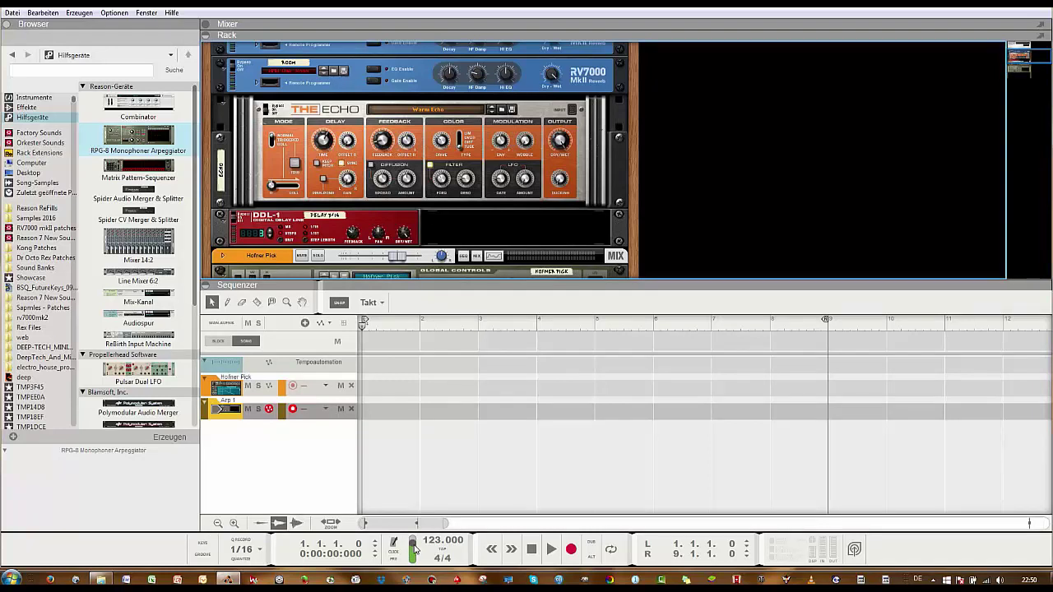
mouse_move(415, 556)
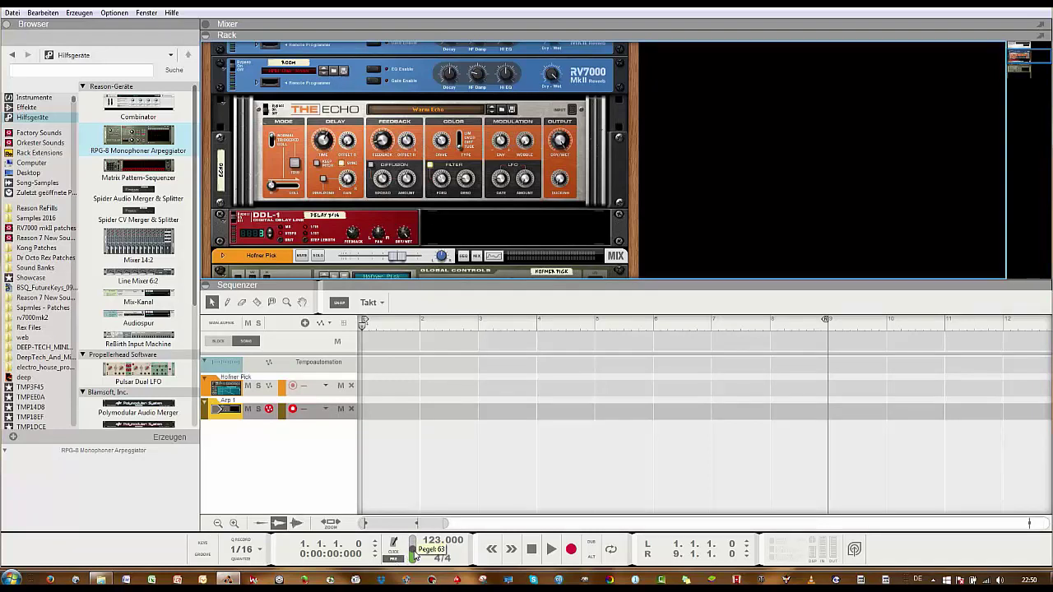
click(576, 551)
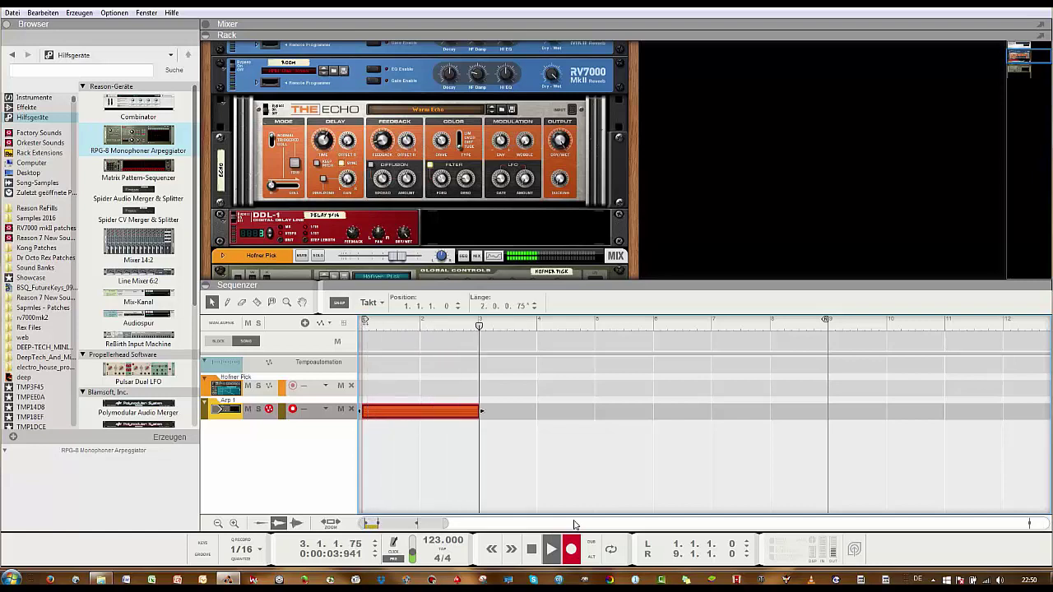
key(space)
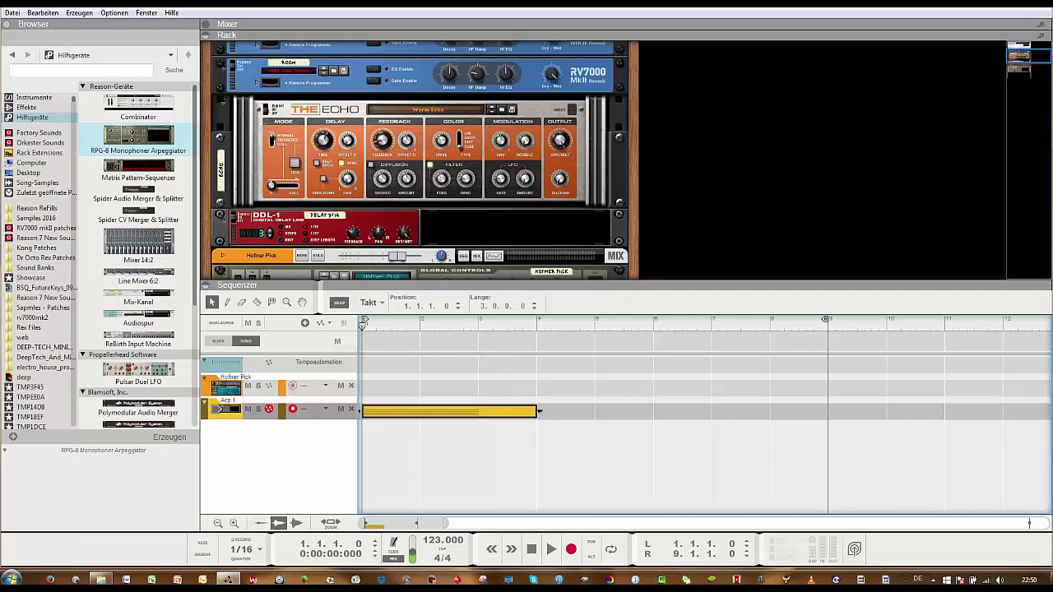
- Shorten the recorded Arp 1 clip to two bars and enlarge the rack area above the sequencer
drag(483, 412, 479, 412)
click(486, 452)
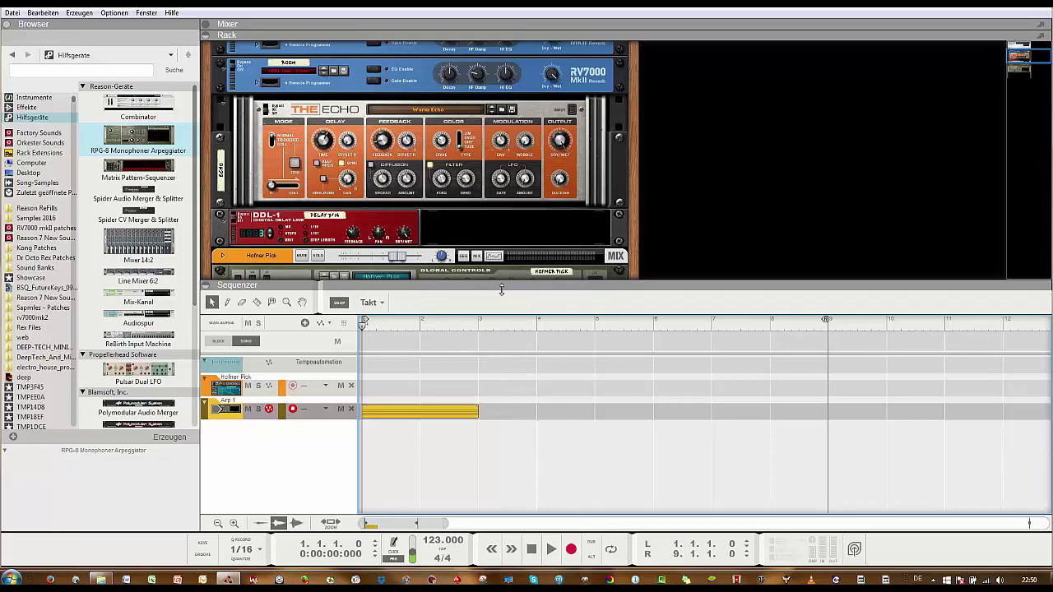
mouse_move(490, 450)
mouse_down()
mouse_move(491, 496)
mouse_move(491, 467)
mouse_up()
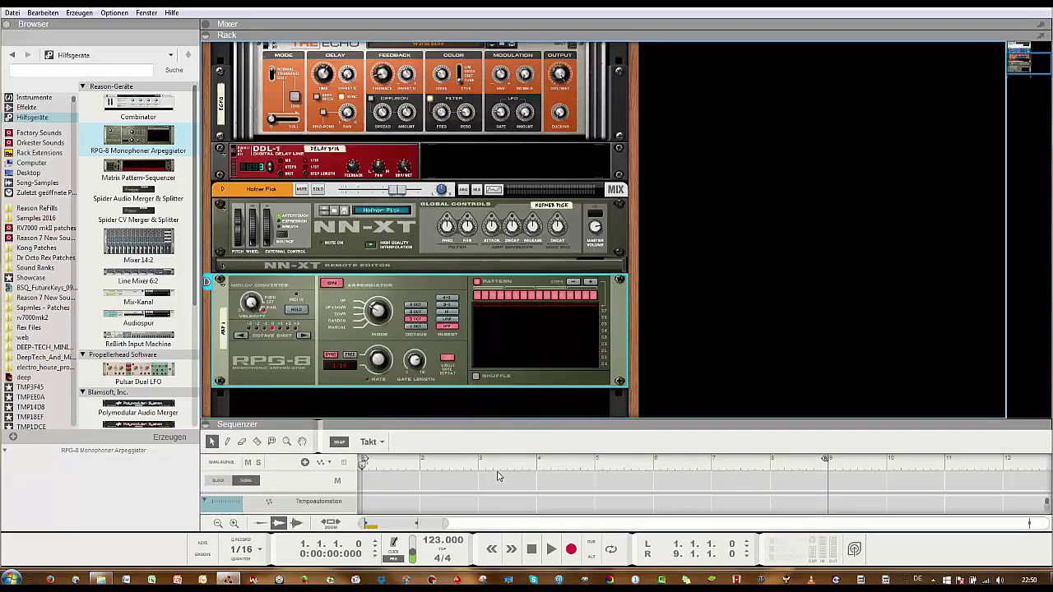
- Set the right locator to bar 3, enable looping, and play the looped arpeggio briefly
drag(825, 458, 475, 458)
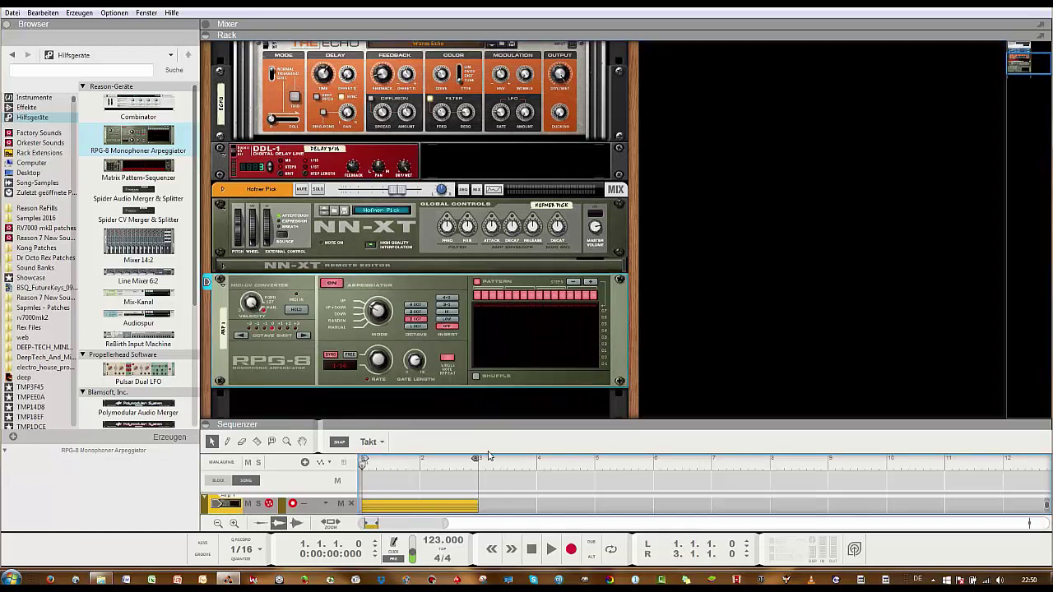
click(610, 548)
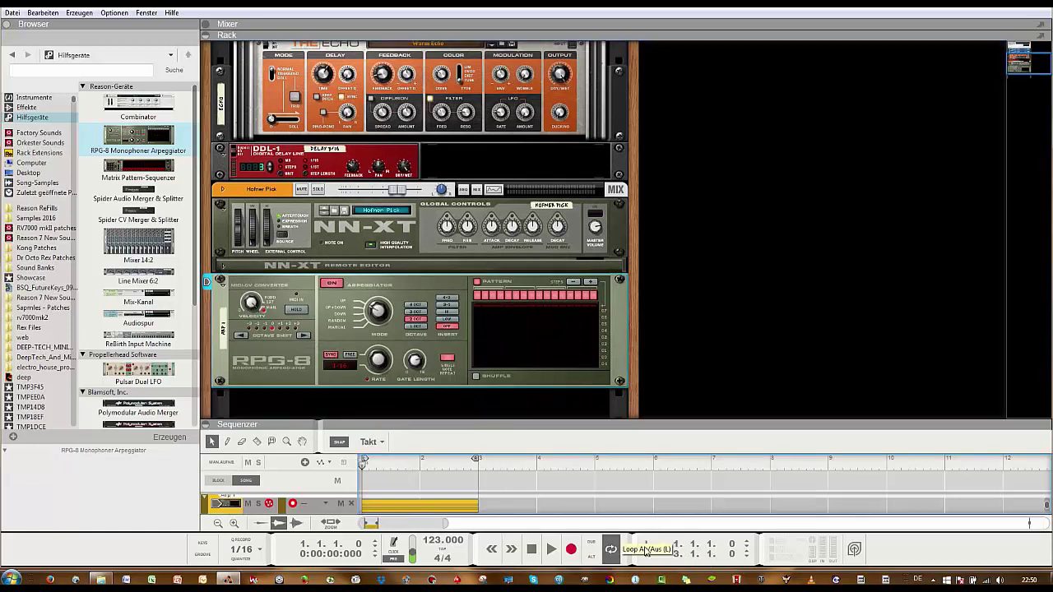
click(789, 331)
key(space)
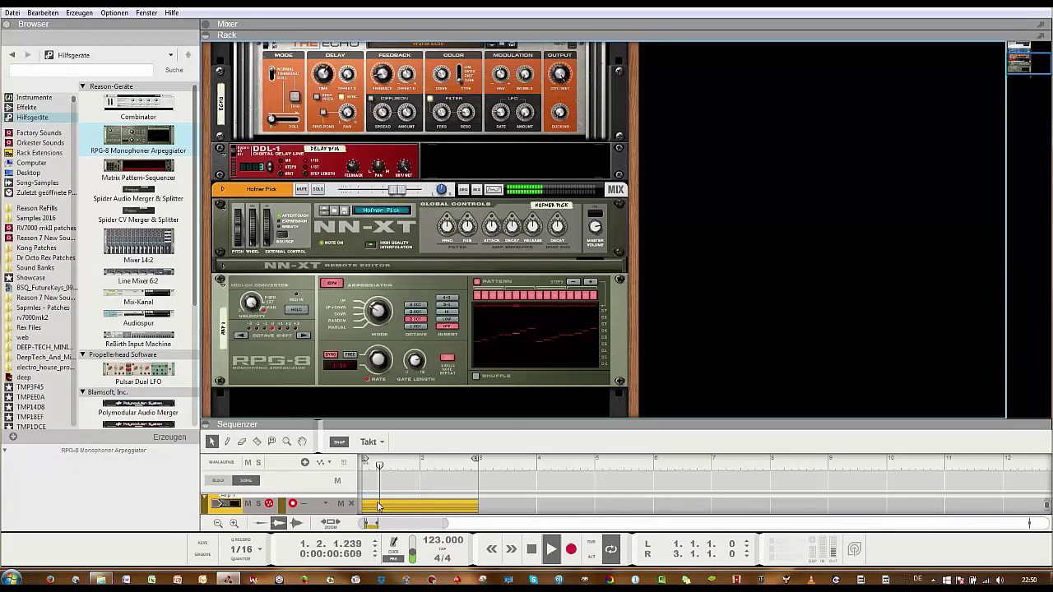
key(space)
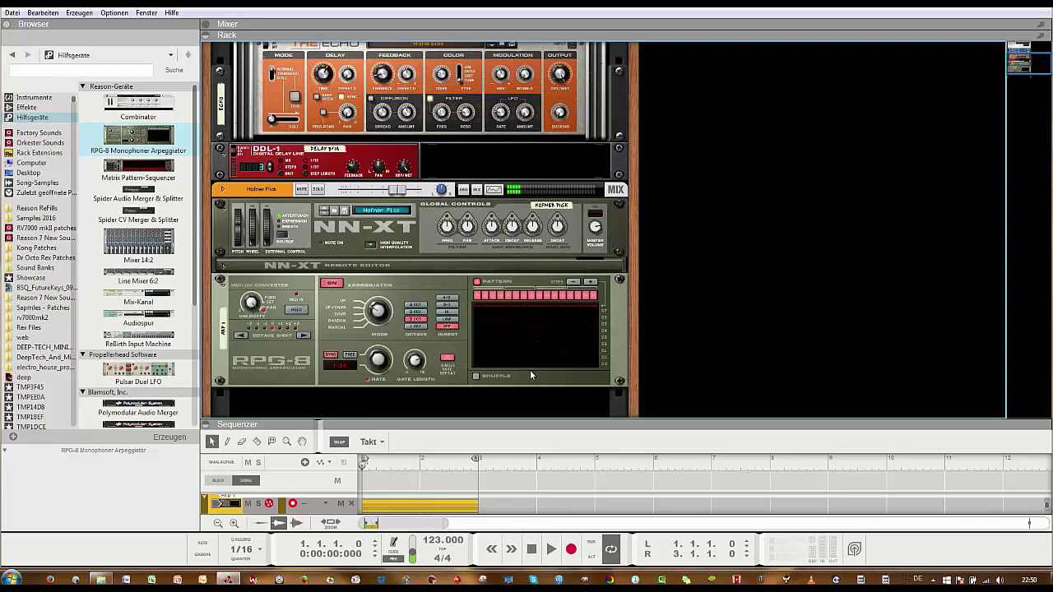
- Set the RPG-8's octave range to 1 Oct and audition different octave shifts during looped playback, ending back at 0
click(417, 327)
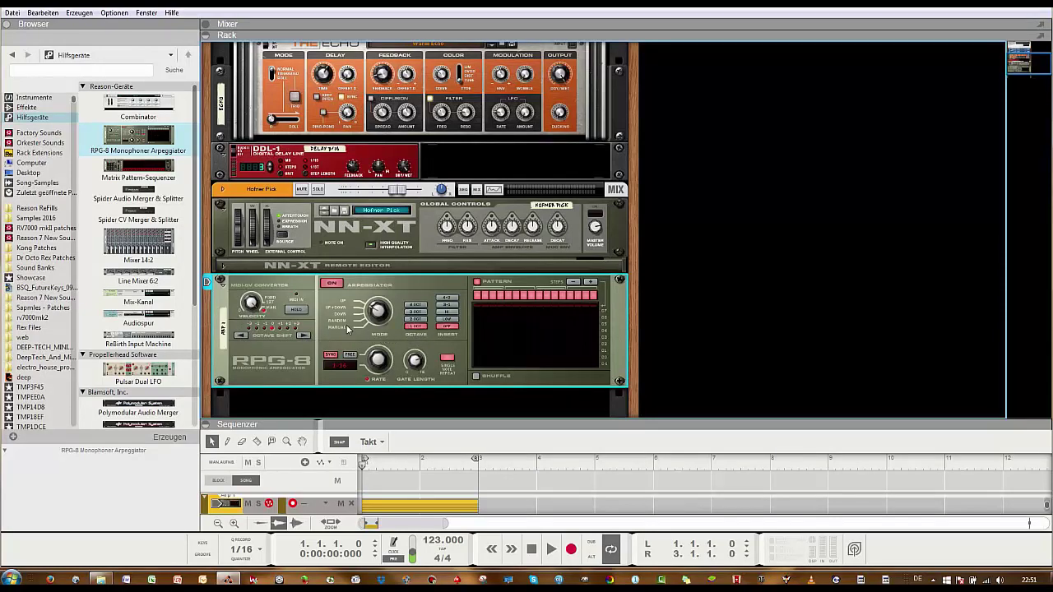
key(space)
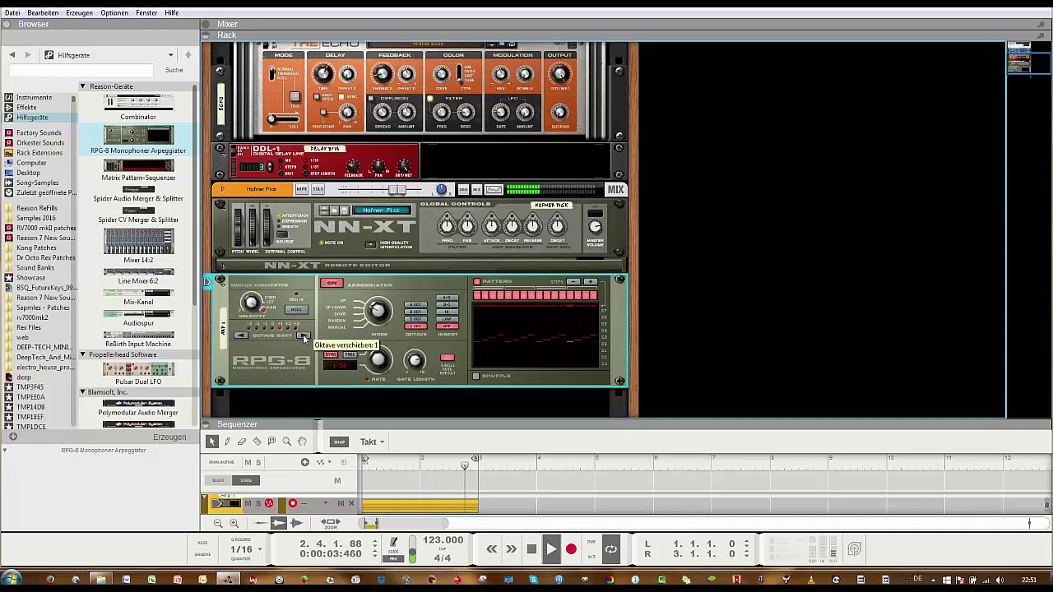
click(303, 336)
click(303, 338)
click(243, 337)
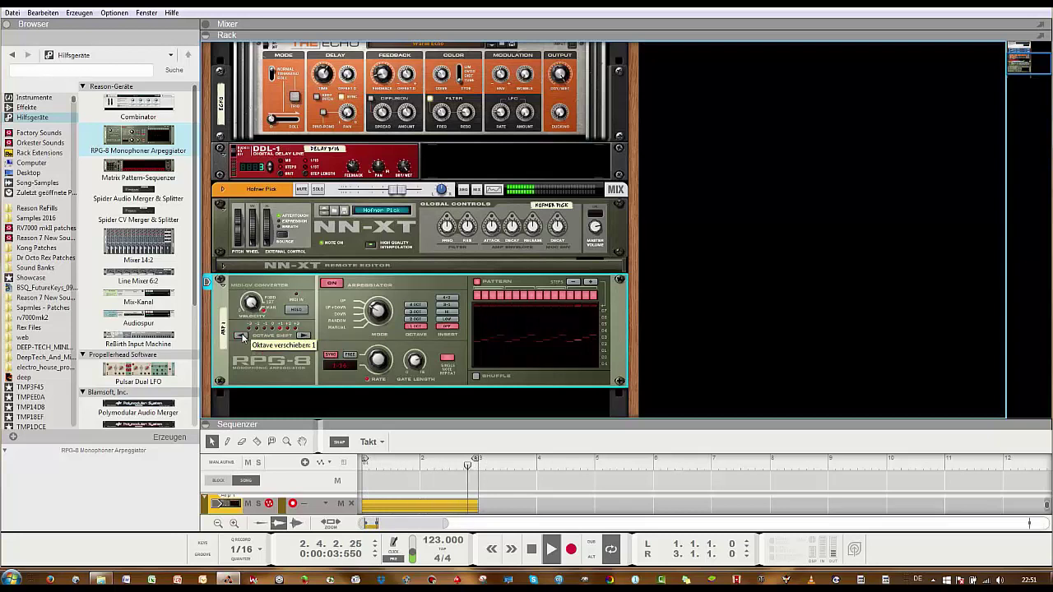
click(244, 336)
click(243, 336)
click(245, 337)
click(303, 337)
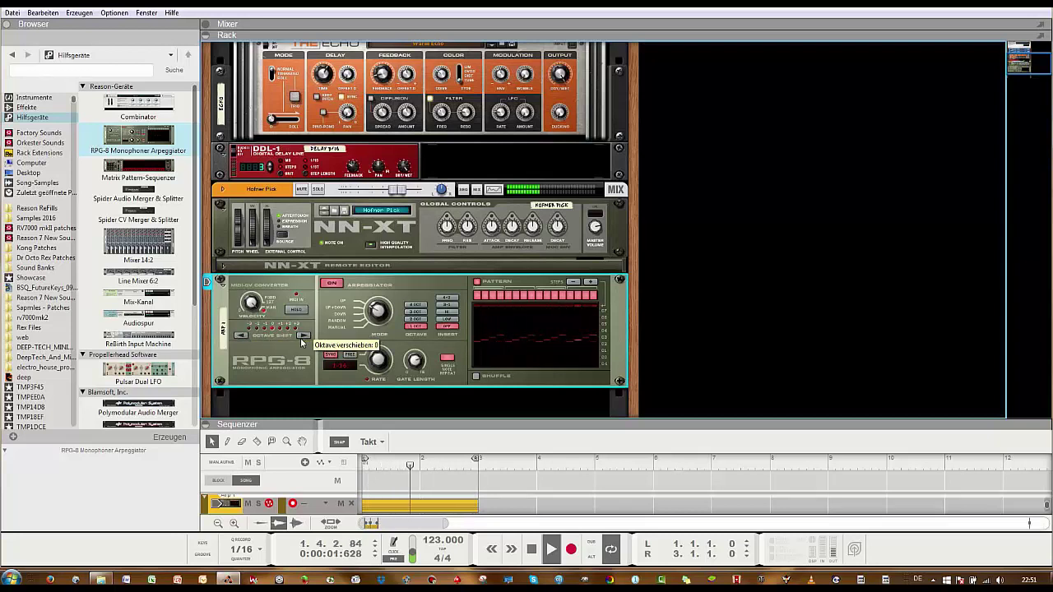
key(space)
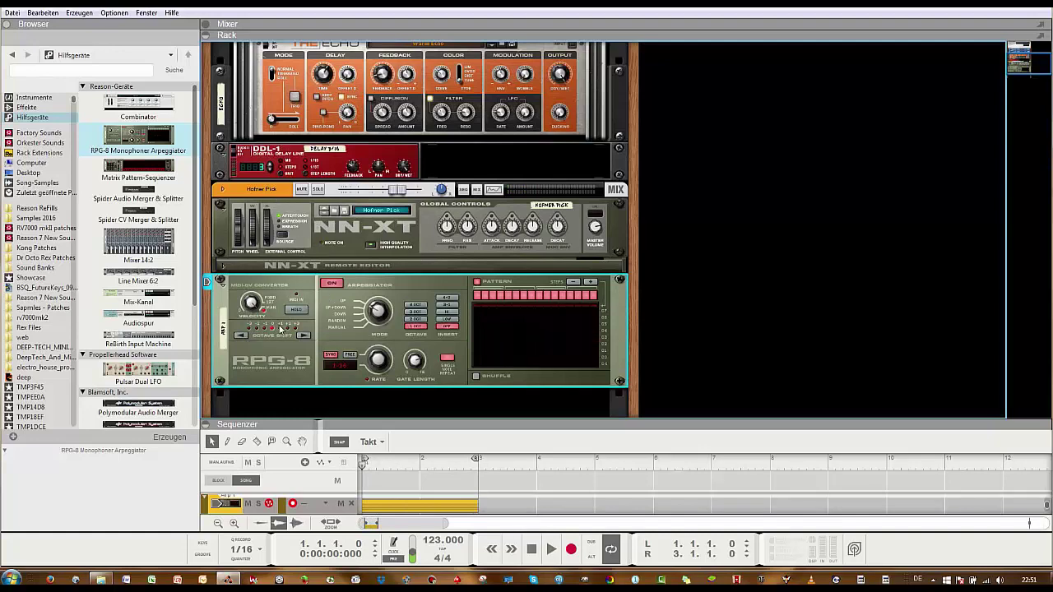
- Unfold the NN-XT's remote editor and examine its sample key zones together with the RPG-8's settings below it
click(222, 269)
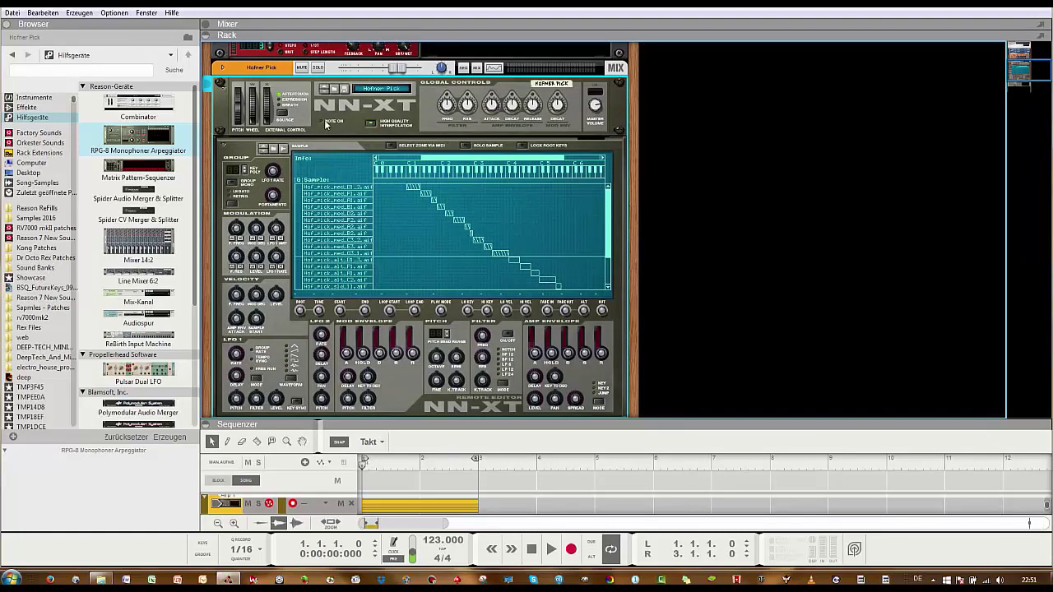
scroll(334, 148, down, 5)
scroll(336, 173, up, 8)
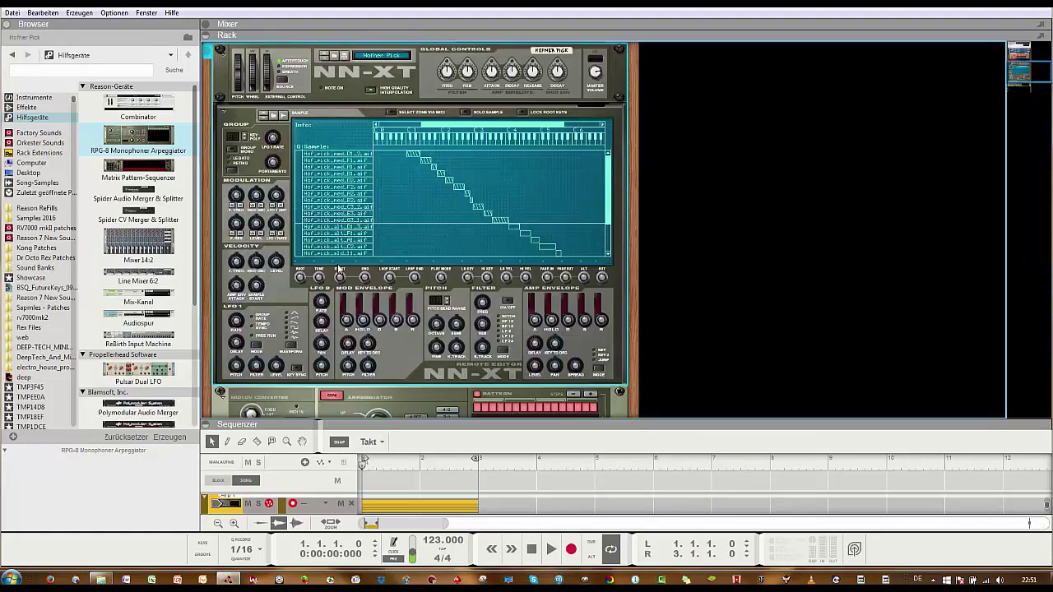
scroll(274, 238, down, 6)
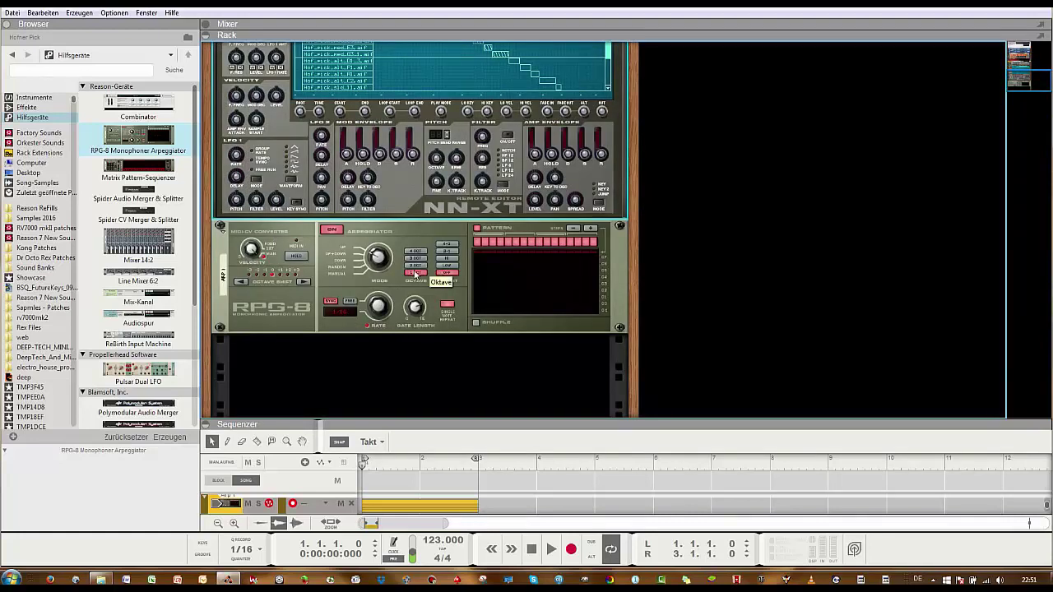
scroll(415, 273, up, 2)
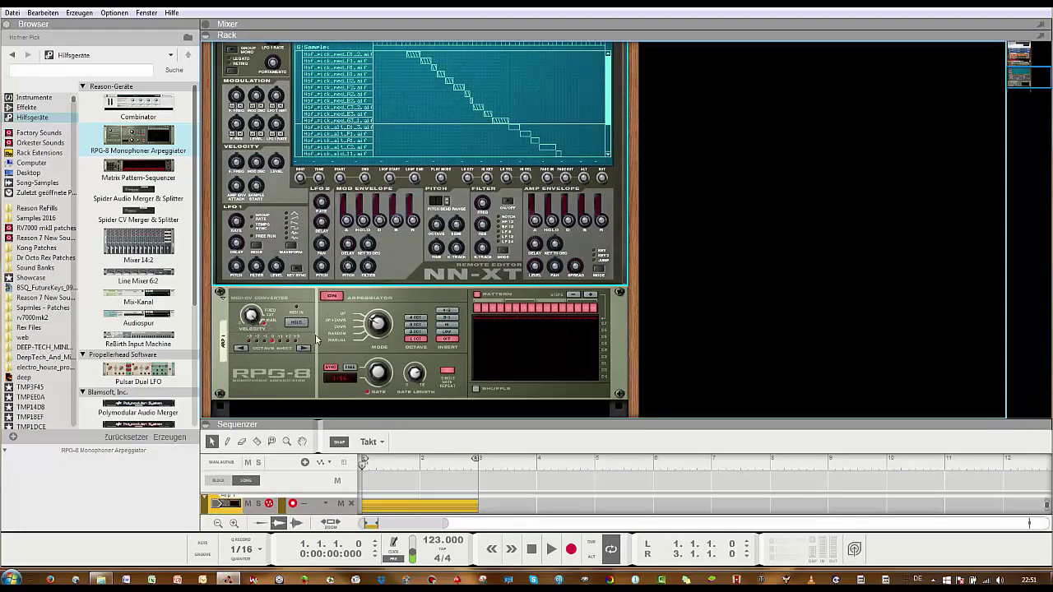
scroll(315, 338, up, 3)
scroll(329, 312, down, 4)
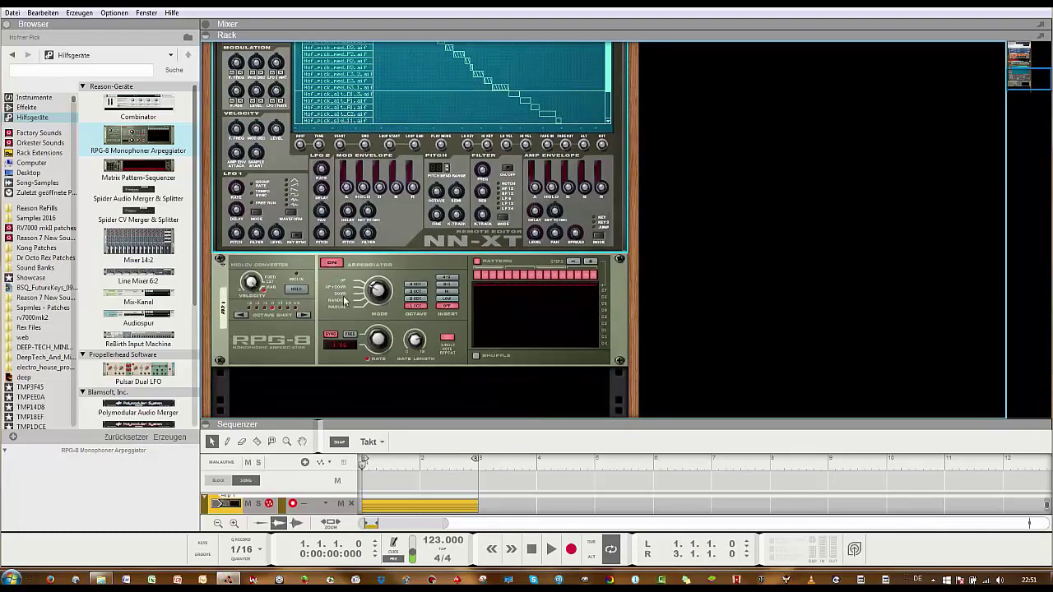
scroll(343, 300, up, 5)
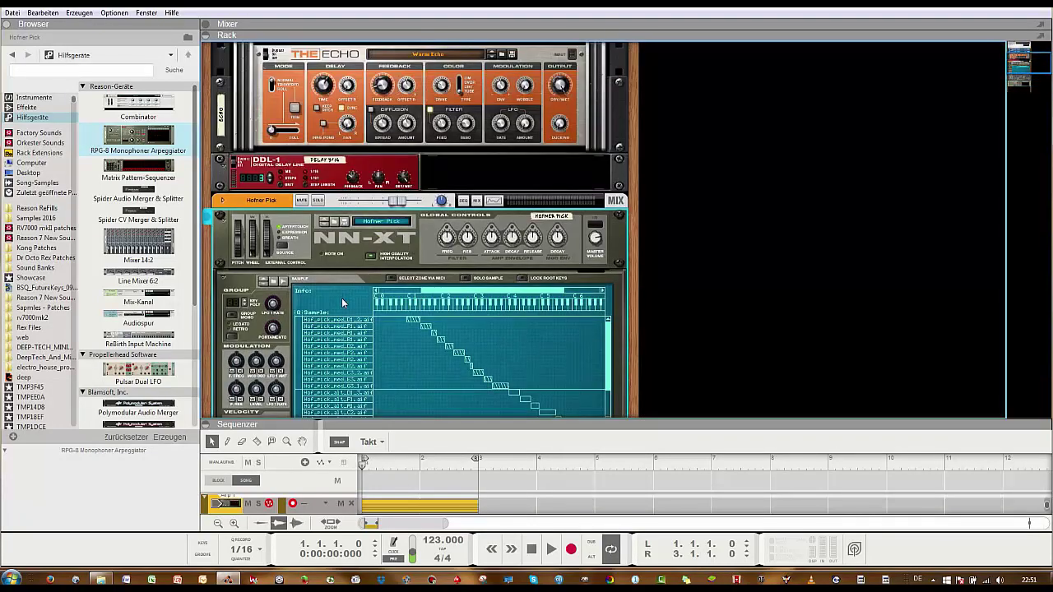
scroll(339, 301, down, 3)
scroll(332, 323, down, 2)
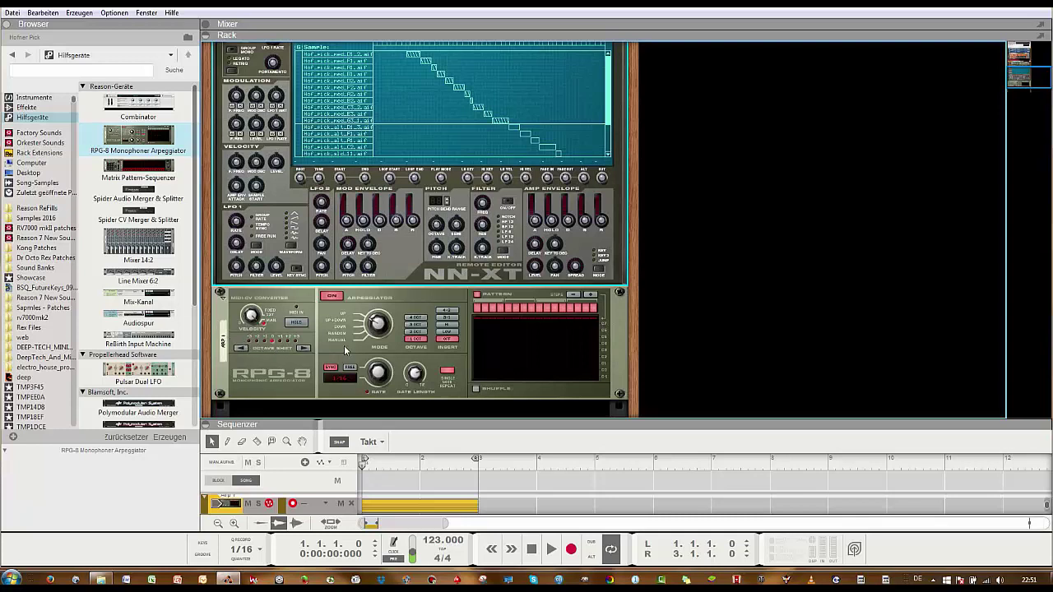
scroll(344, 345, up, 4)
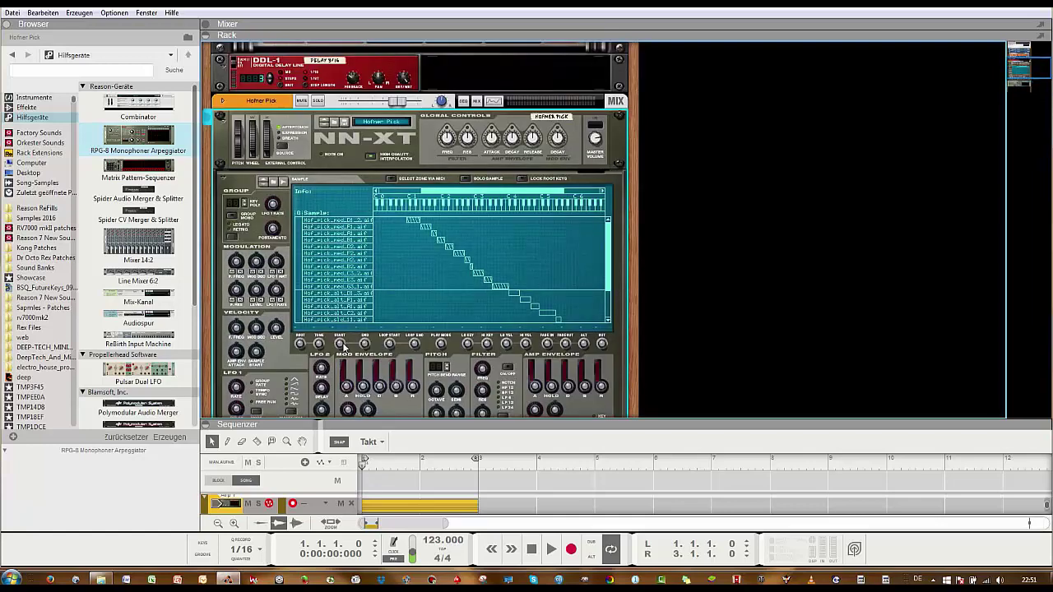
click(222, 120)
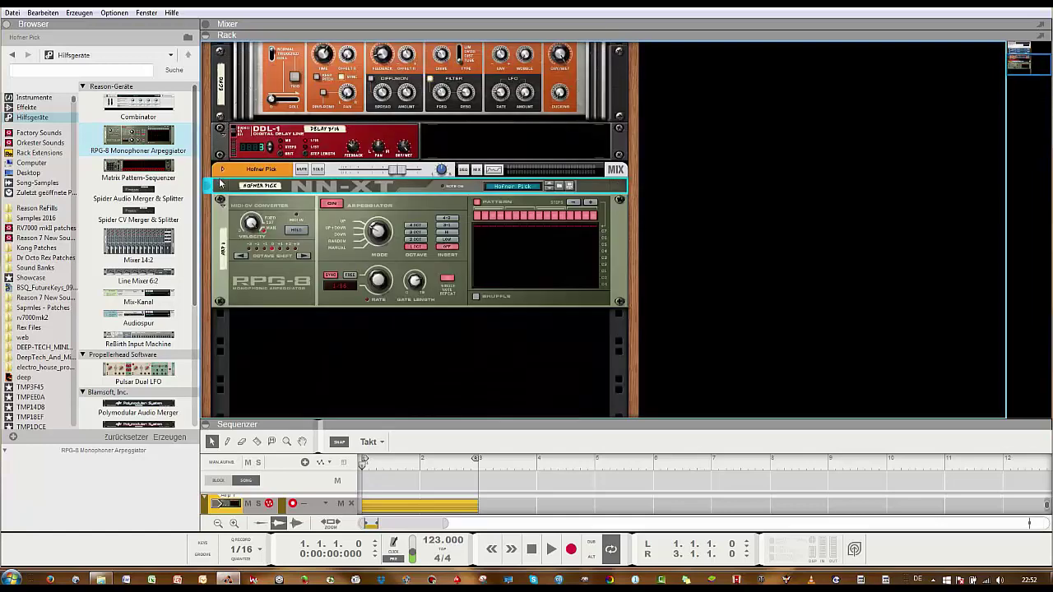
click(220, 185)
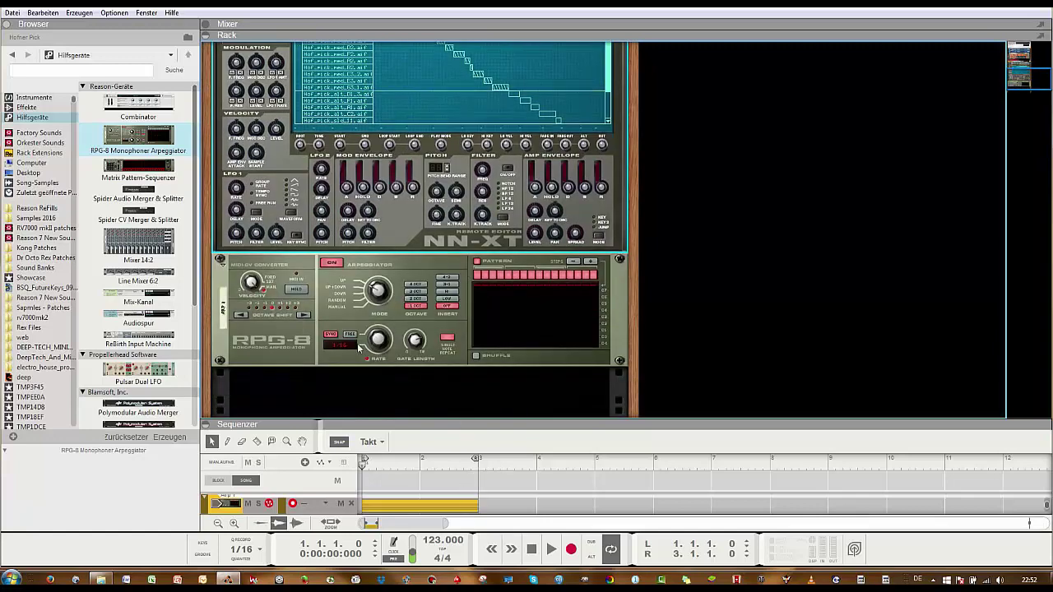
- Render the RPG-8's arpeggio notes to the Arp 1 track and enlarge the sequencer area
right_click(439, 323)
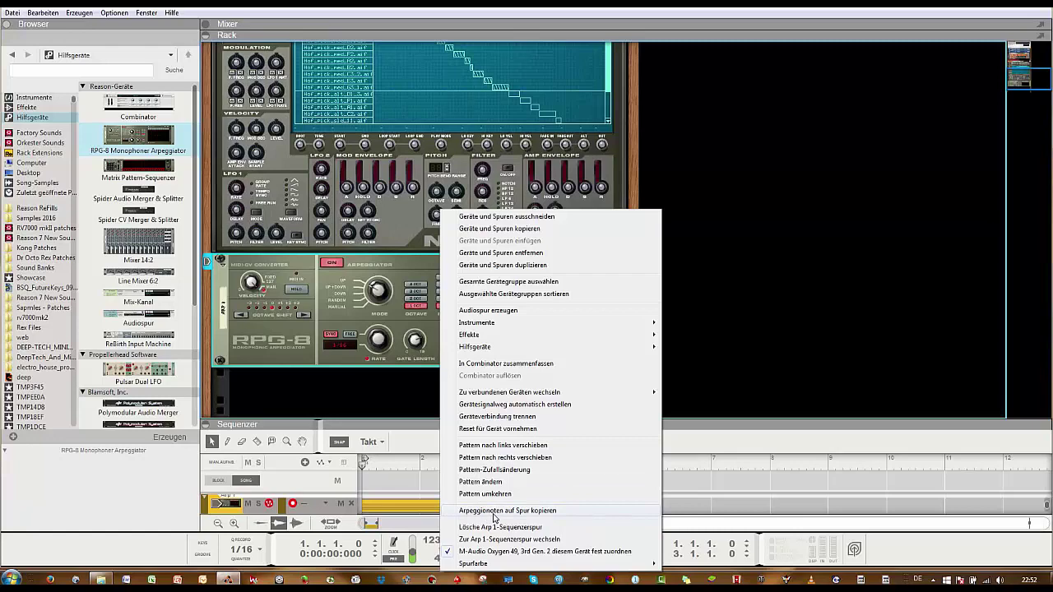
click(531, 512)
click(528, 427)
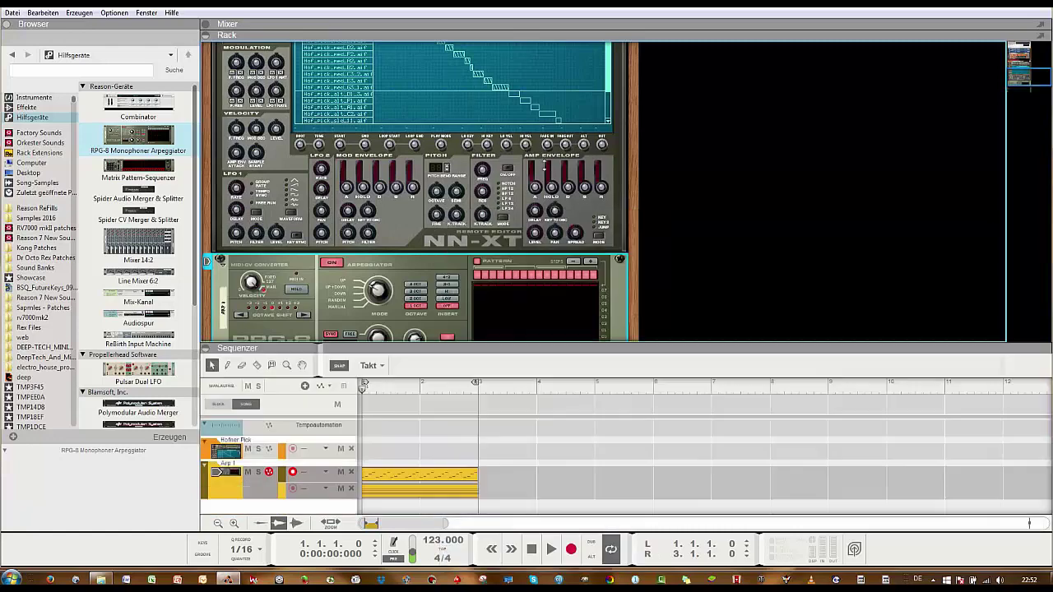
- Move the rendered arpeggio note clip from the Arp 1 track up to bar 1 of the Hofner Pick track
click(403, 291)
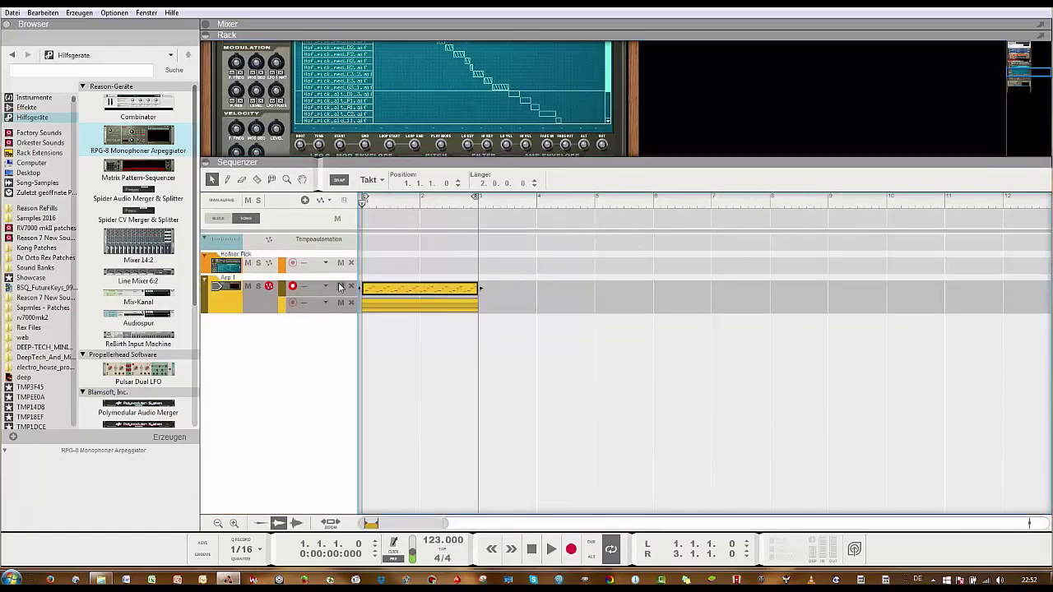
drag(395, 298, 415, 271)
click(393, 357)
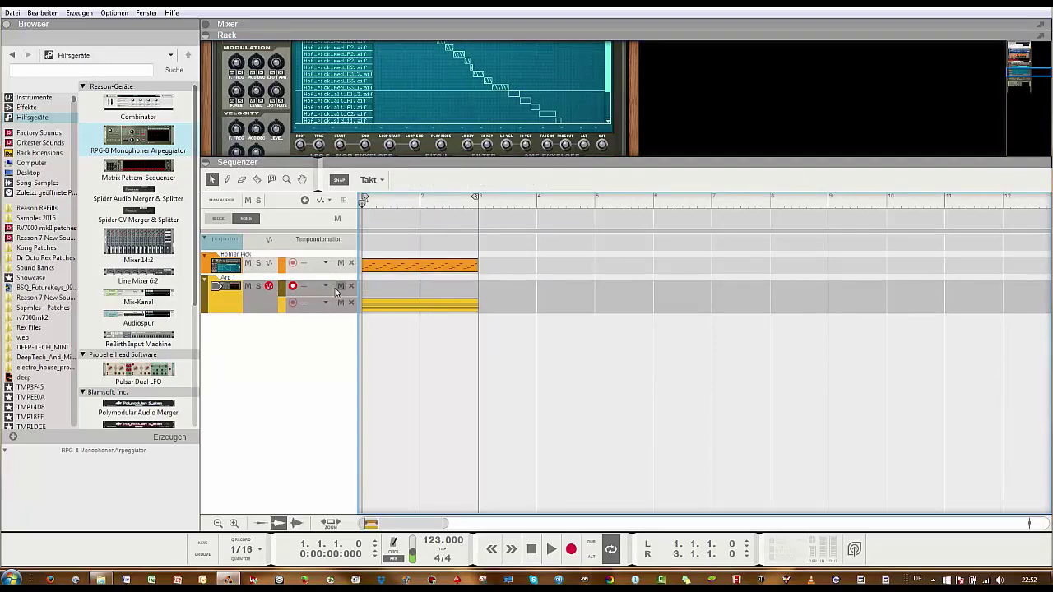
- Delete the RPG-8 arpeggiator together with its Arp 1 track, and enlarge the rack area
click(232, 312)
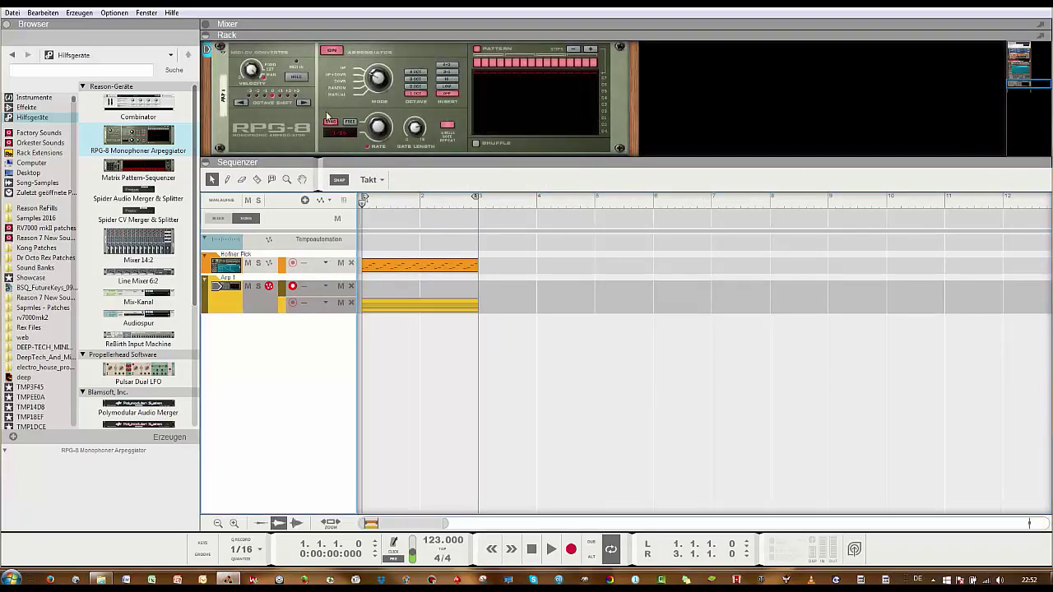
drag(395, 158, 395, 354)
key(Delete)
key(Return)
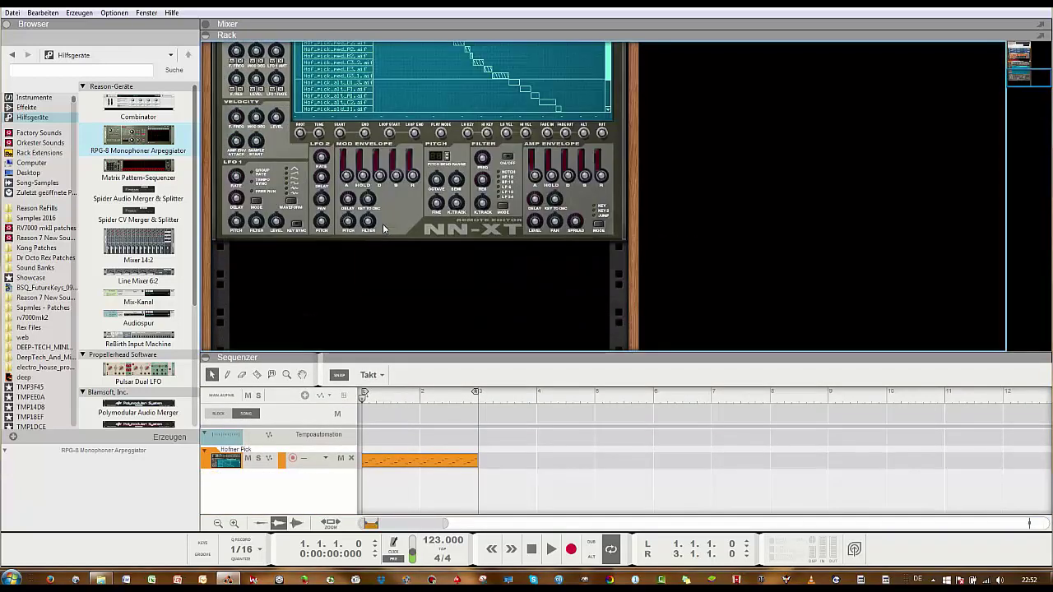
- Play back the rendered notes on the Hofner Pick NN-XT with the rack expanded, and stop playback
scroll(397, 273, up, 3)
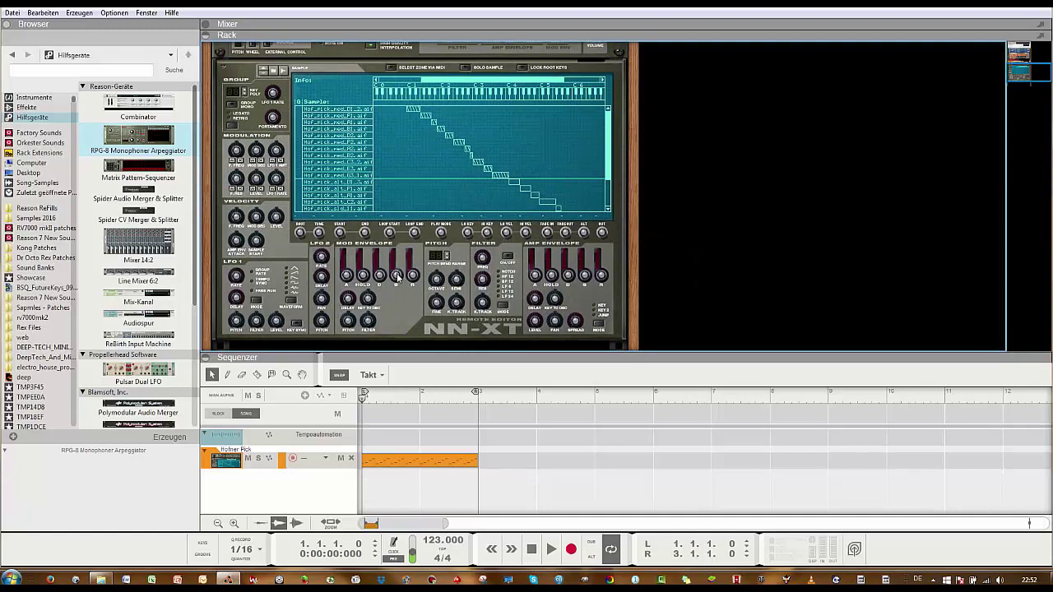
click(551, 549)
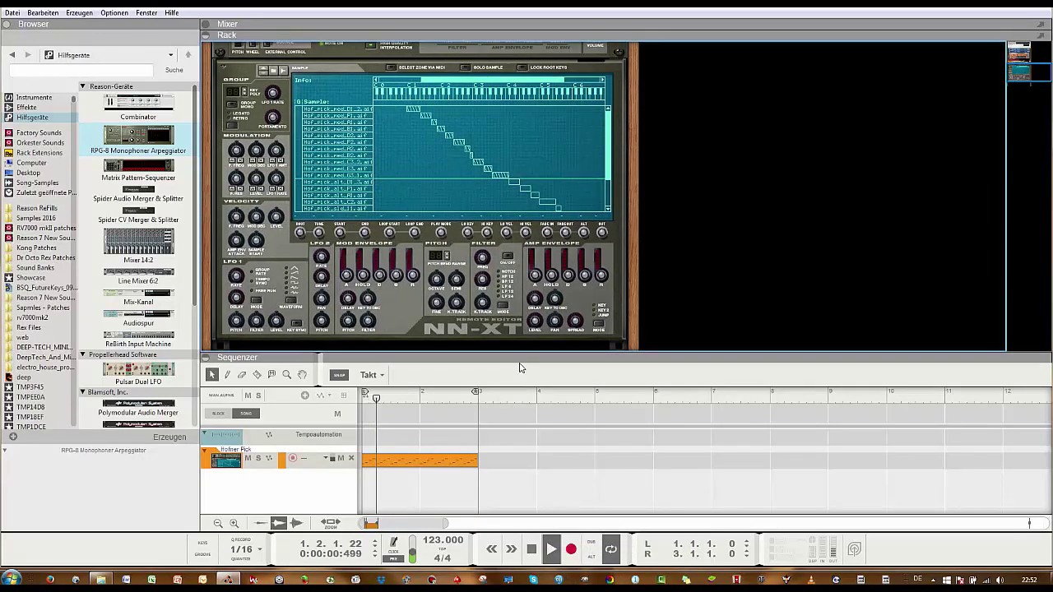
key(F7)
scroll(420, 272, up, 2)
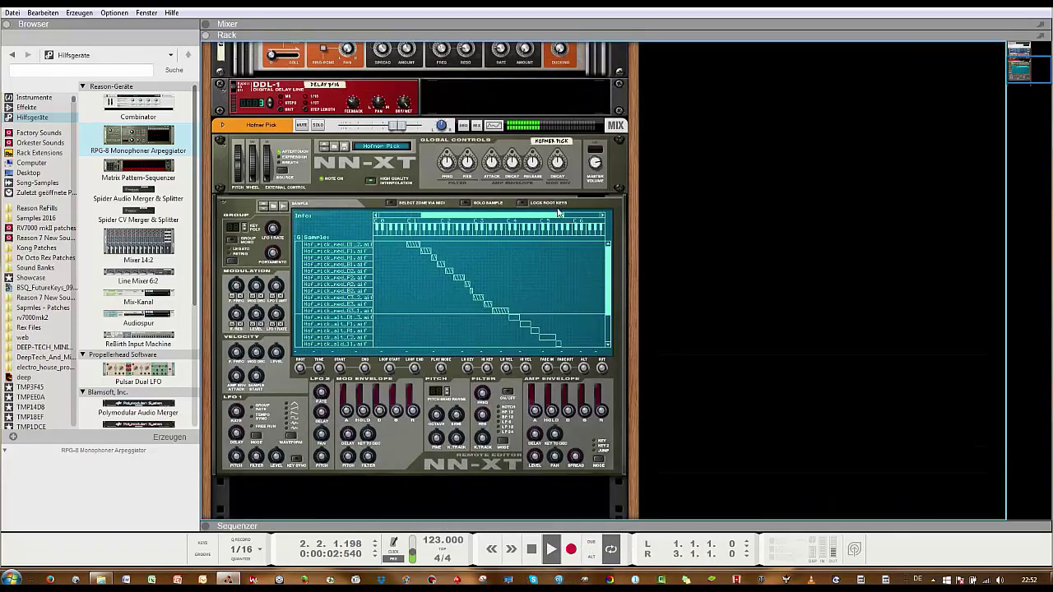
key(space)
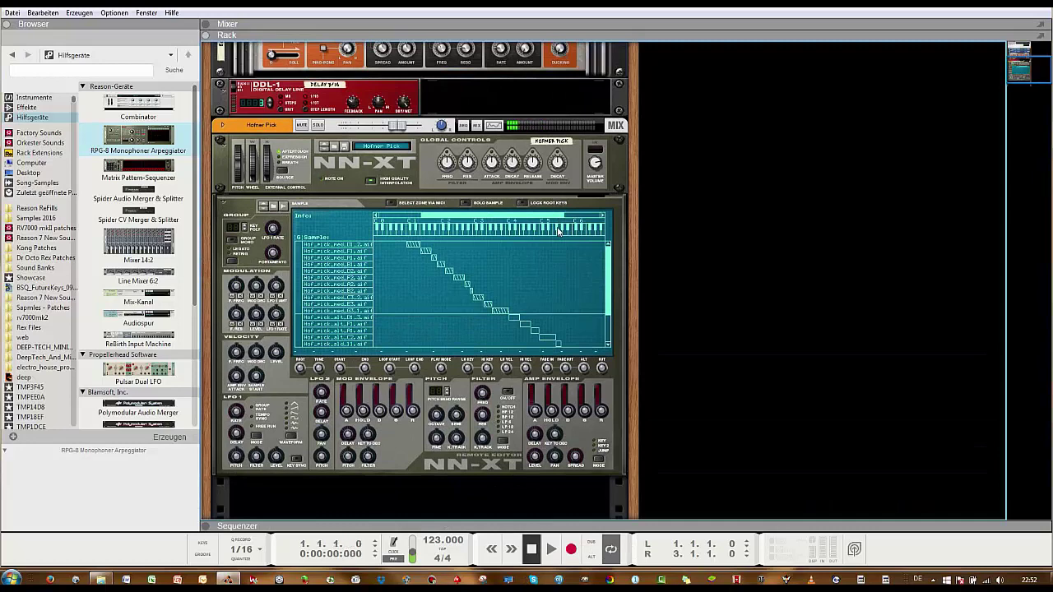
- Open the Synth Bass folder among the Combinator bass patches in Factory Sounds
click(37, 108)
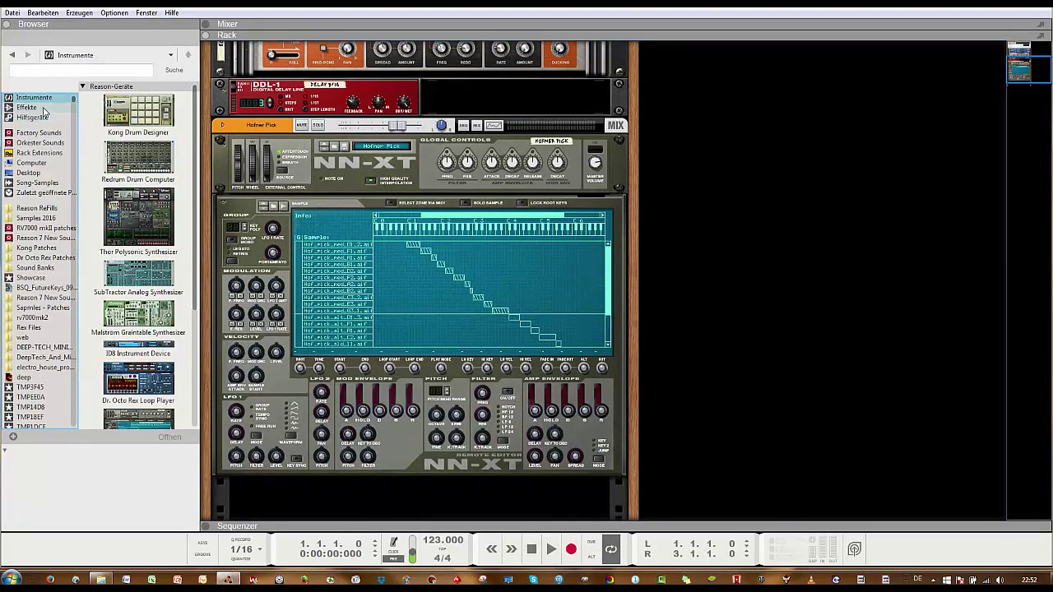
click(45, 132)
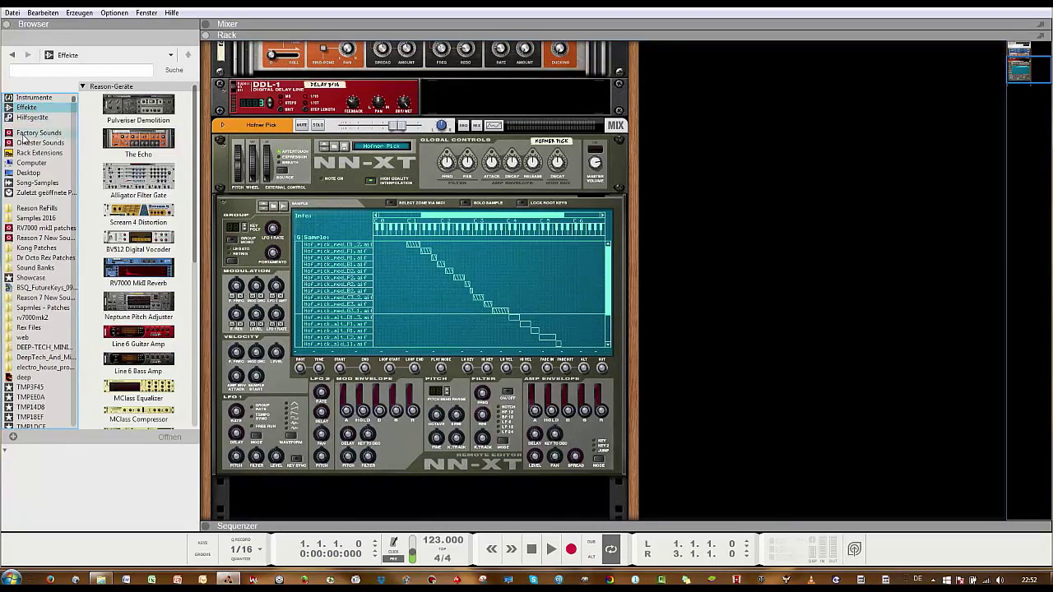
click(84, 129)
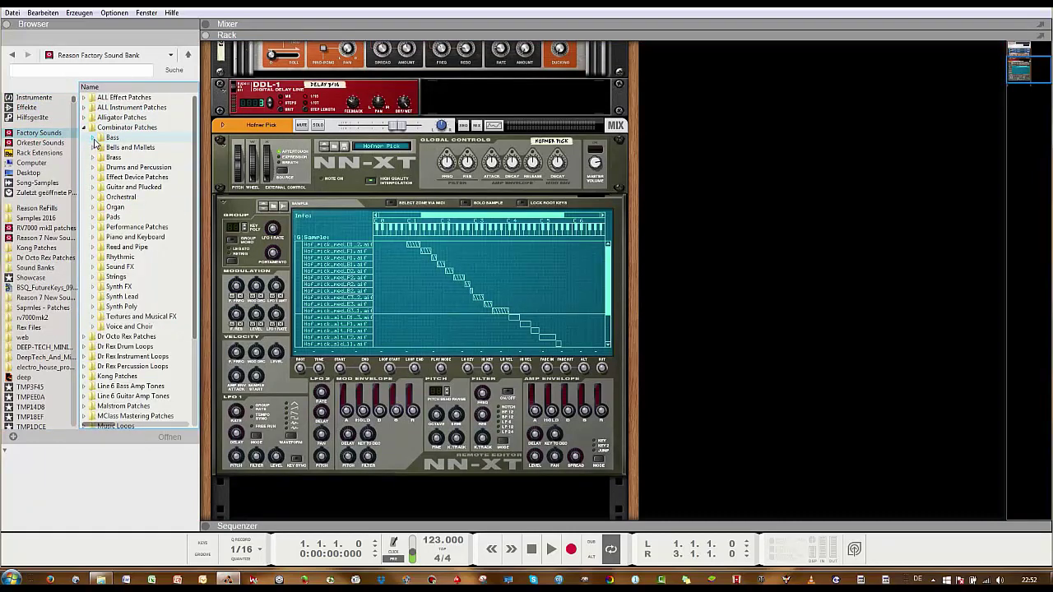
click(93, 138)
click(100, 167)
- Look through the Combinator patches in the Synth Bass folder for a suitable bass sound
scroll(130, 233, down, 2)
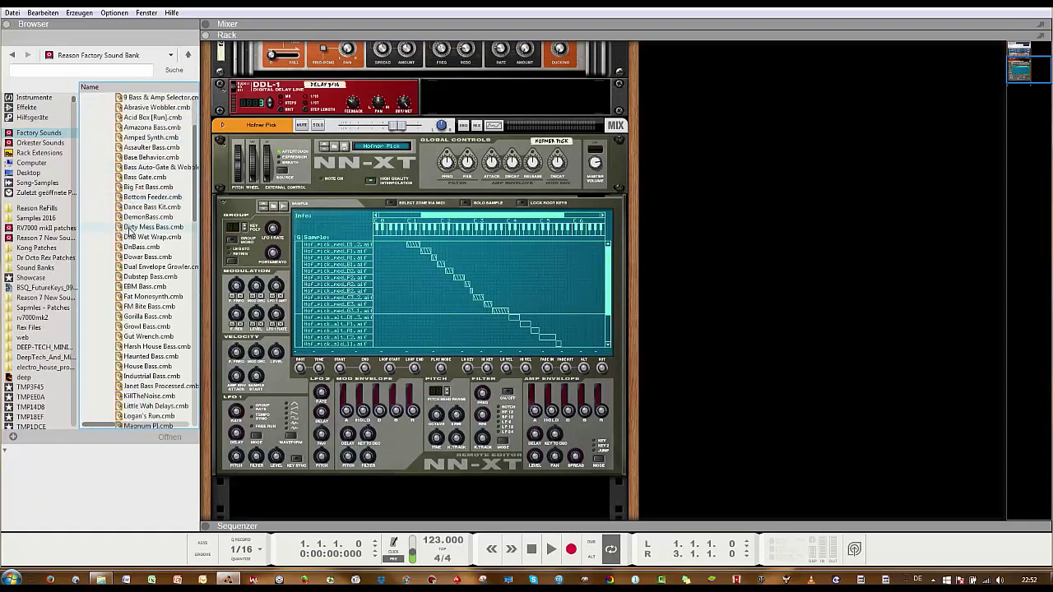
scroll(130, 233, down, 7)
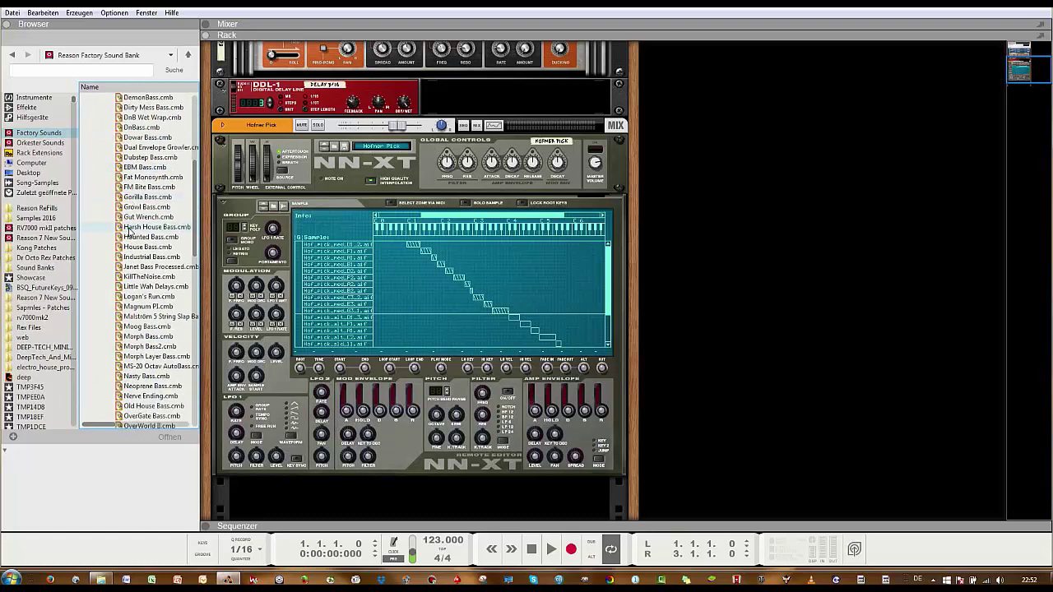
scroll(129, 233, down, 1)
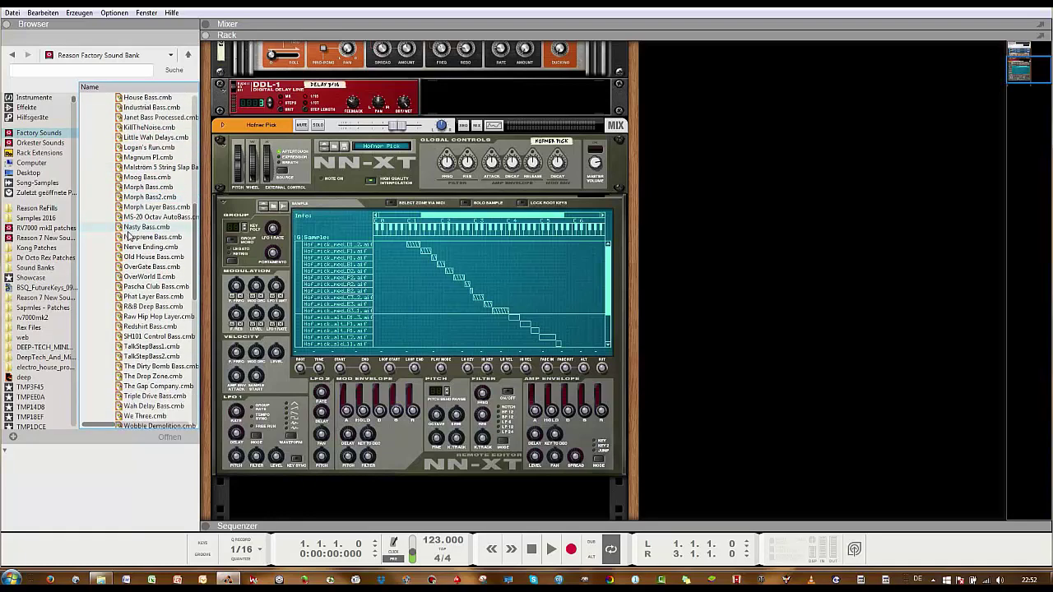
scroll(129, 239, down, 2)
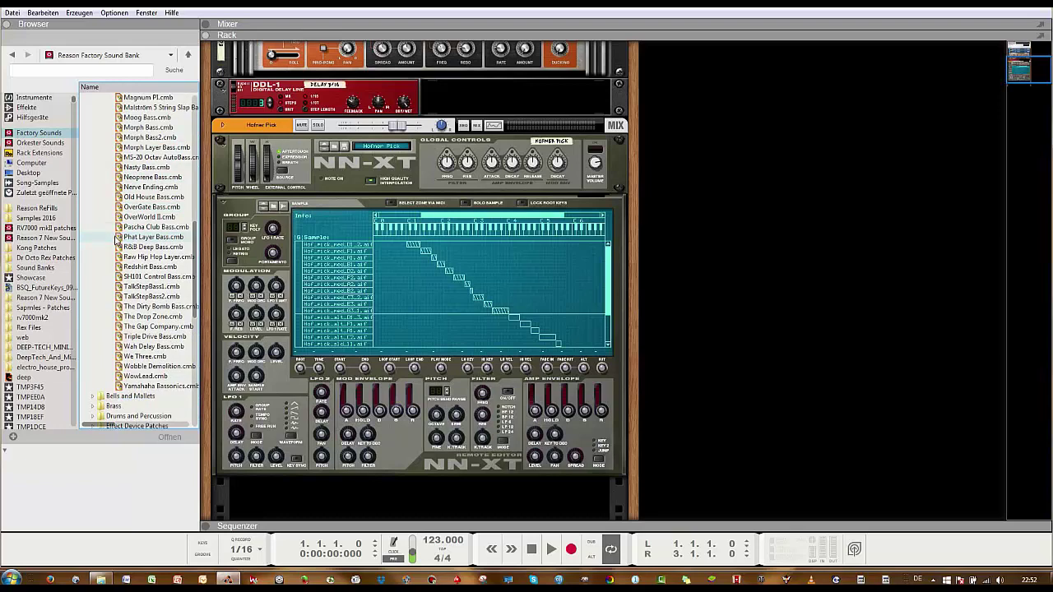
scroll(113, 238, up, 5)
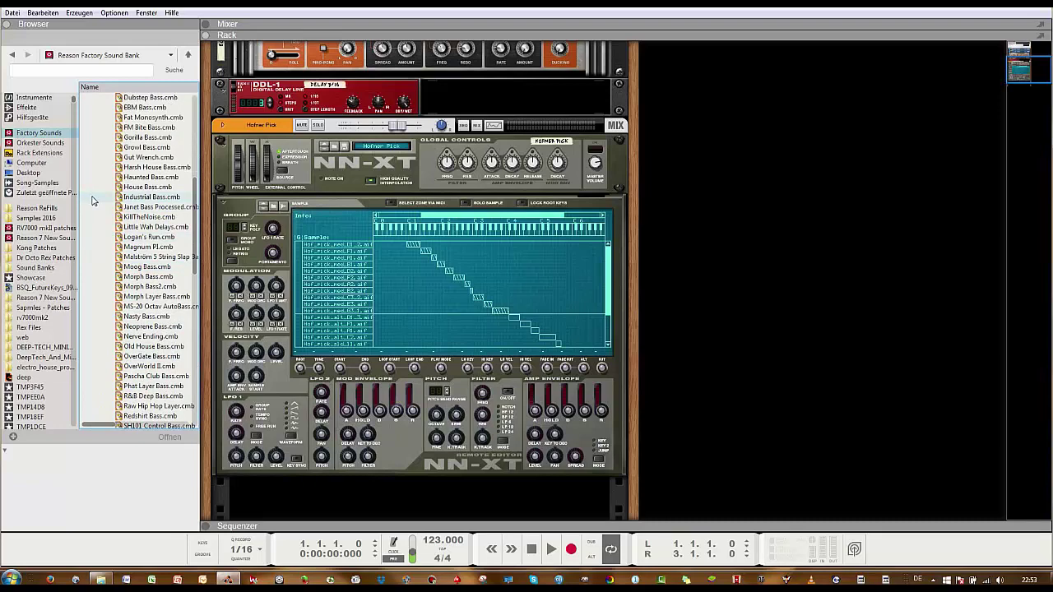
scroll(93, 200, up, 4)
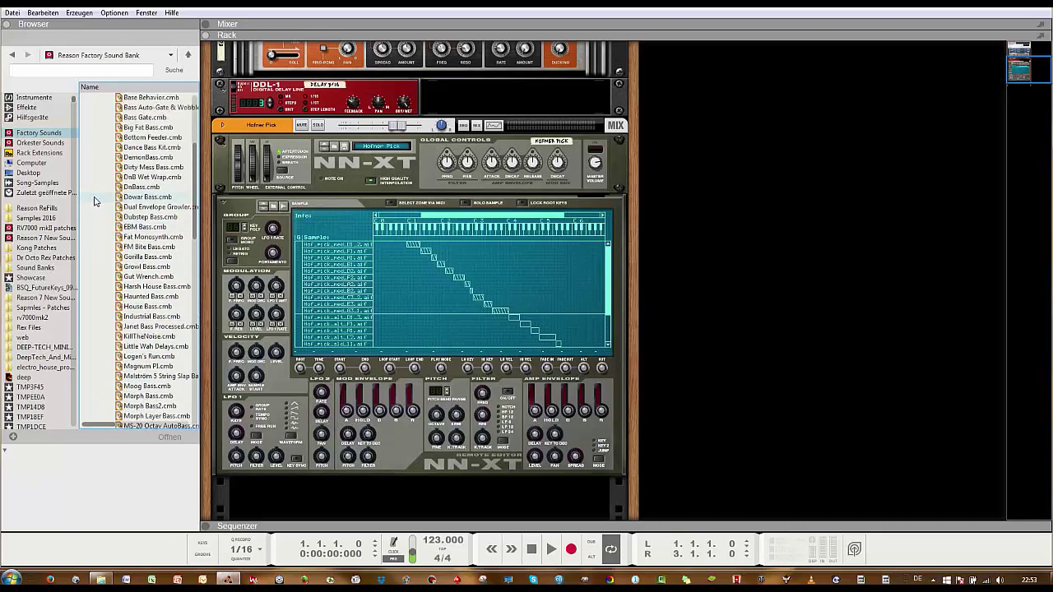
scroll(96, 200, up, 2)
click(107, 237)
key(Down)
key(Down)
key(Down)
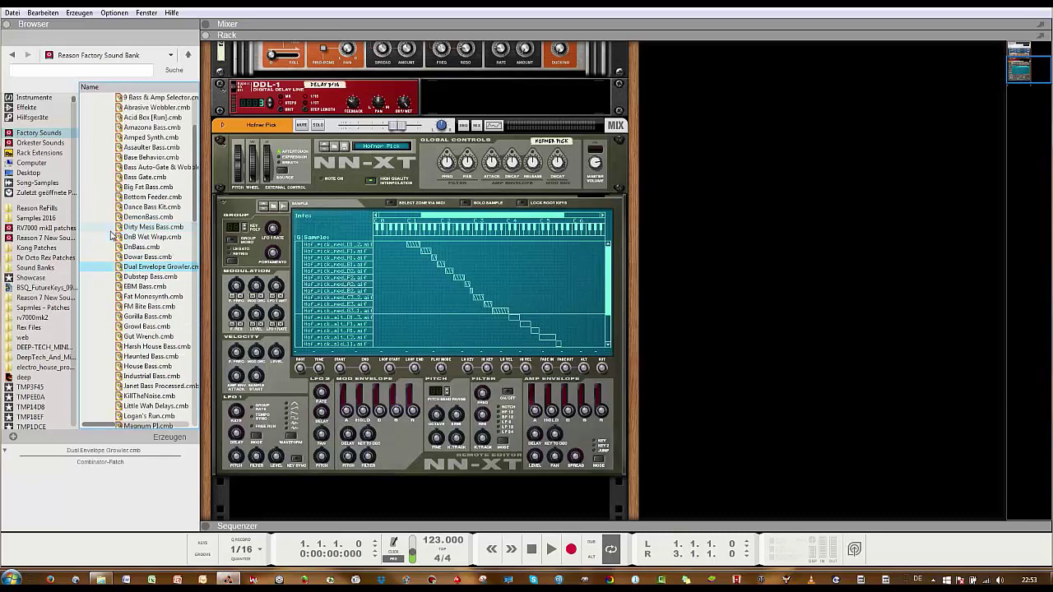
scroll(111, 236, up, 2)
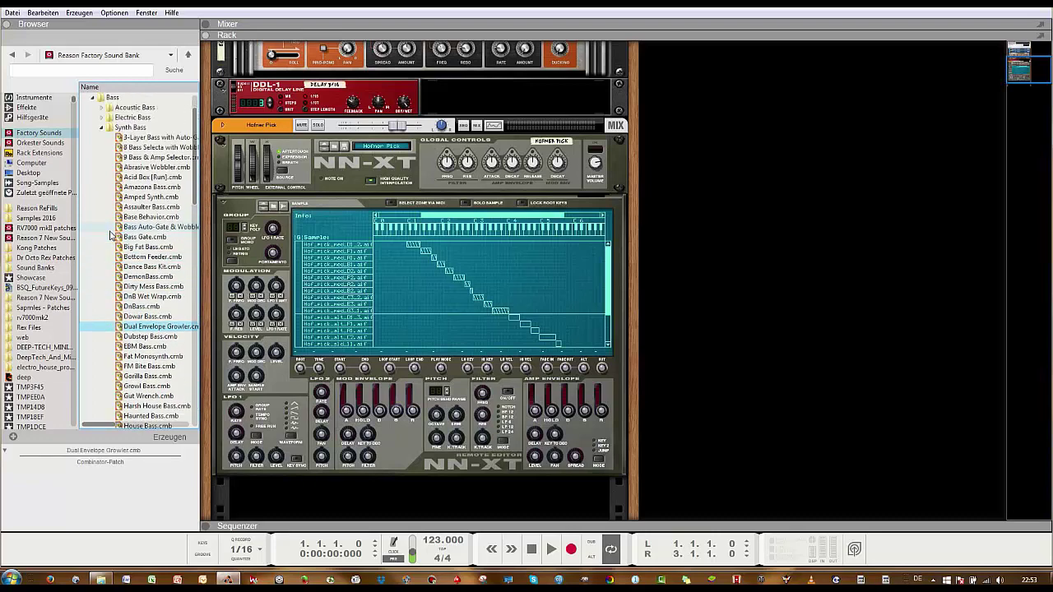
- Expand the Electric Bass folder, and replace the Hofner Pick instrument with the Dance Bass Kit patch from Synth Bass
click(101, 117)
scroll(122, 211, down, 1)
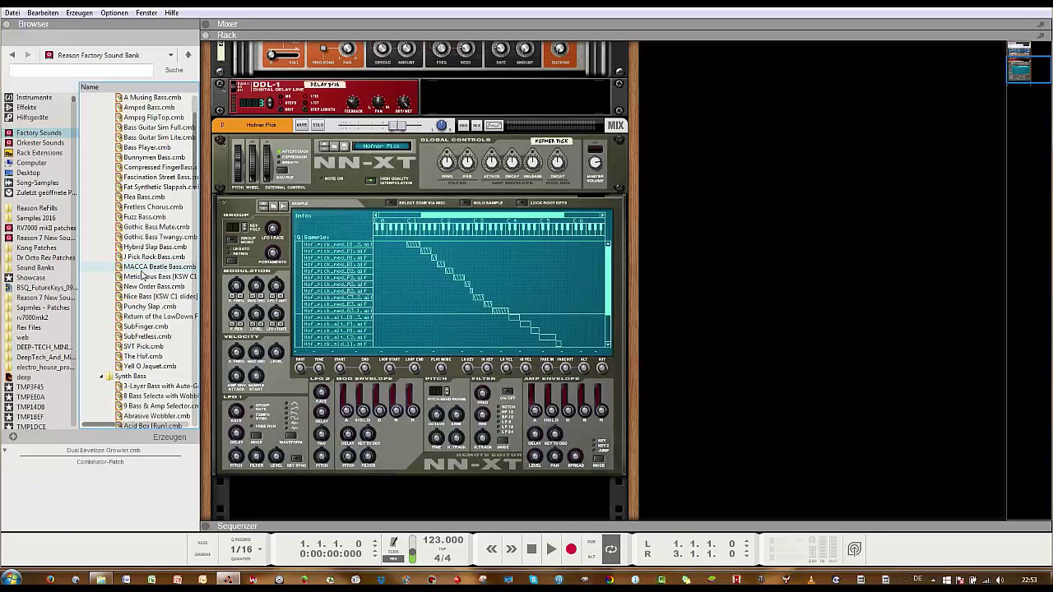
scroll(142, 277, down, 10)
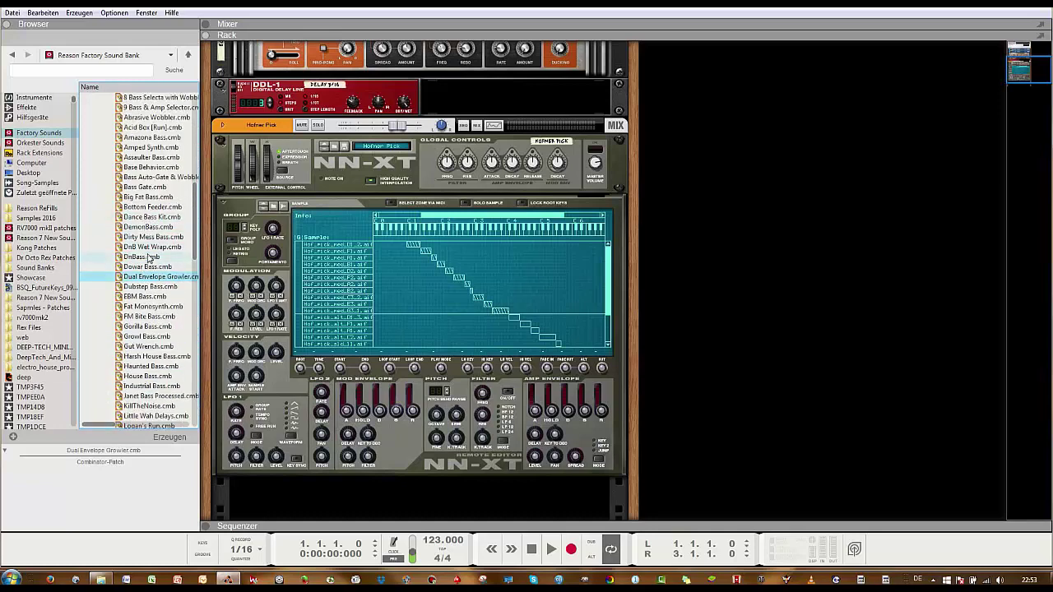
scroll(157, 317, down, 1)
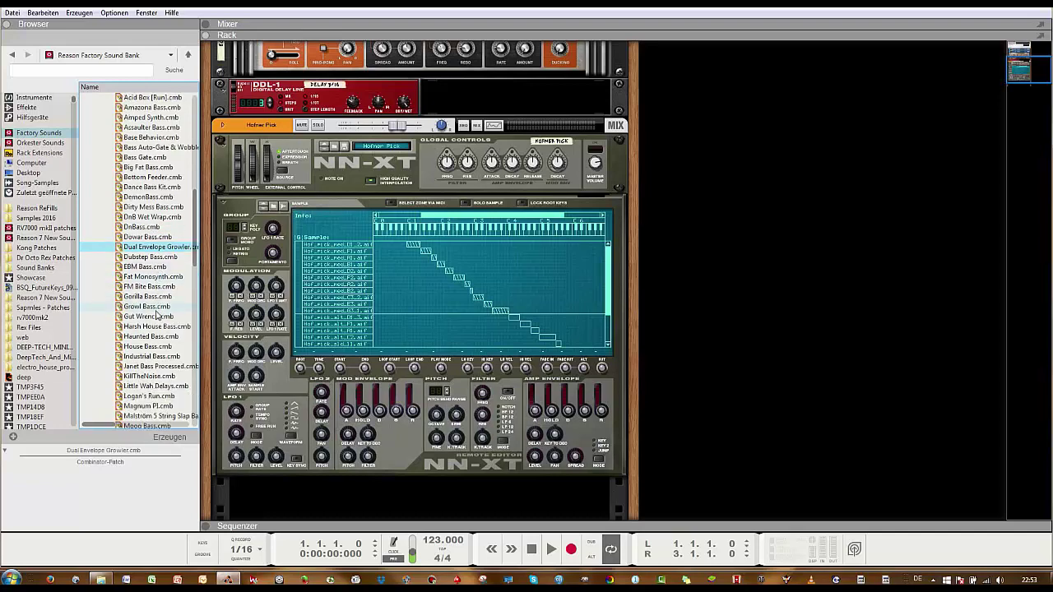
scroll(157, 317, down, 1)
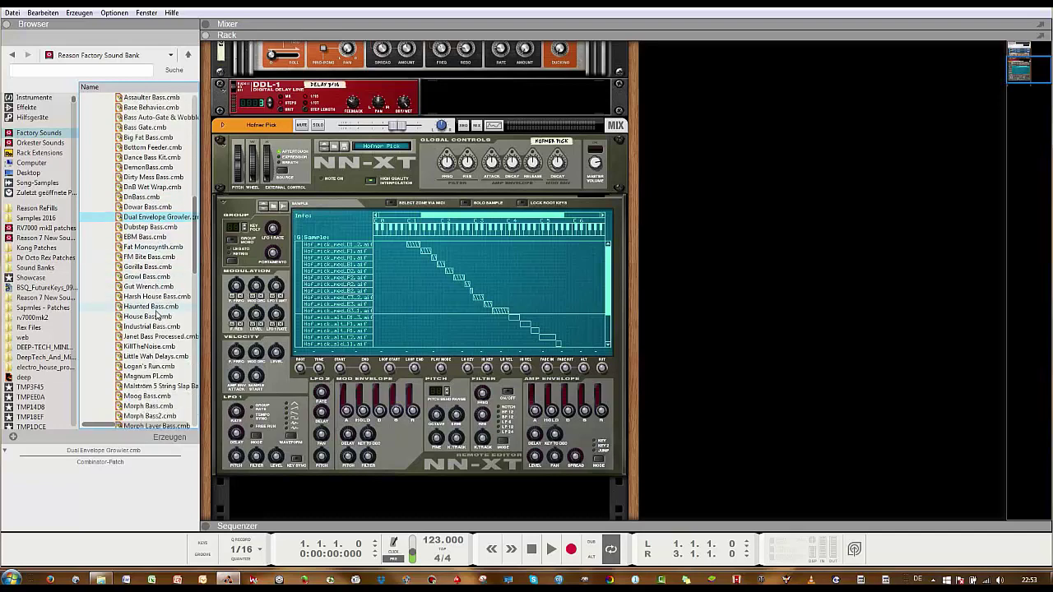
scroll(156, 315, down, 3)
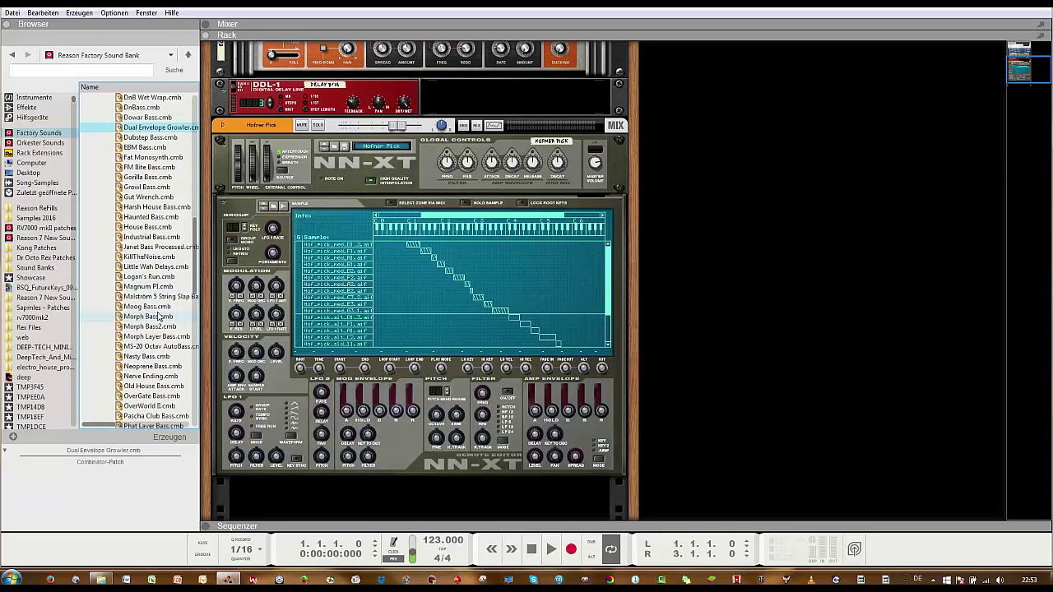
scroll(158, 317, down, 5)
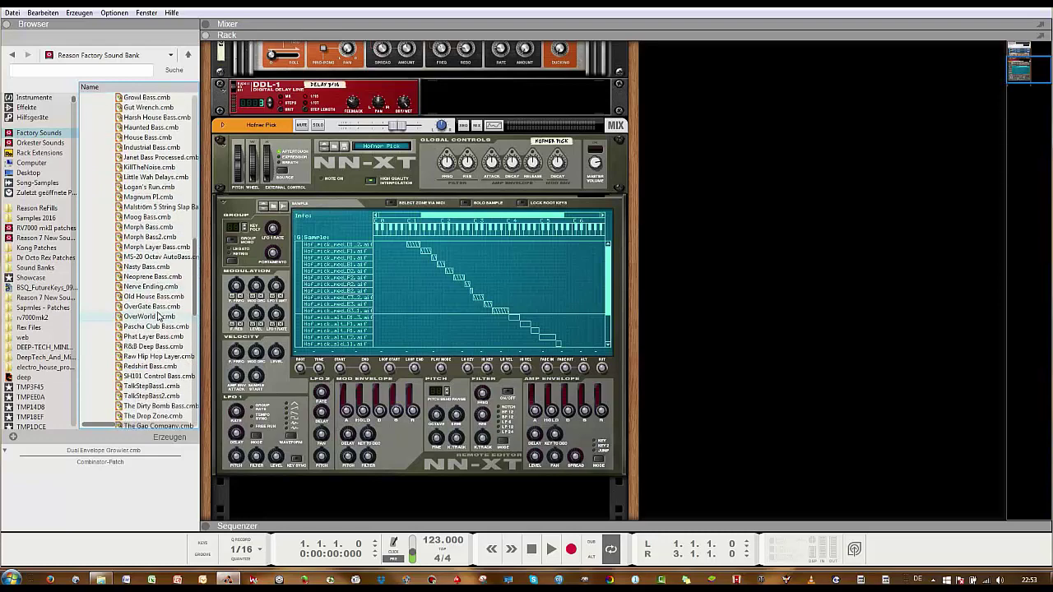
scroll(158, 317, up, 10)
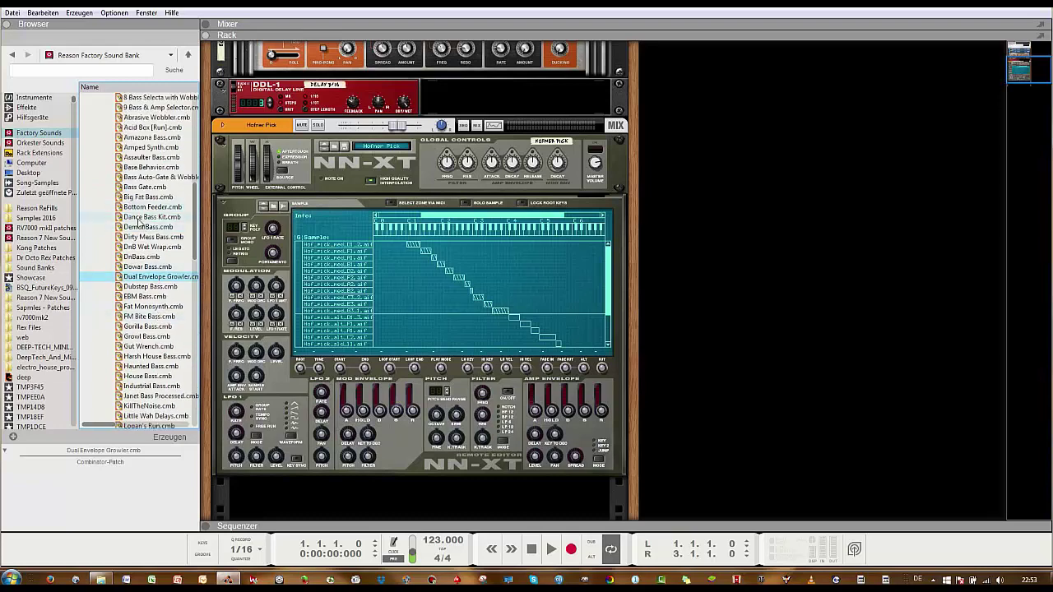
click(130, 218)
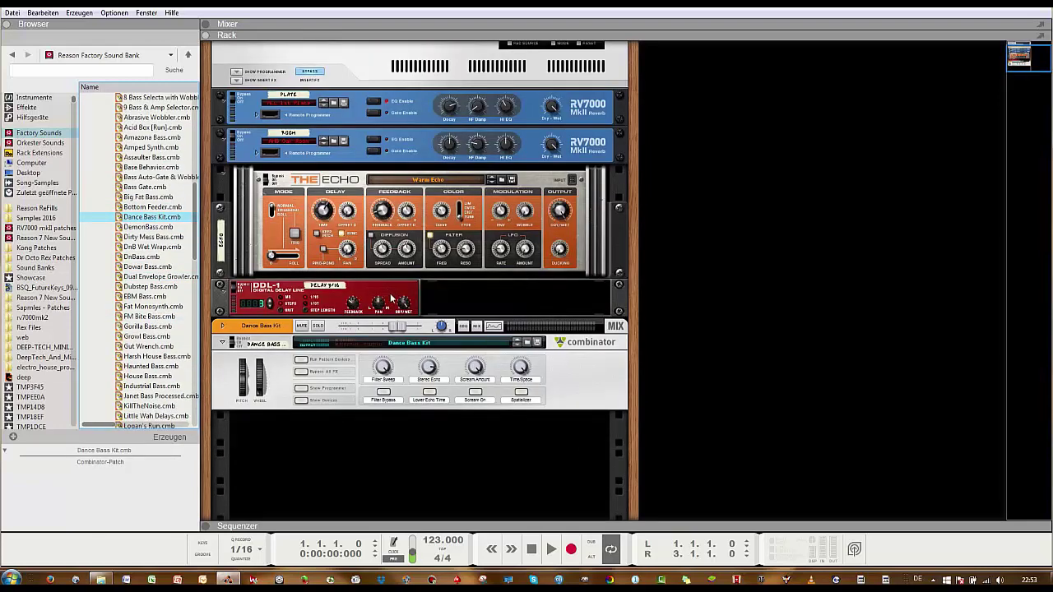
- Show the devices inside the Dance Bass Kit Combinator and unfold its PH-90 phaser, ECF-42 filter and CF-101 chorus
click(301, 400)
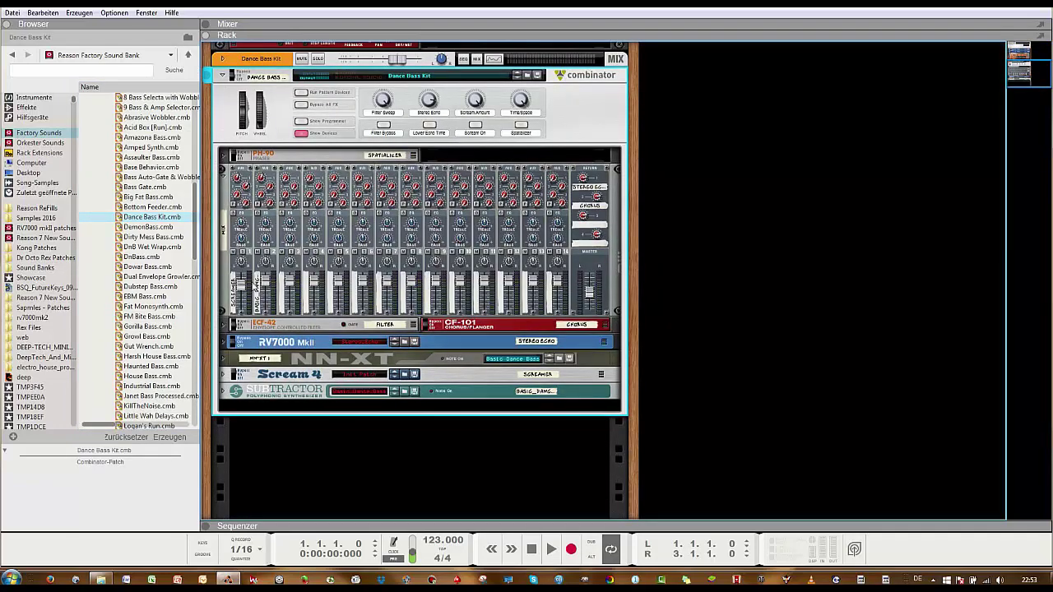
click(225, 156)
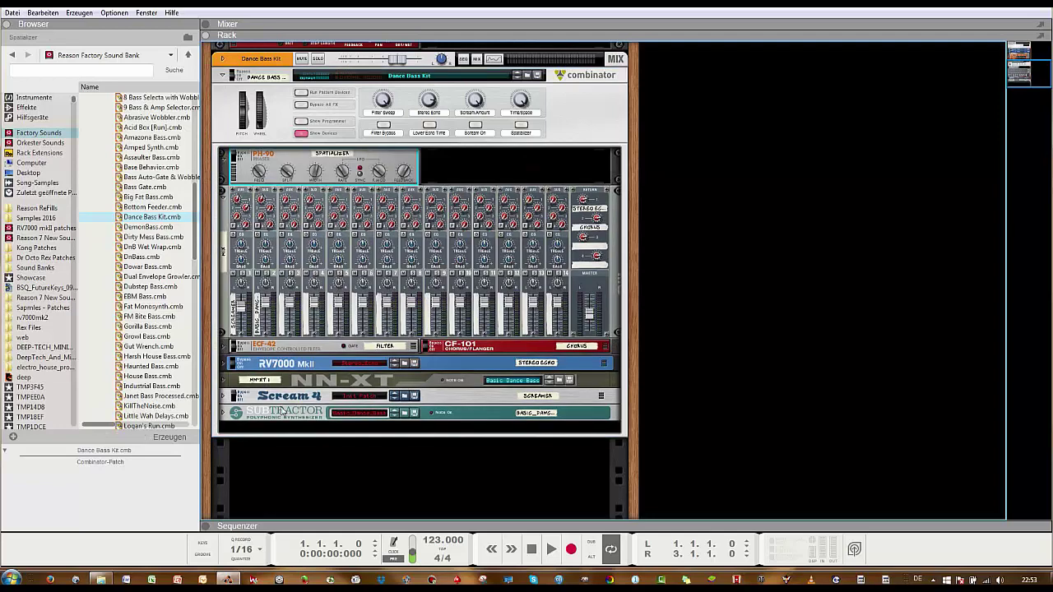
click(225, 346)
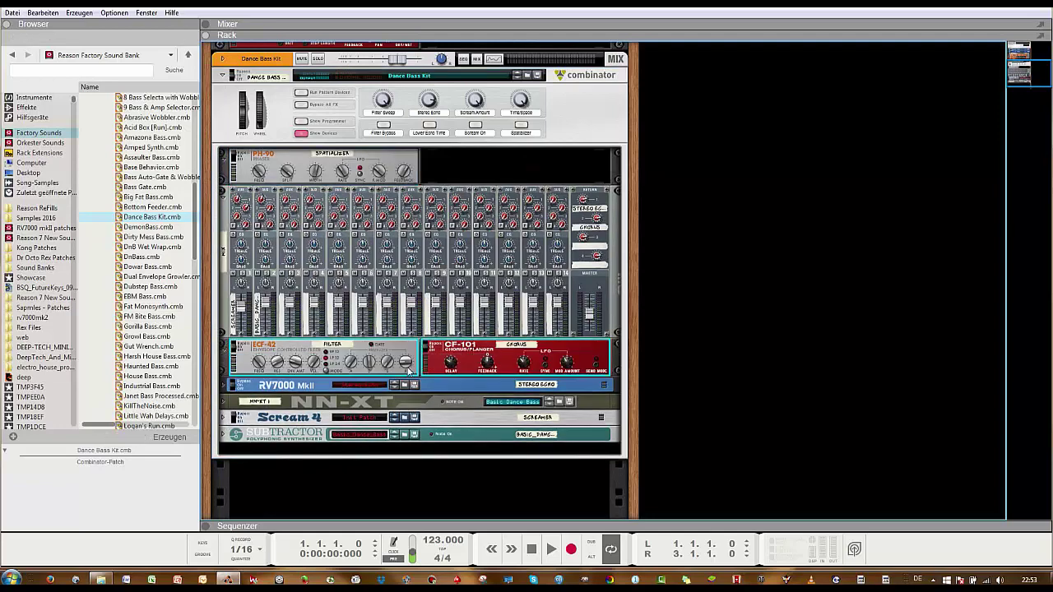
scroll(491, 419, down, 2)
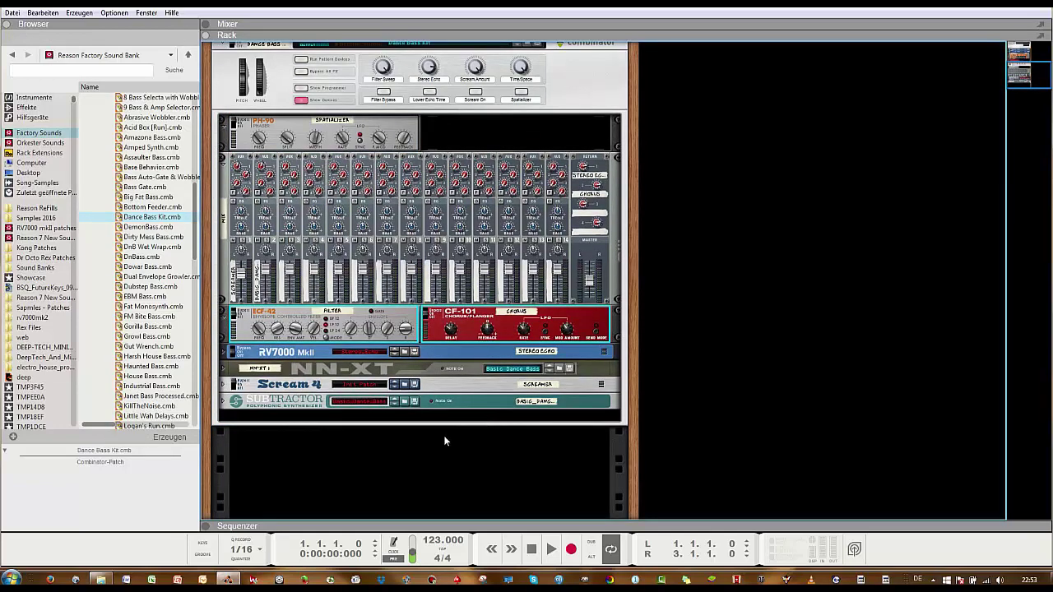
- Show the sequencer in a reduced area below the rack, play the clip through Dance Bass Kit, and stop playback
click(205, 525)
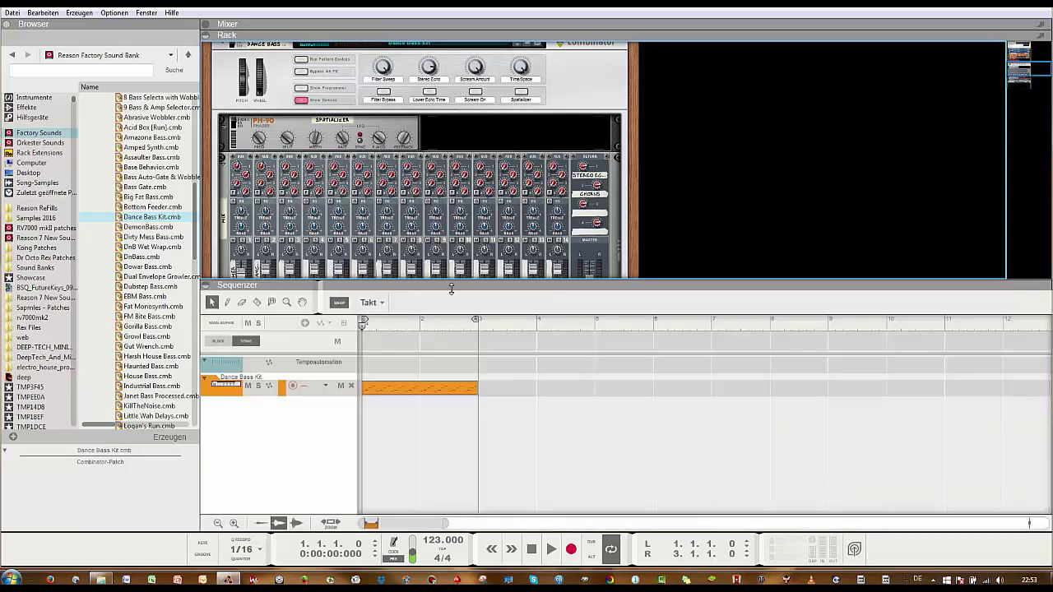
drag(451, 288, 468, 399)
click(551, 549)
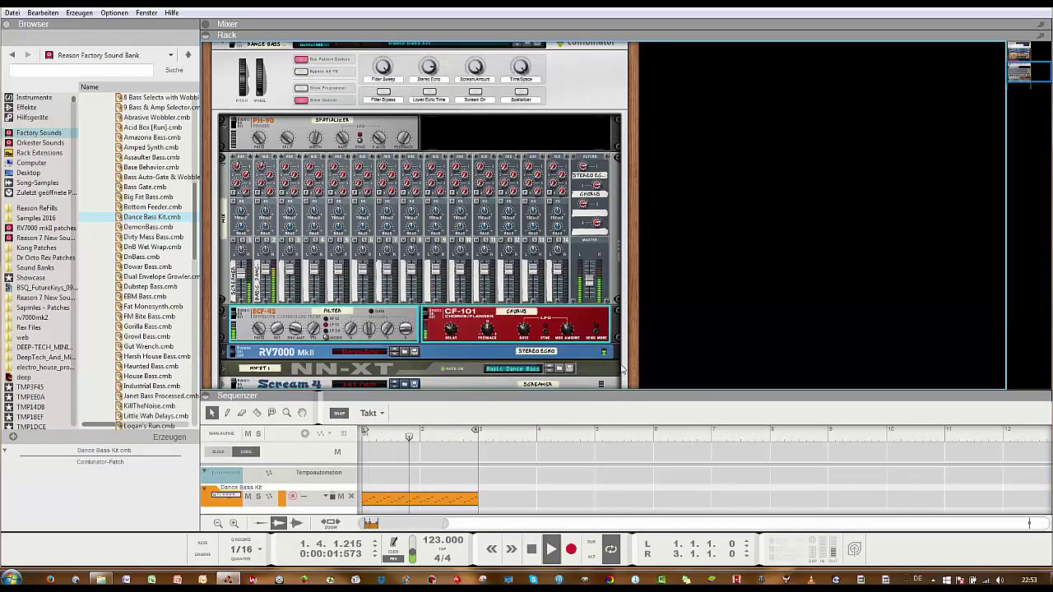
scroll(623, 368, down, 2)
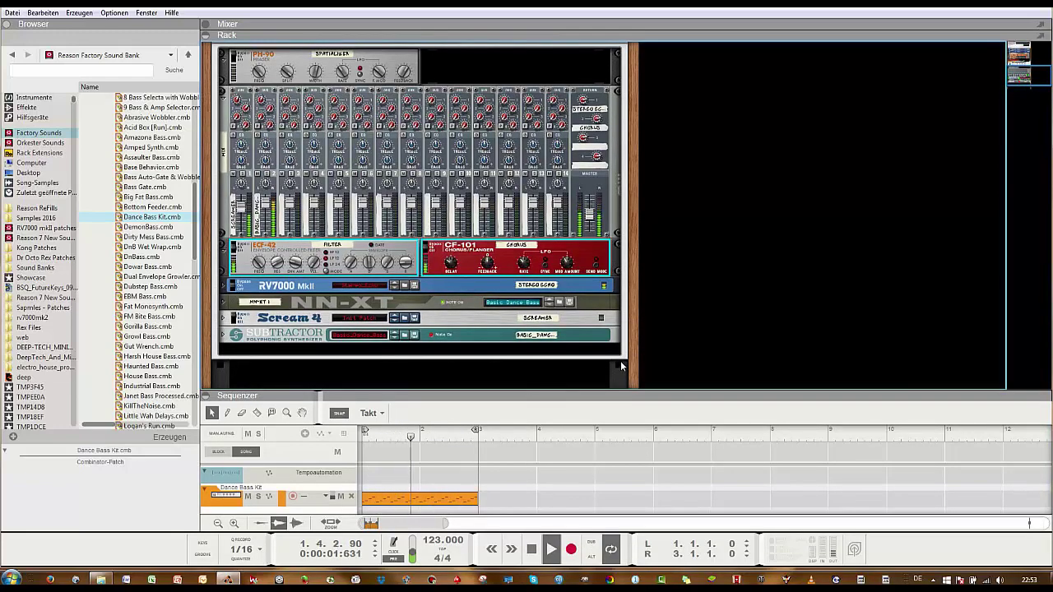
key(space)
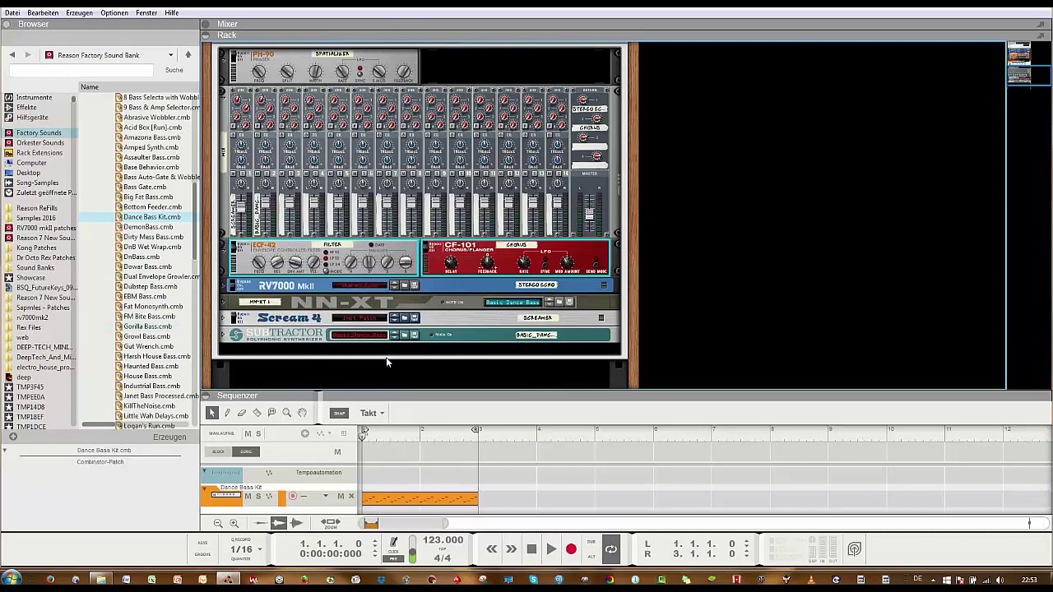
- Transpose all notes in the Dance Bass Kit clip down one octave so the first note is E 1, and close the clip
double_click(410, 500)
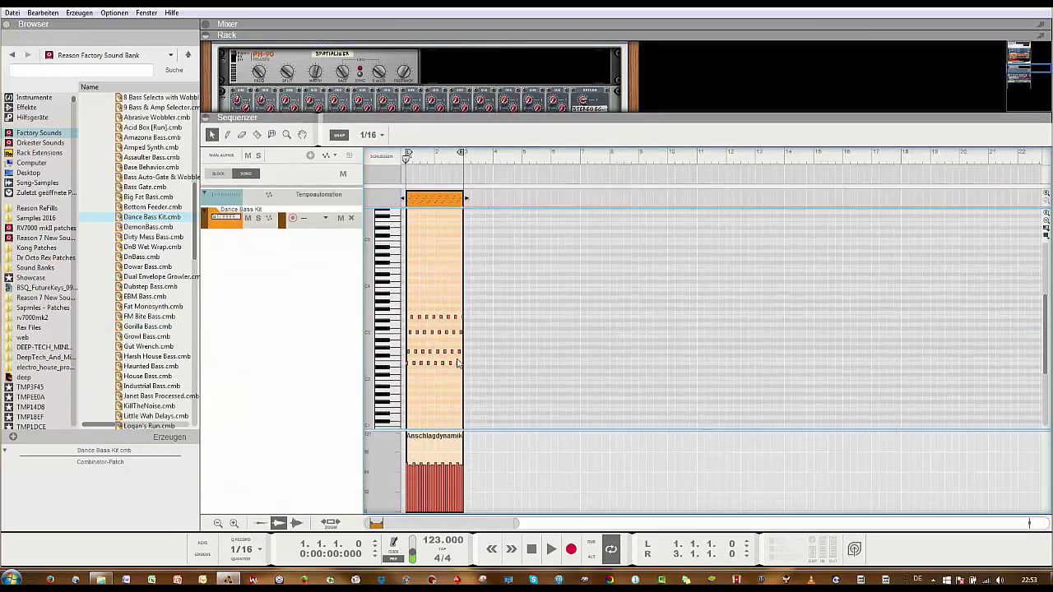
click(518, 296)
drag(409, 306, 487, 380)
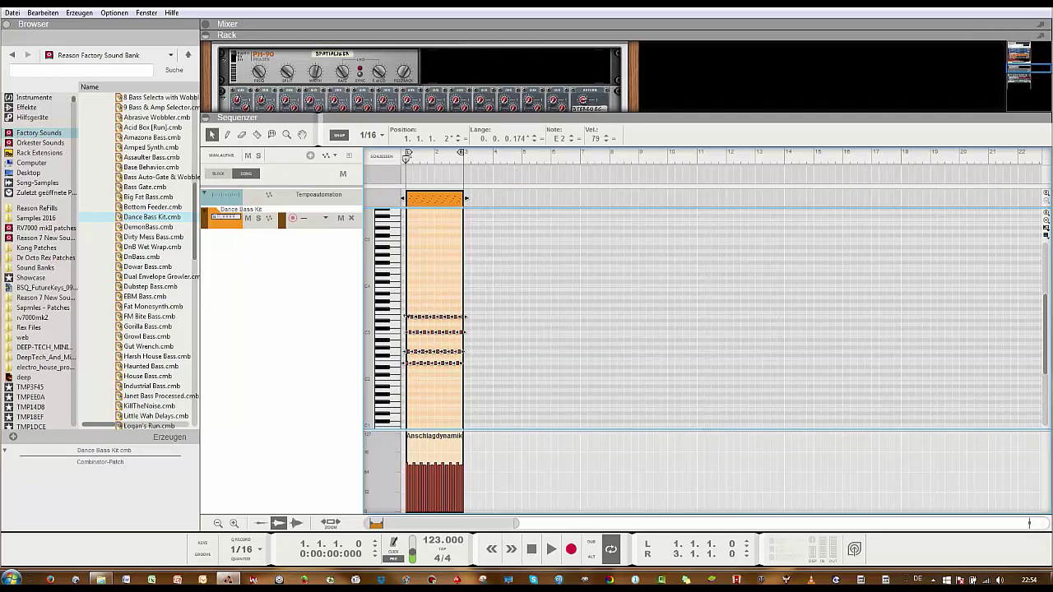
click(572, 141)
click(573, 142)
click(572, 141)
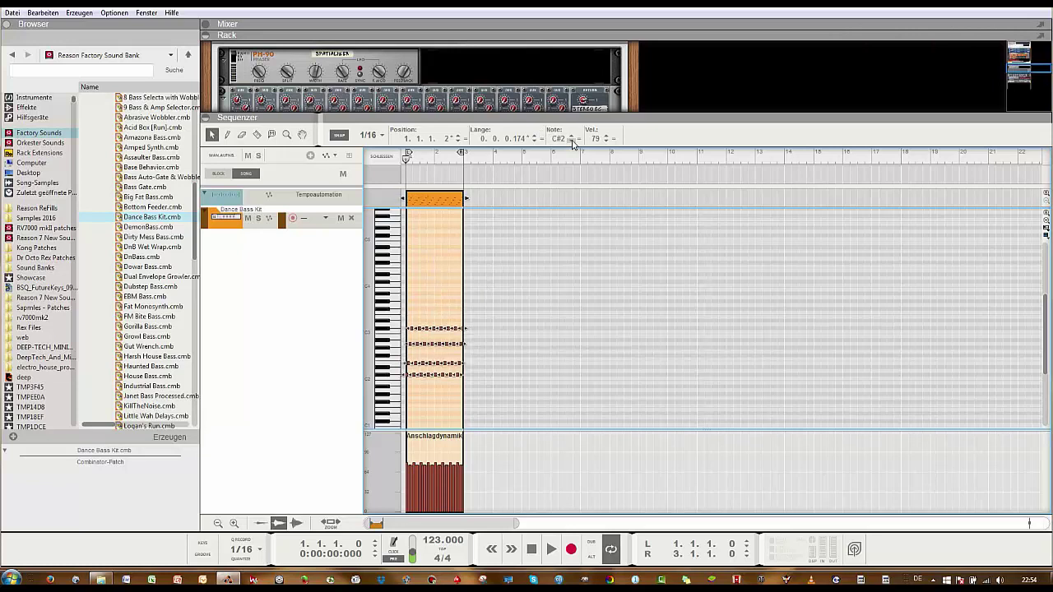
click(573, 142)
click(572, 142)
click(572, 141)
click(573, 141)
click(572, 141)
click(572, 141)
click(572, 141)
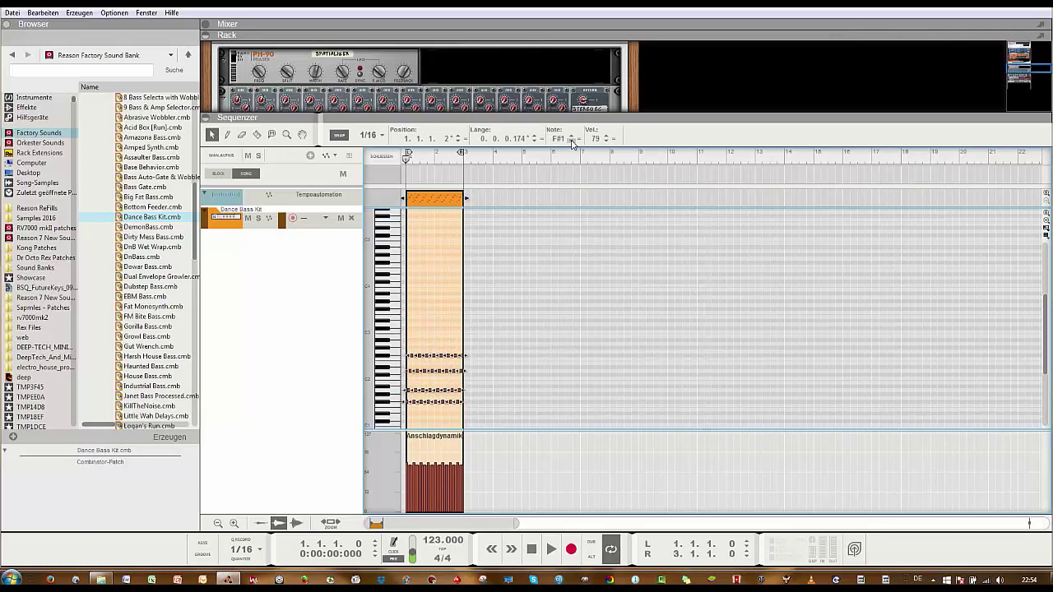
click(573, 141)
click(573, 142)
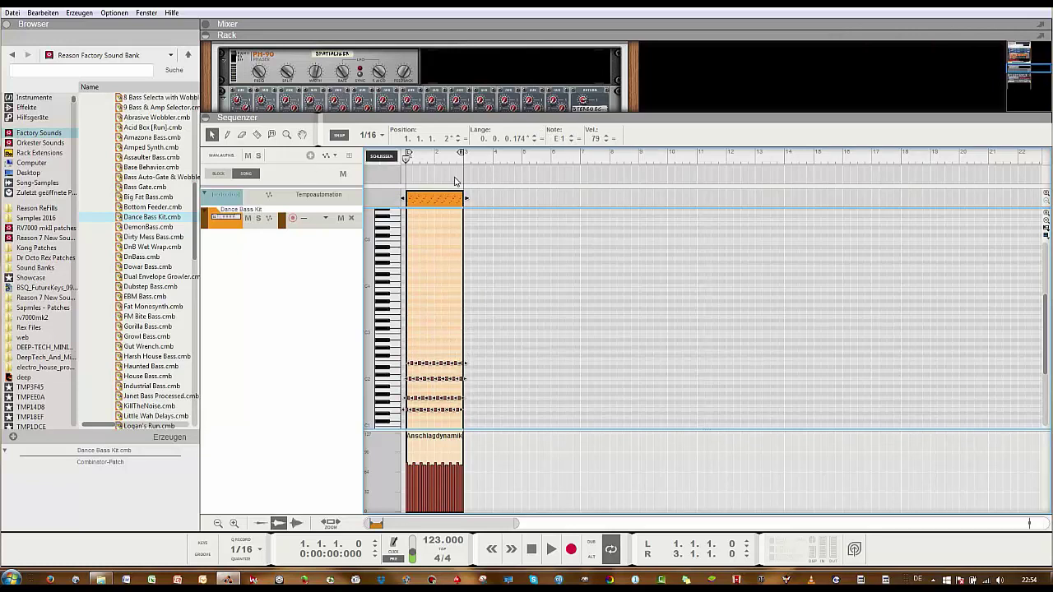
key(ctrl+e)
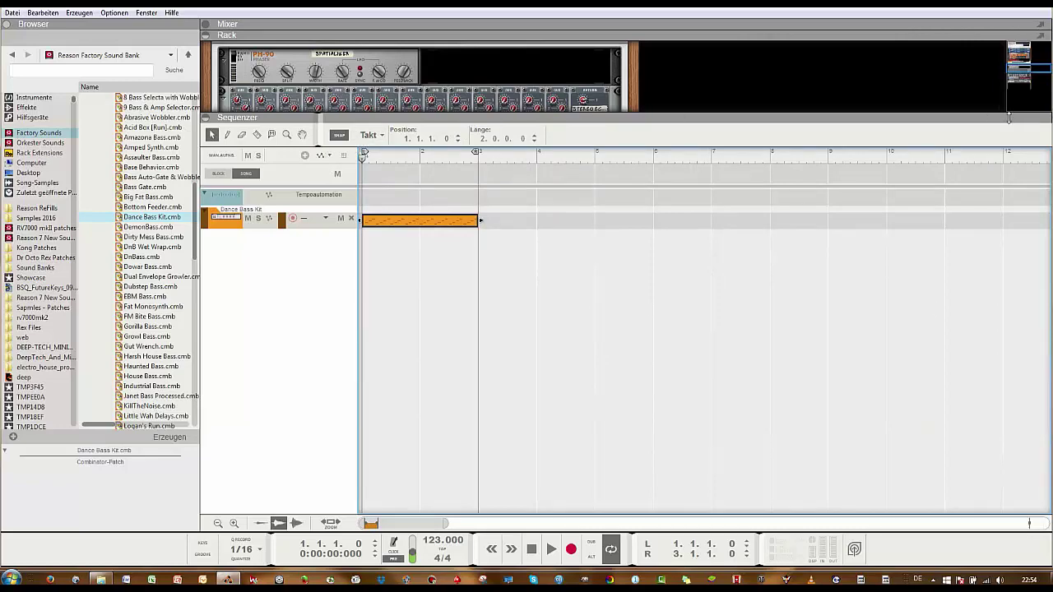
- Enlarge the rack over the sequencer, play back the transposed clip through the Combinator, and stop playback
drag(1008, 118, 1009, 524)
key(space)
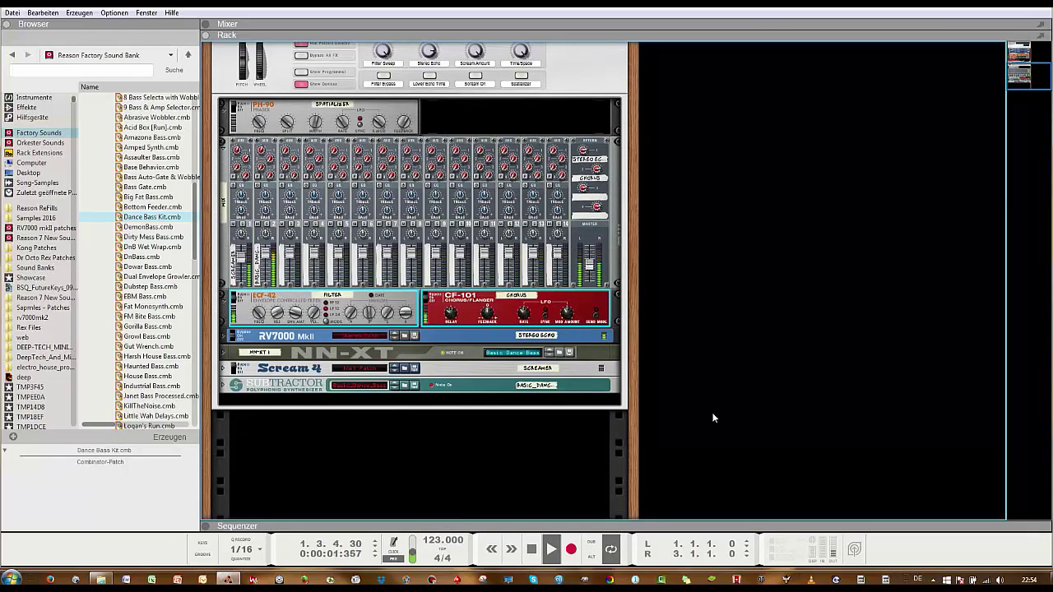
key(space)
- Load the House Bass.cmb patch from the Synth Bass folder into the Combinator and start playback
scroll(159, 247, up, 4)
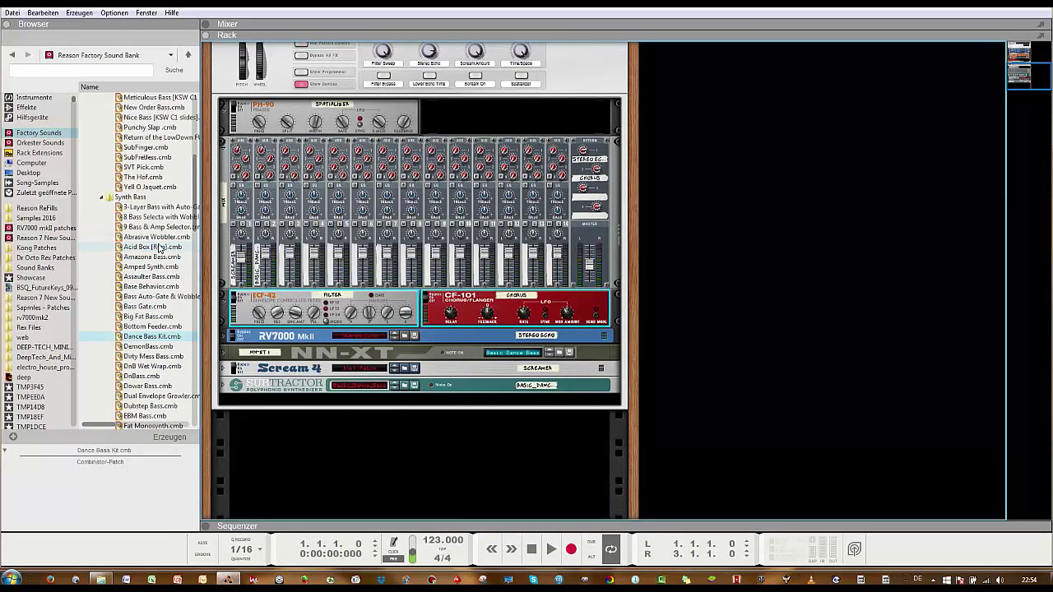
scroll(160, 247, down, 9)
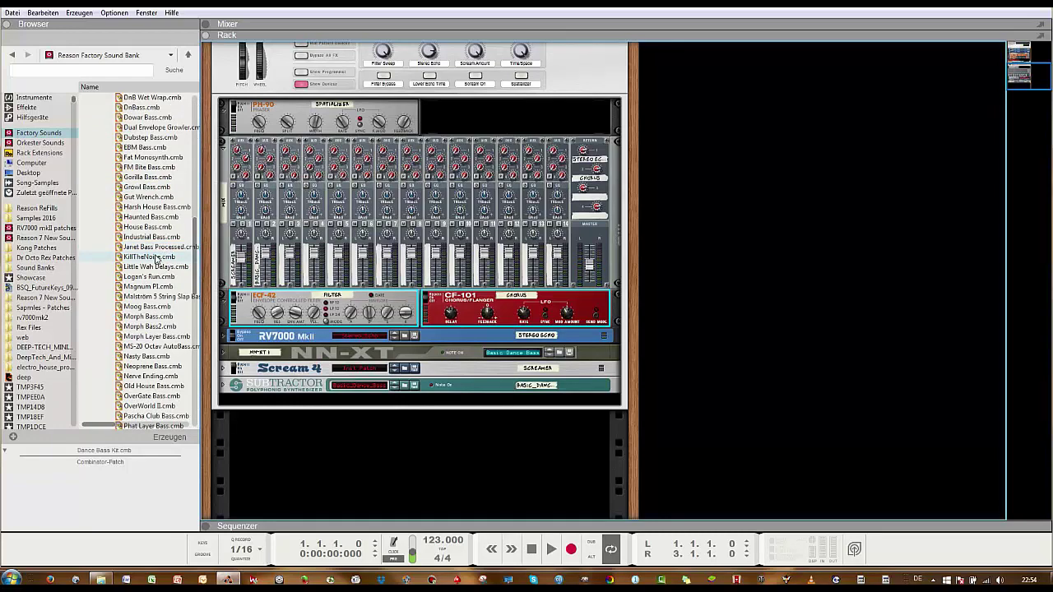
drag(148, 227, 416, 70)
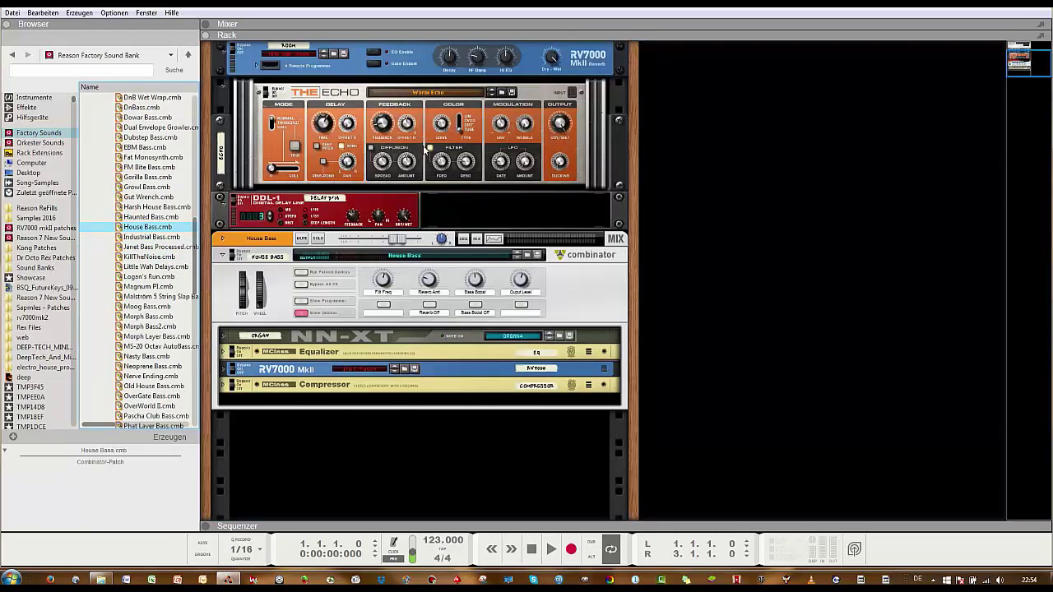
key(space)
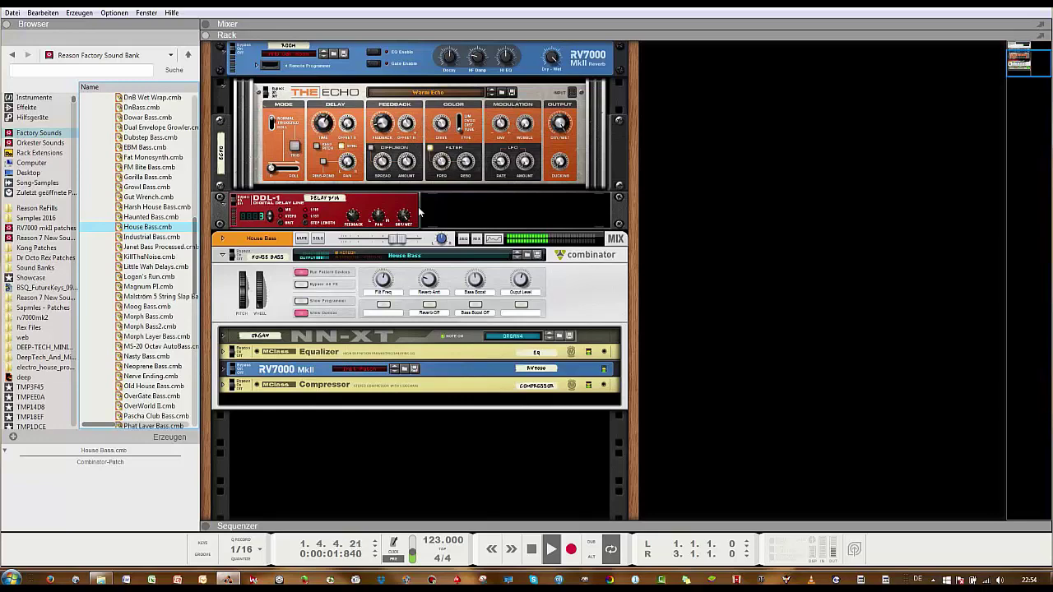
- Show the sequencer, stop playback, and shrink the sequencer until the rack fills the area again
click(205, 527)
key(space)
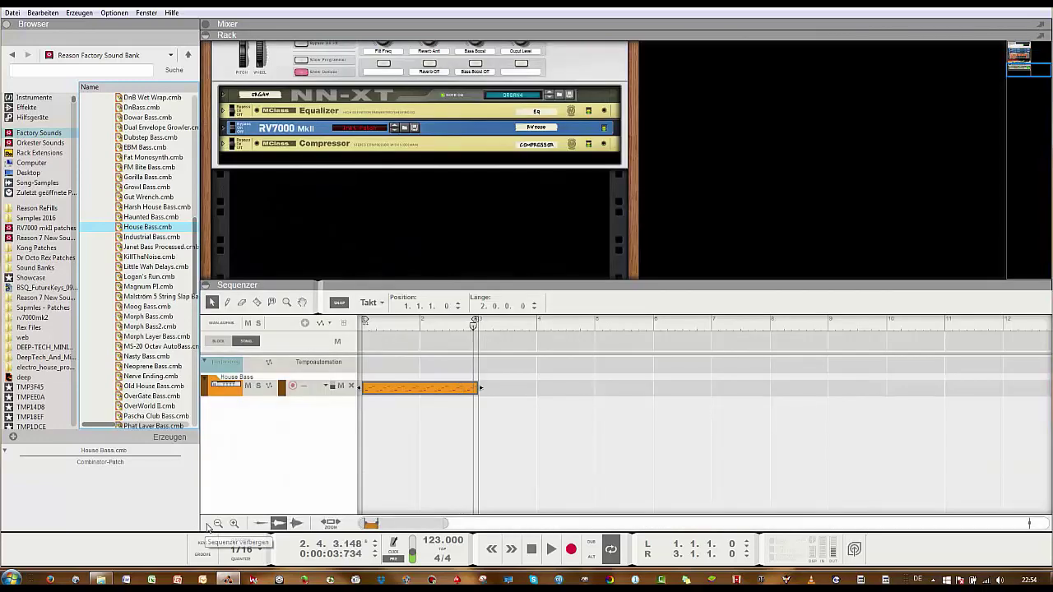
drag(498, 284, 489, 395)
scroll(466, 326, up, 1)
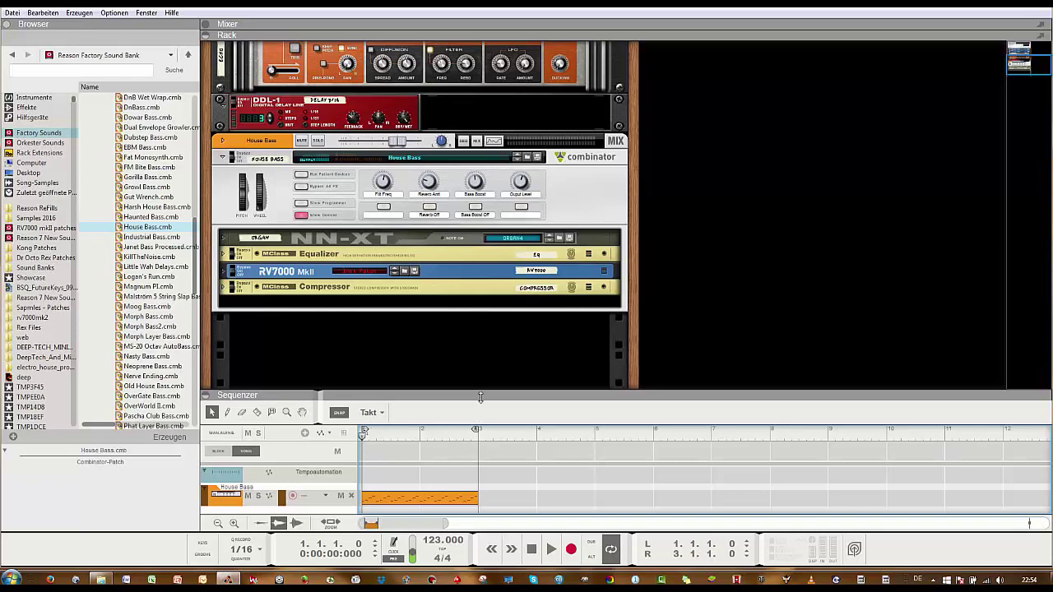
drag(481, 396, 471, 551)
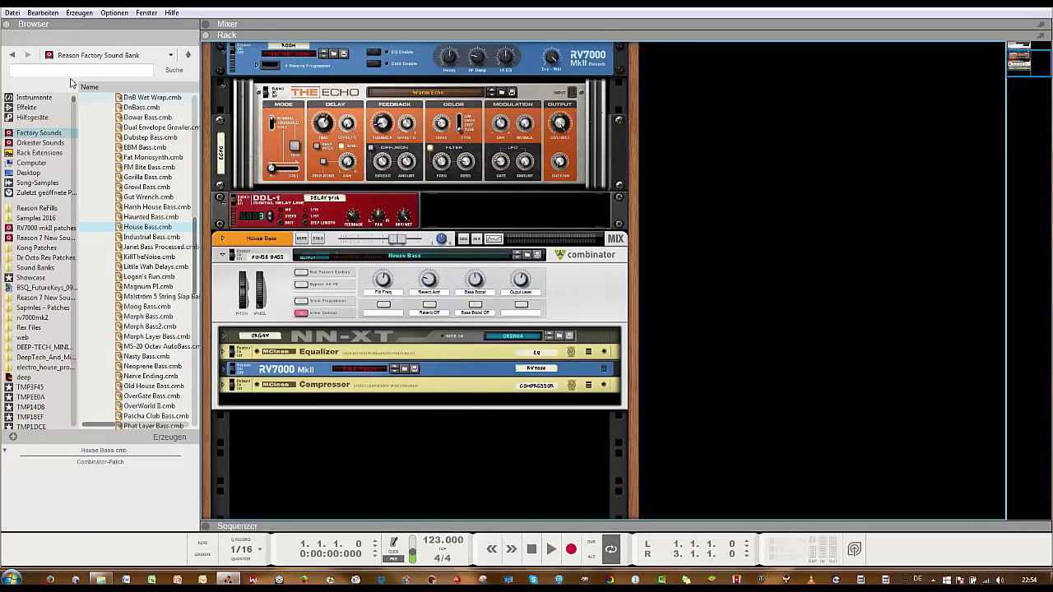
click(8, 24)
scroll(355, 419, up, 2)
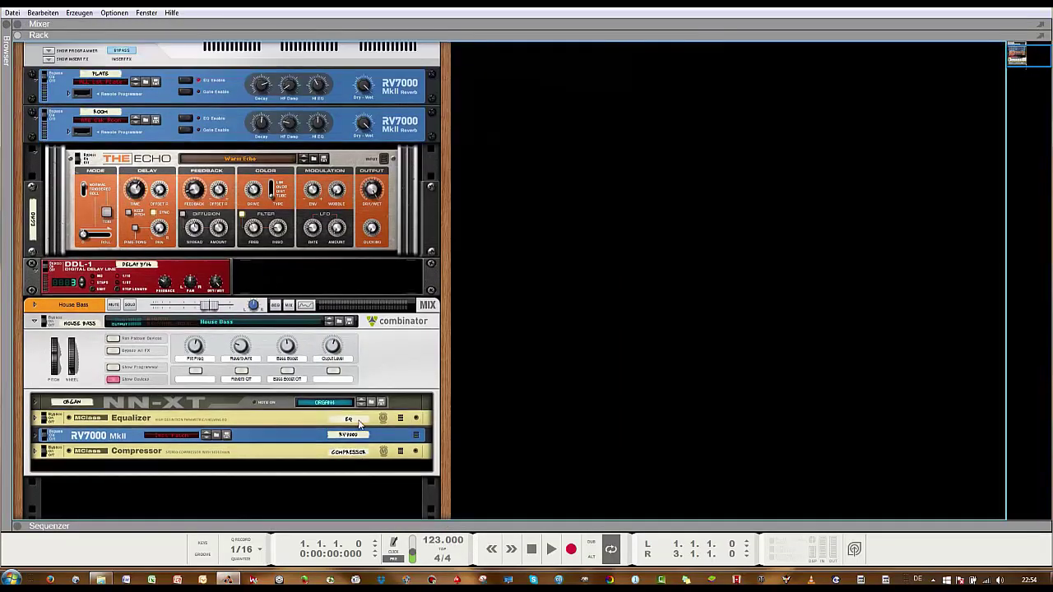
scroll(353, 419, up, 1)
scroll(349, 416, down, 1)
scroll(500, 375, down, 2)
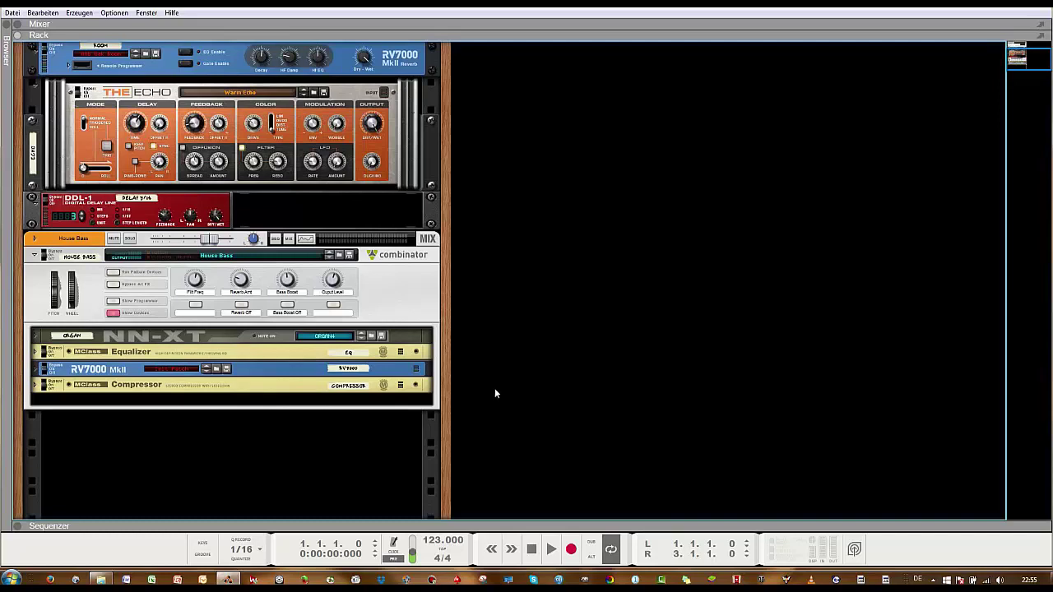
click(17, 25)
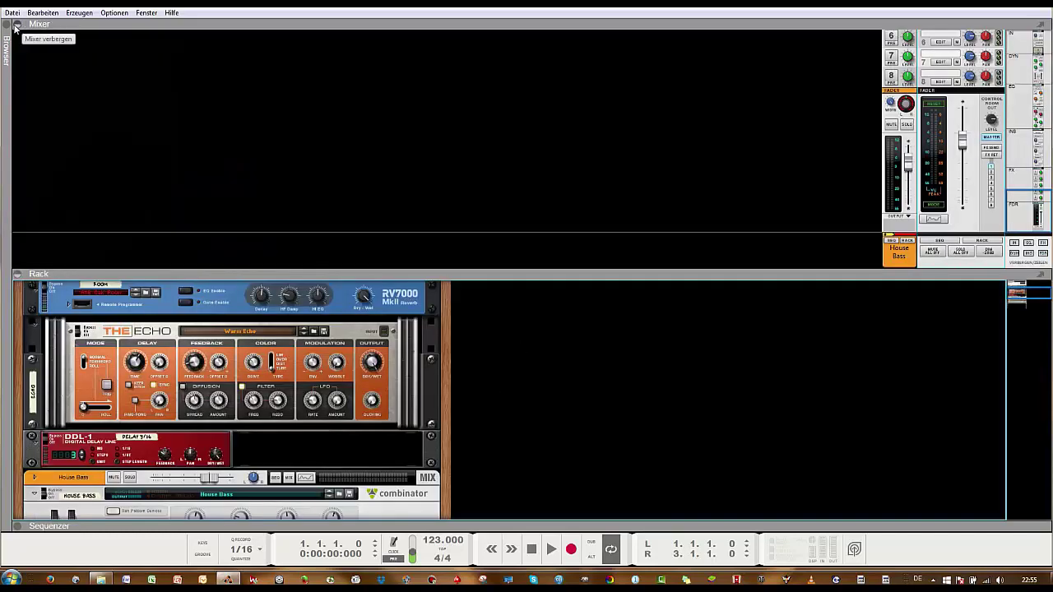
click(16, 25)
click(7, 48)
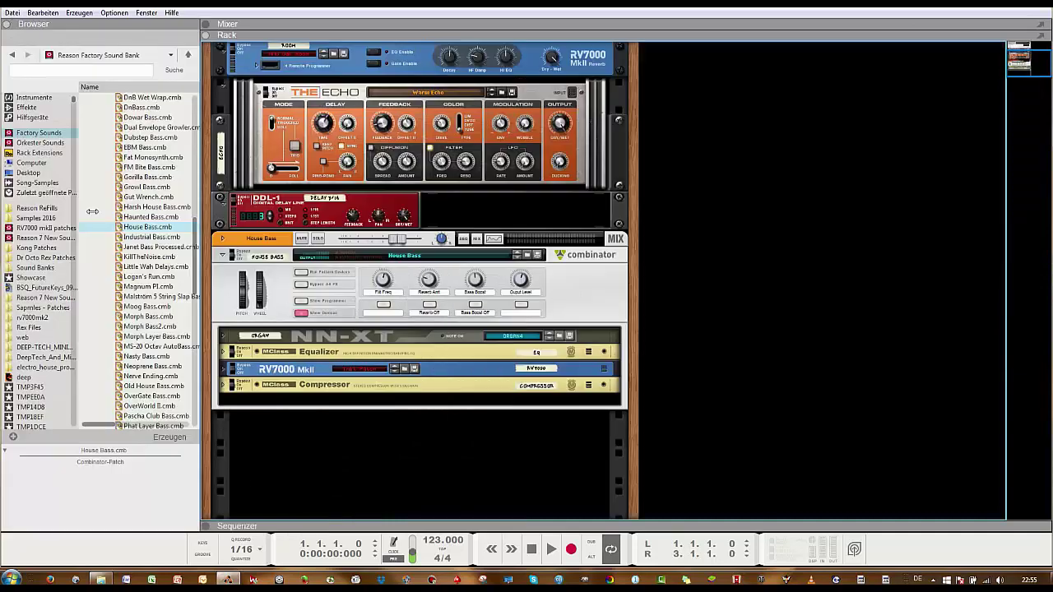
- Create a Thor Polysonic Synthesizer below the House Bass Combinator and unfold its programmer
click(31, 97)
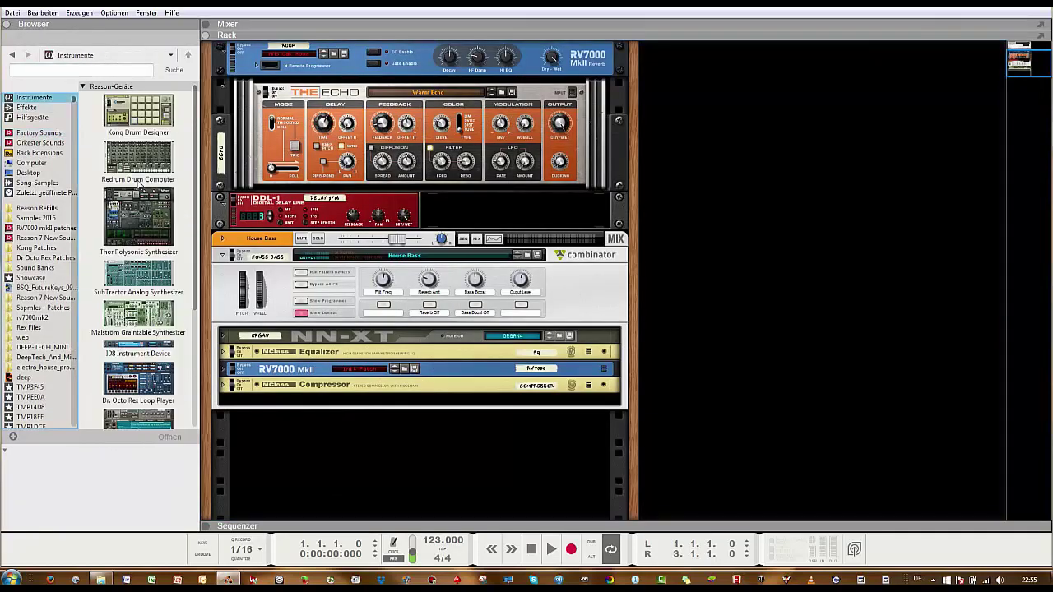
scroll(188, 236, down, 1)
scroll(188, 236, down, 2)
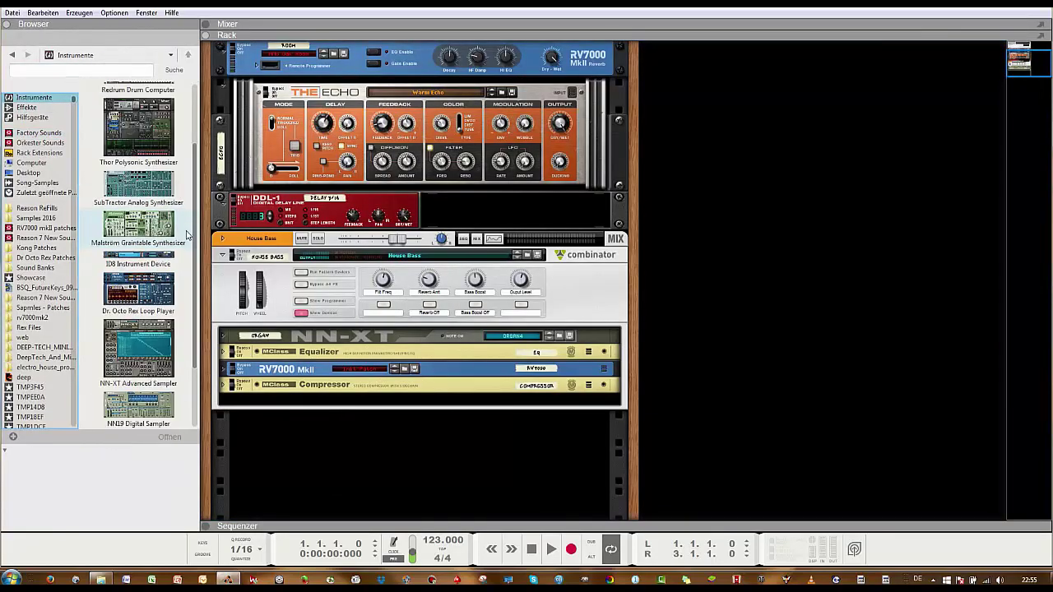
drag(138, 127, 403, 459)
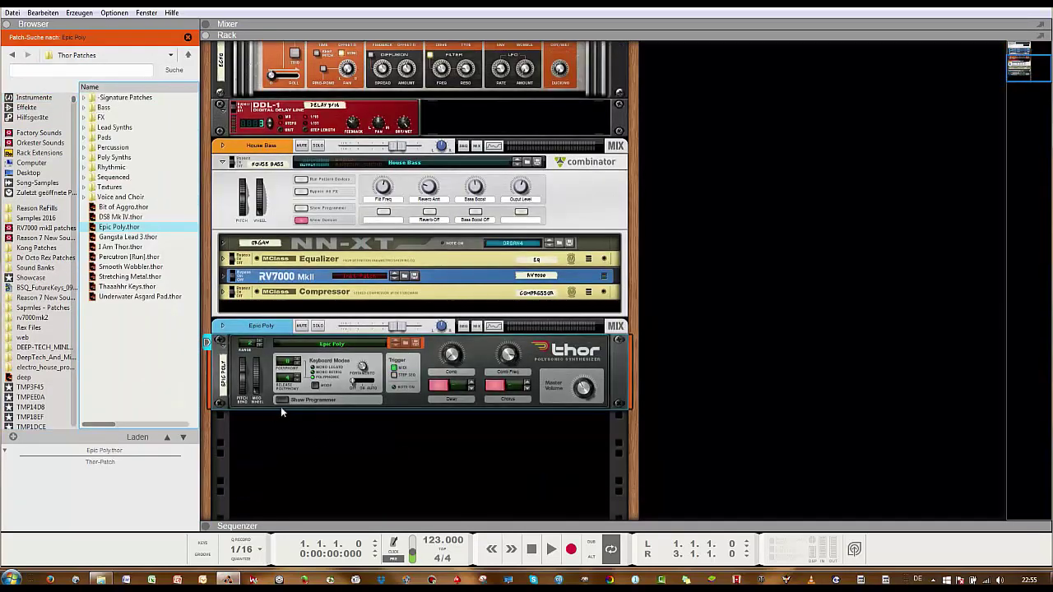
click(281, 406)
- Add a Matrix Pattern-Sequencer below the Thor synthesizer
right_click(222, 410)
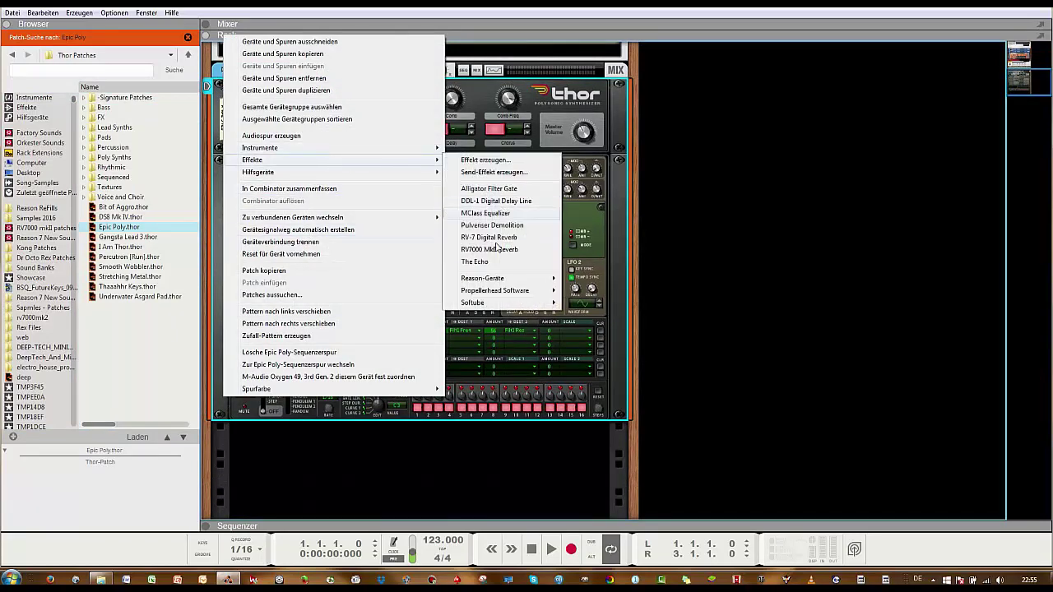
mouse_move(359, 165)
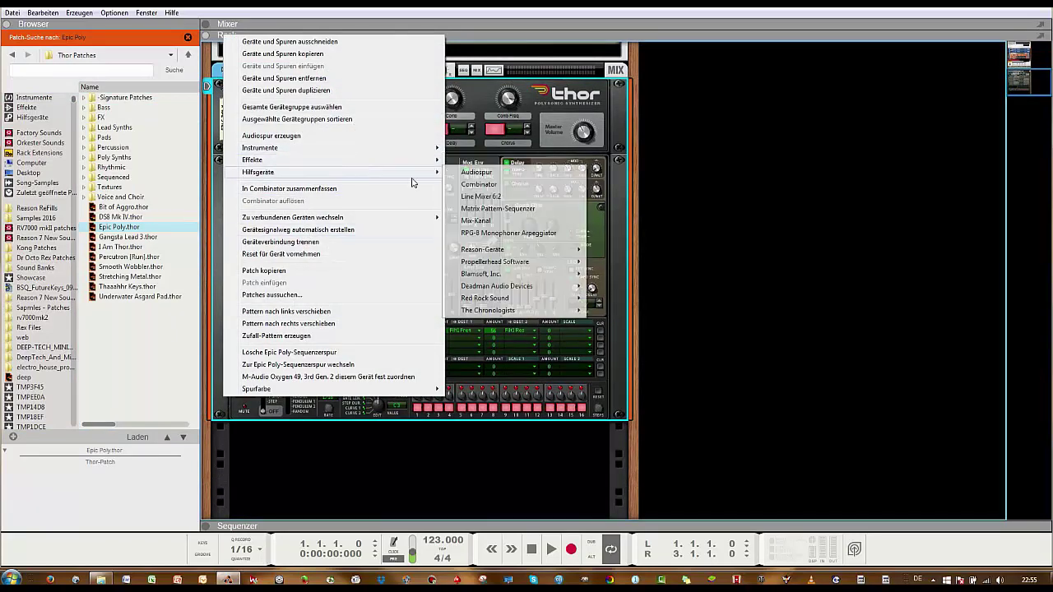
click(501, 209)
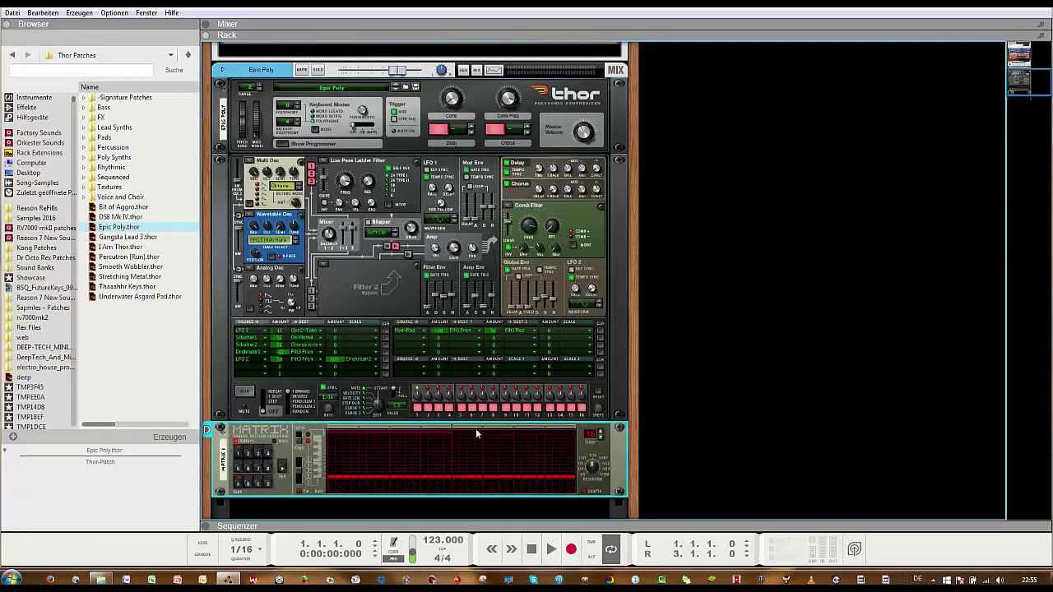
- Turn off all steps in the step sequencer of the Thor synthesizer
click(415, 411)
click(729, 412)
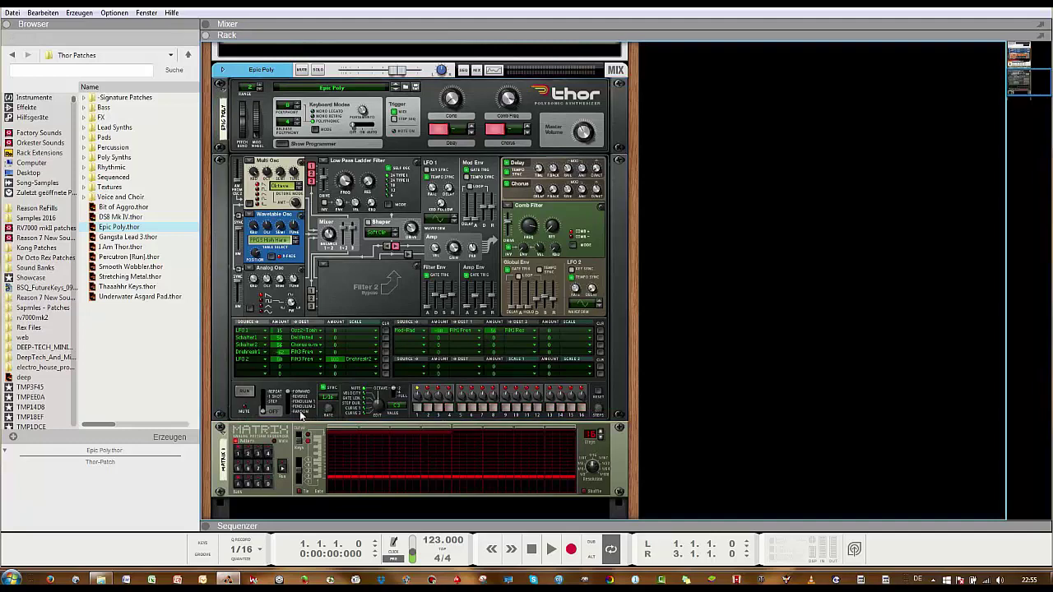
scroll(326, 279, down, 2)
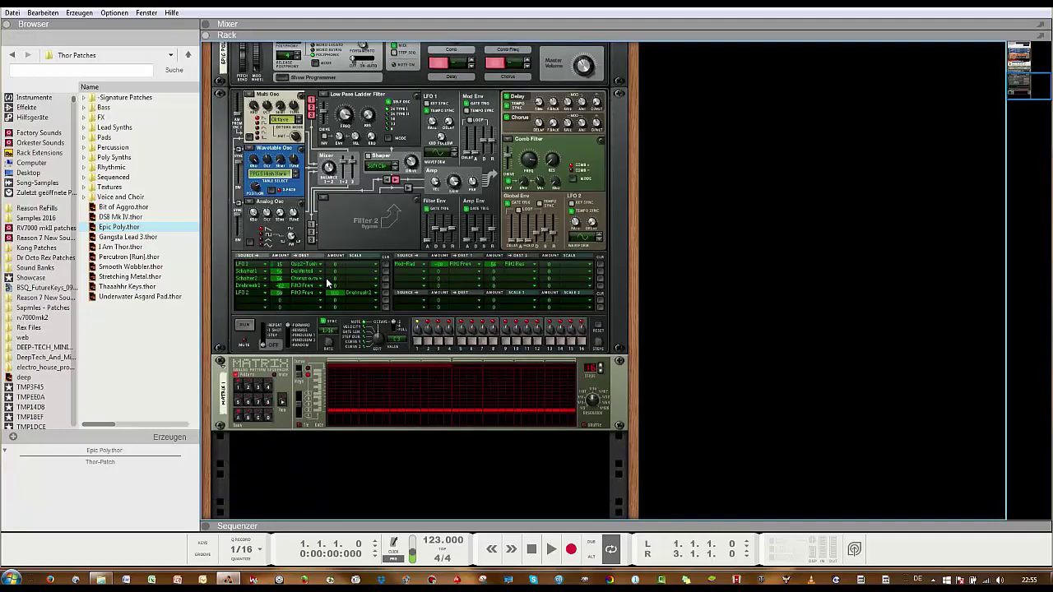
scroll(326, 279, up, 2)
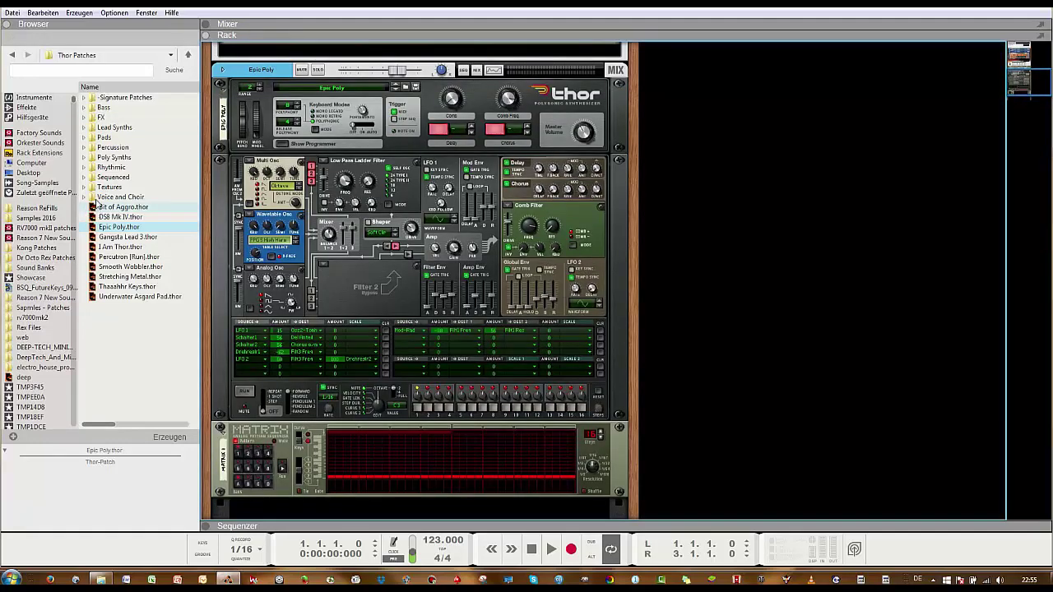
- Look through the Thor patches in the Pads folder and collapse the folder again
click(84, 138)
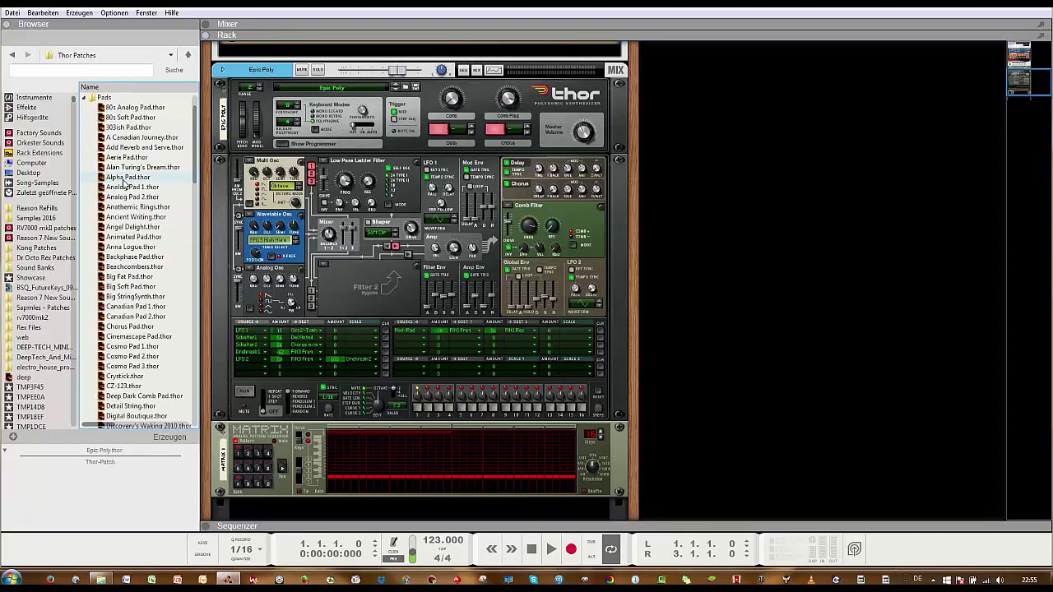
scroll(136, 246, down, 7)
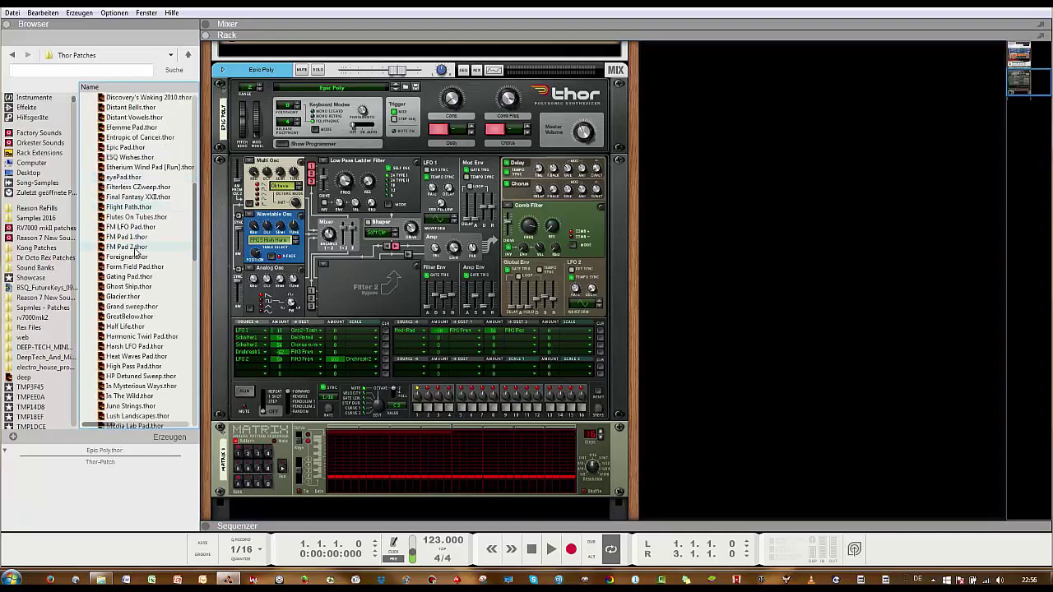
scroll(137, 255, down, 9)
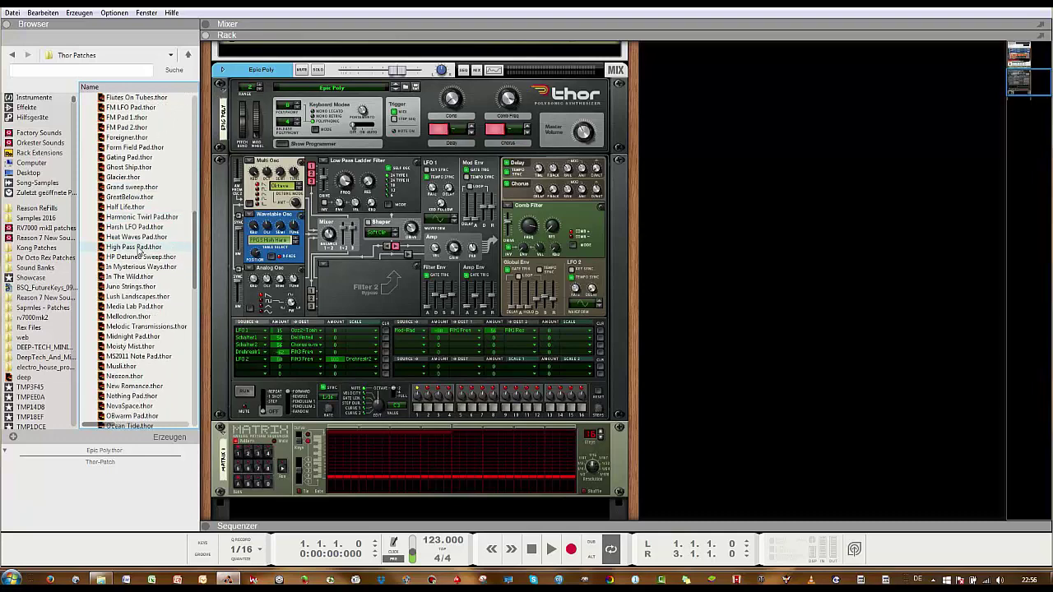
scroll(140, 247, up, 11)
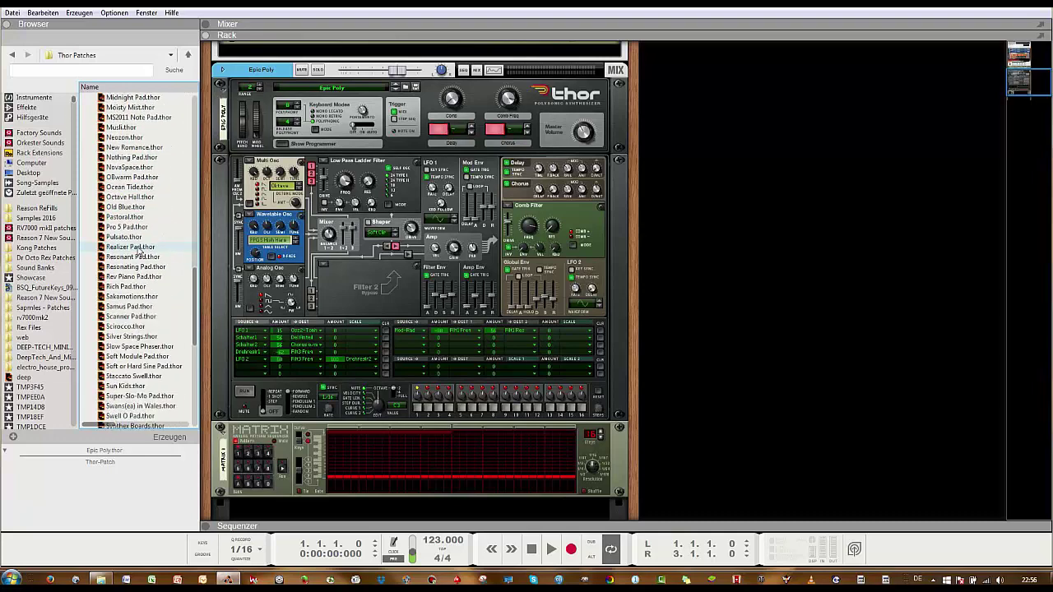
scroll(138, 245, up, 8)
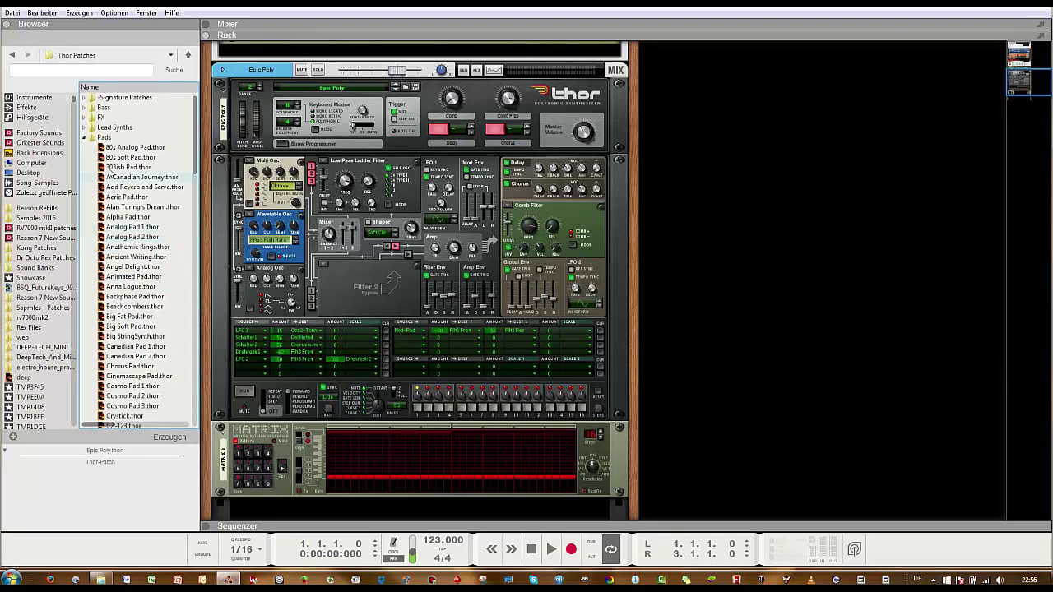
click(84, 137)
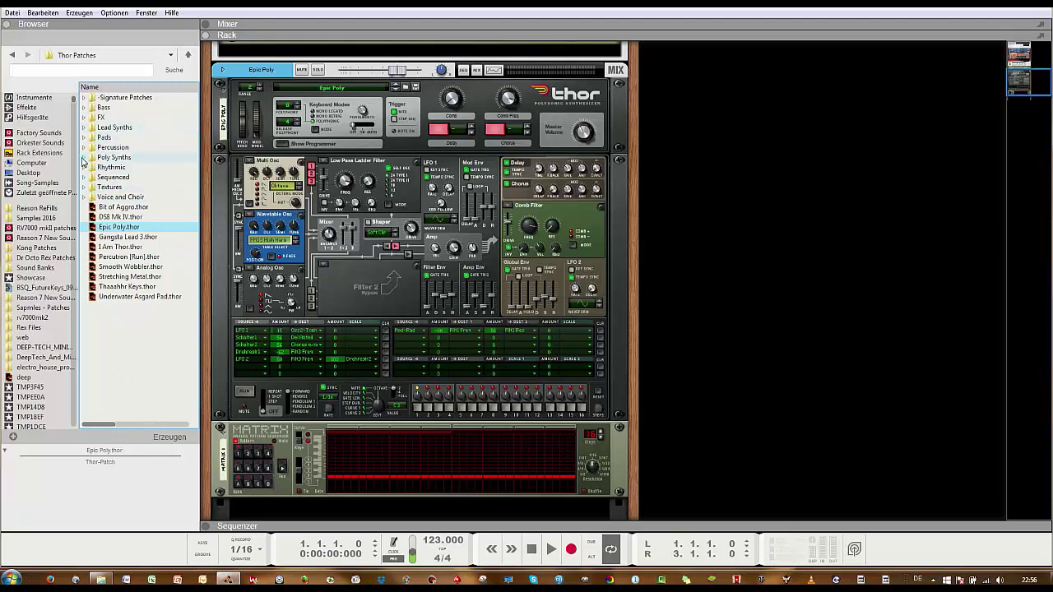
- Load the Dark Sun.thor patch from the Poly Synths folder into the Thor synthesizer
click(83, 157)
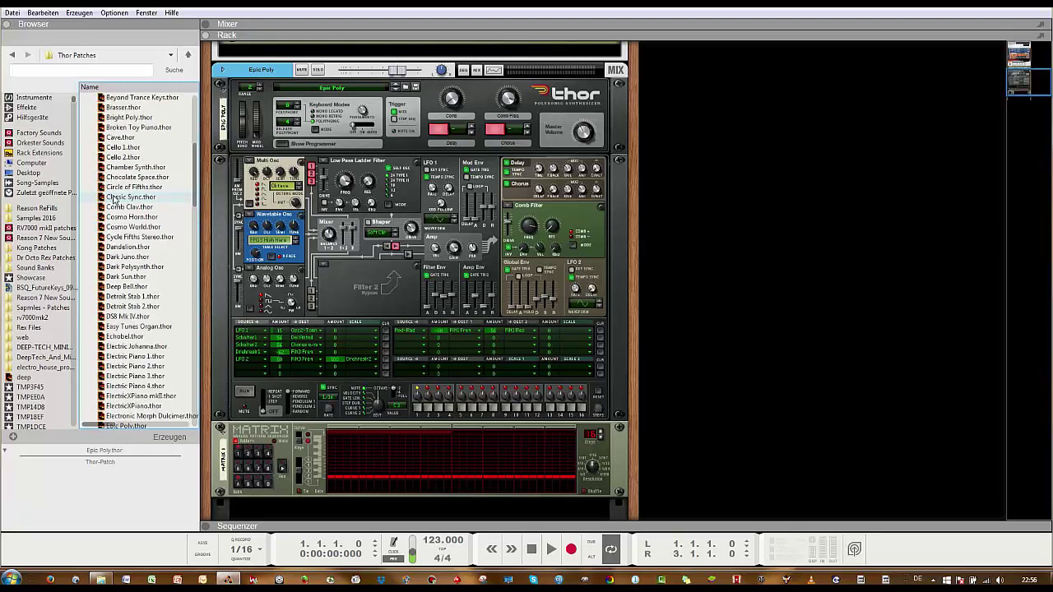
click(137, 278)
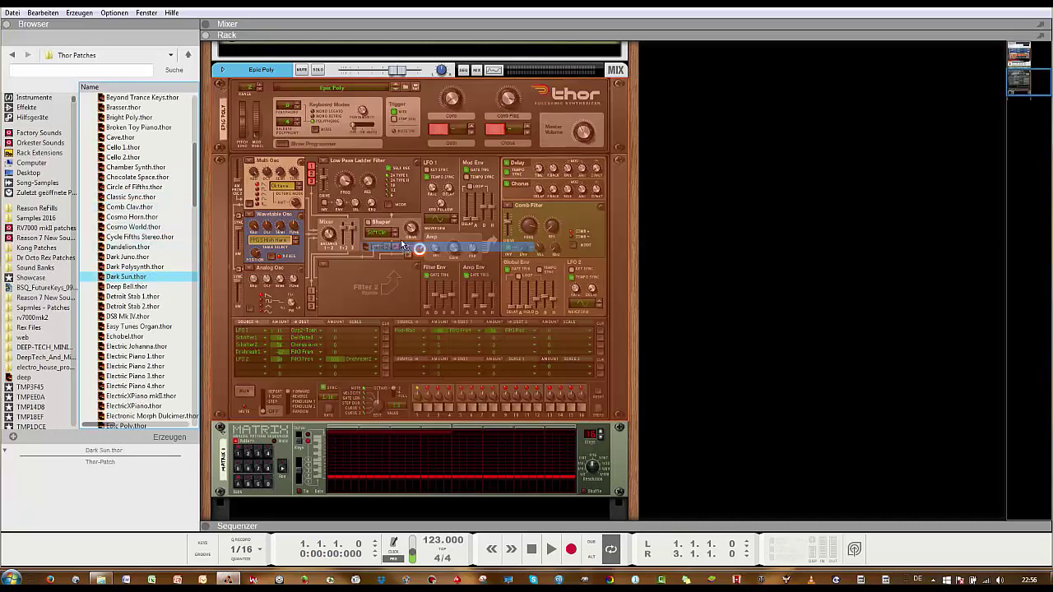
scroll(367, 501, down, 1)
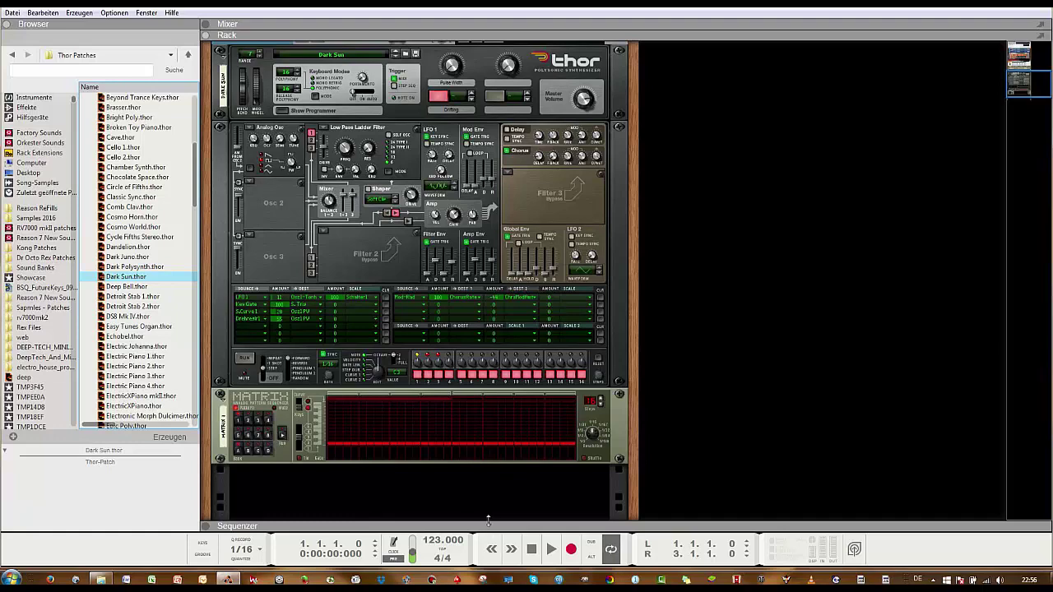
- Generate a random pattern in the Matrix three times, keeping the last one
click(269, 374)
right_click(364, 423)
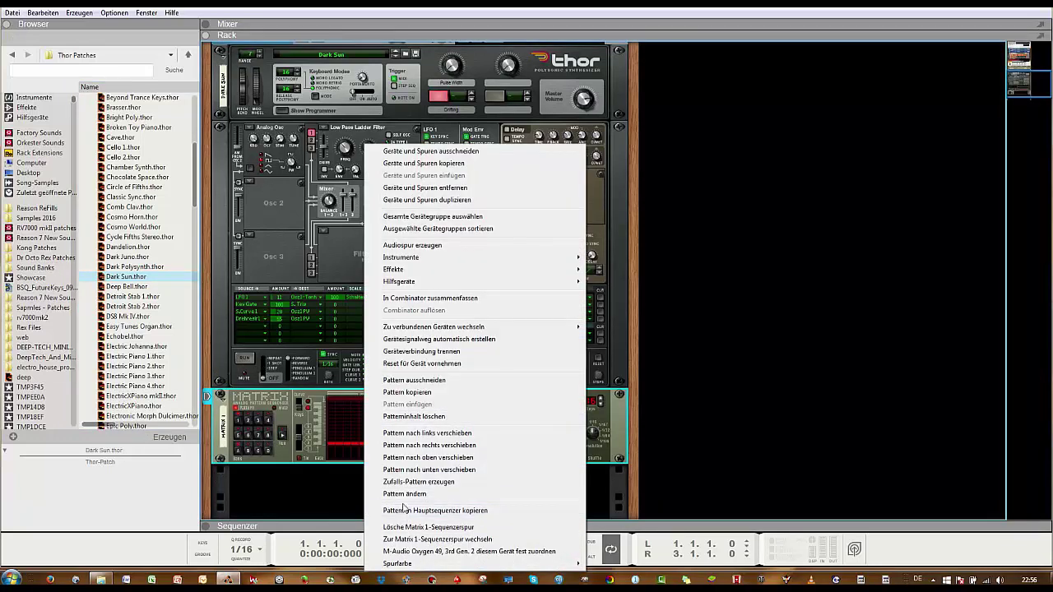
click(420, 483)
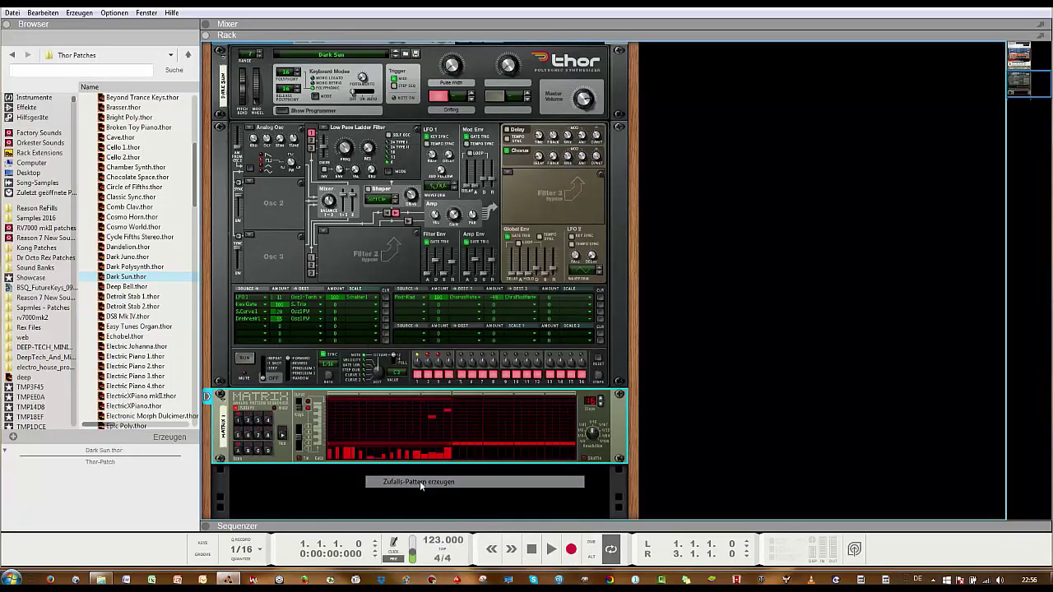
click(418, 494)
right_click(371, 435)
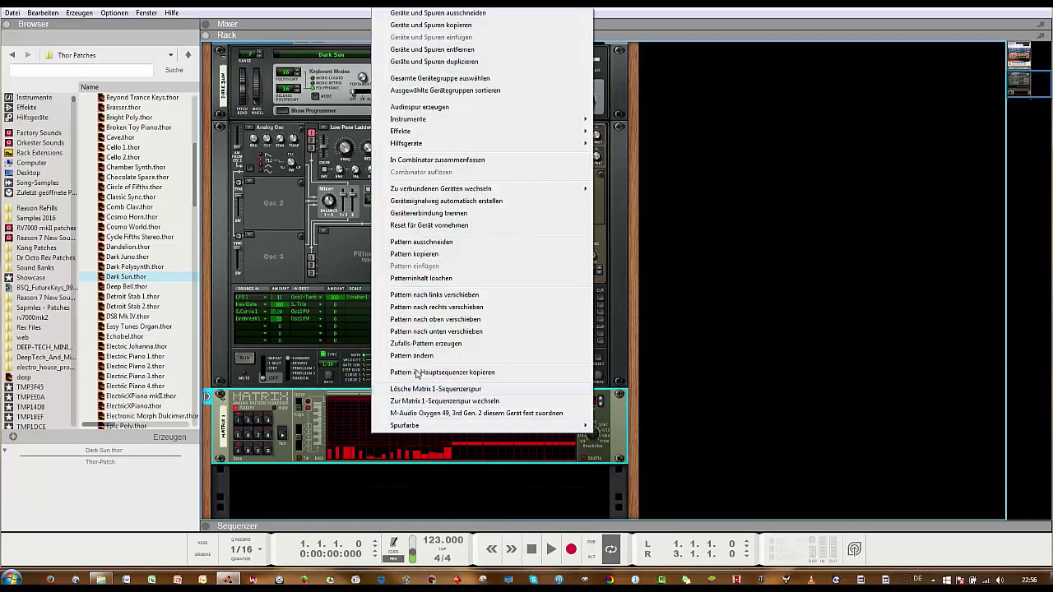
click(426, 350)
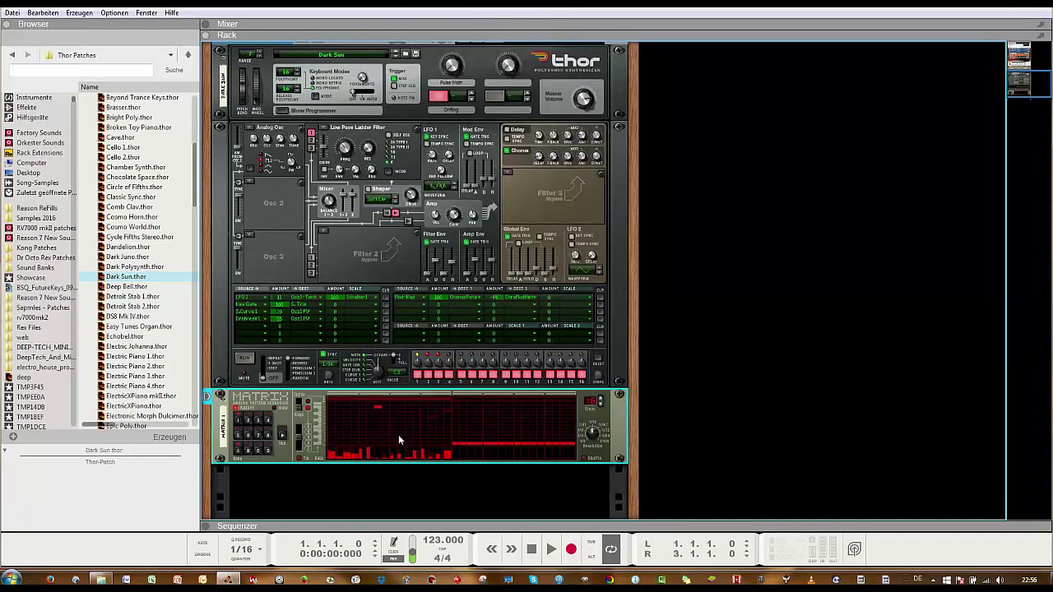
right_click(398, 434)
click(444, 343)
- Switch the Matrix through its octave ranges to examine the notes of the random pattern
click(303, 436)
click(303, 442)
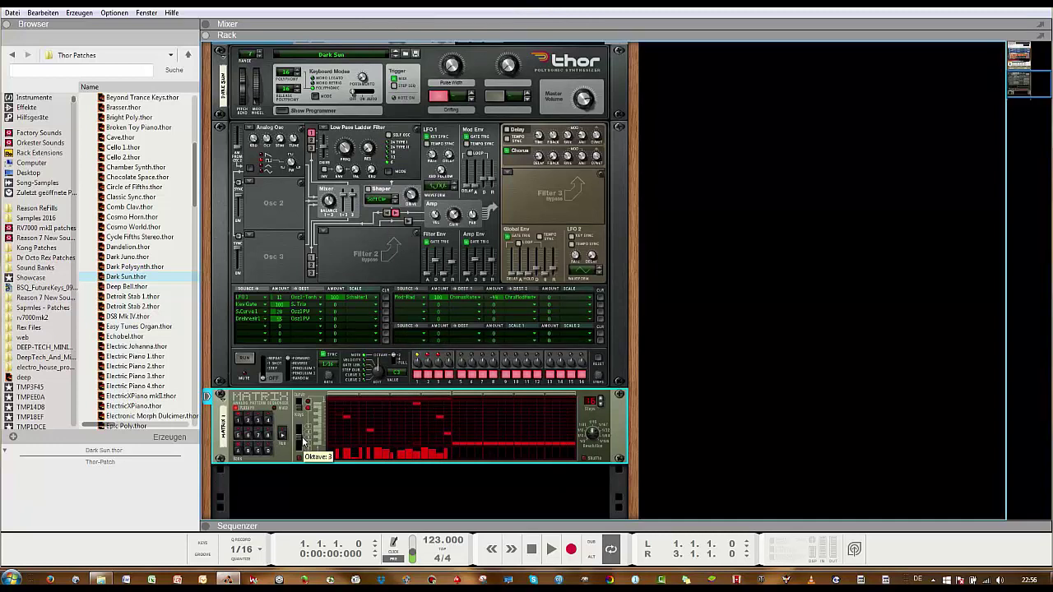
click(303, 448)
click(304, 436)
click(306, 444)
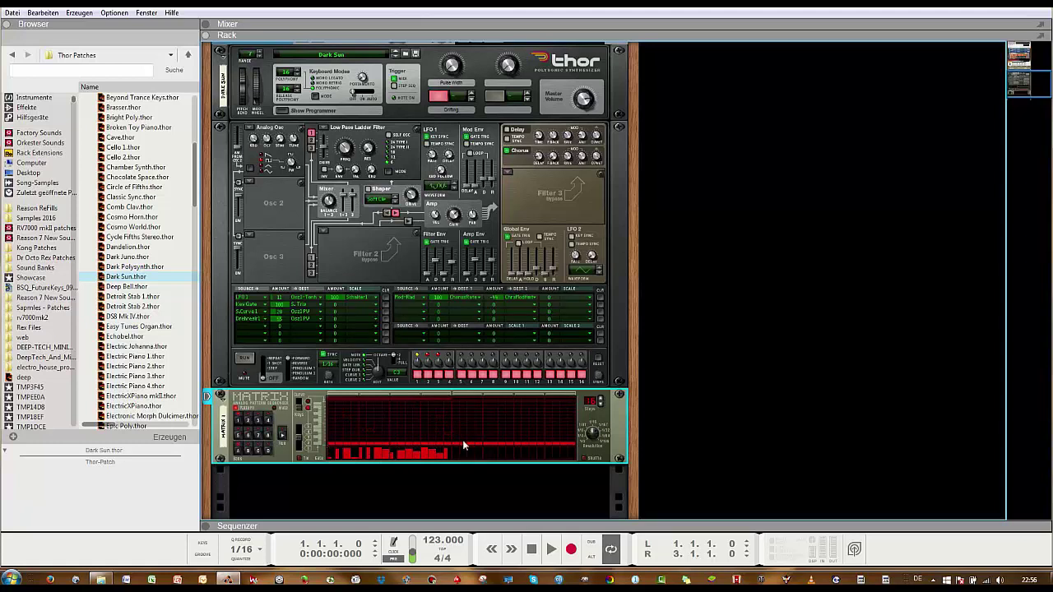
- Play back the random Matrix pattern with the Dark Sun patch to audition it
click(445, 491)
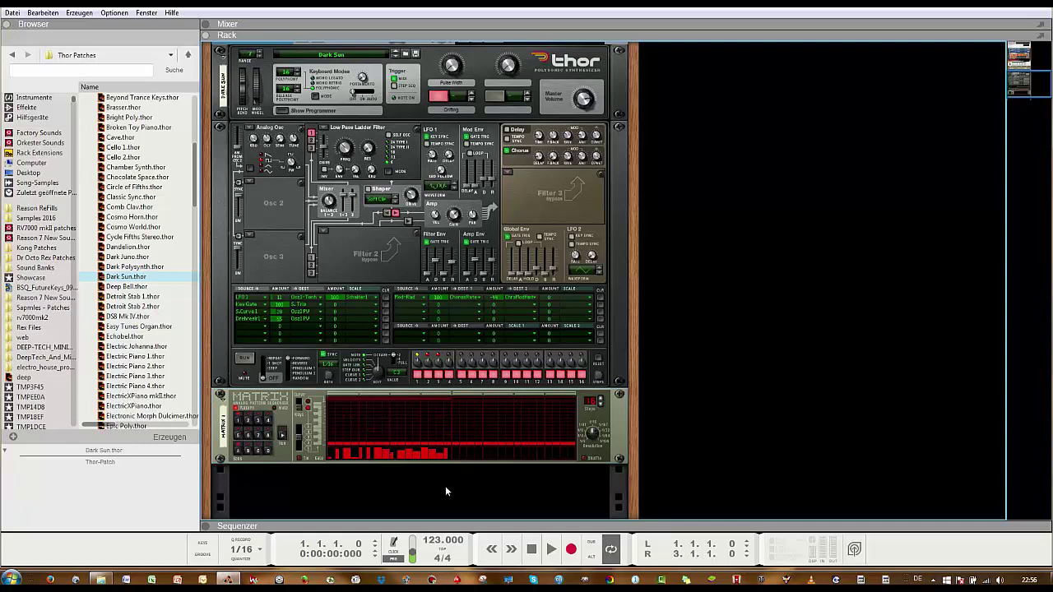
click(588, 115)
key(space)
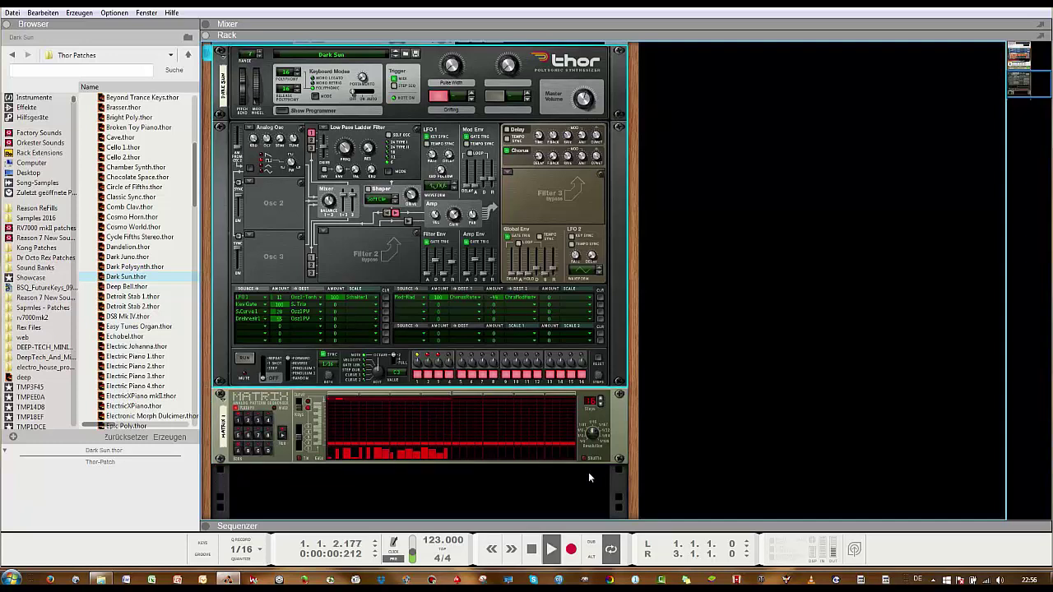
key(space)
scroll(481, 403, up, 3)
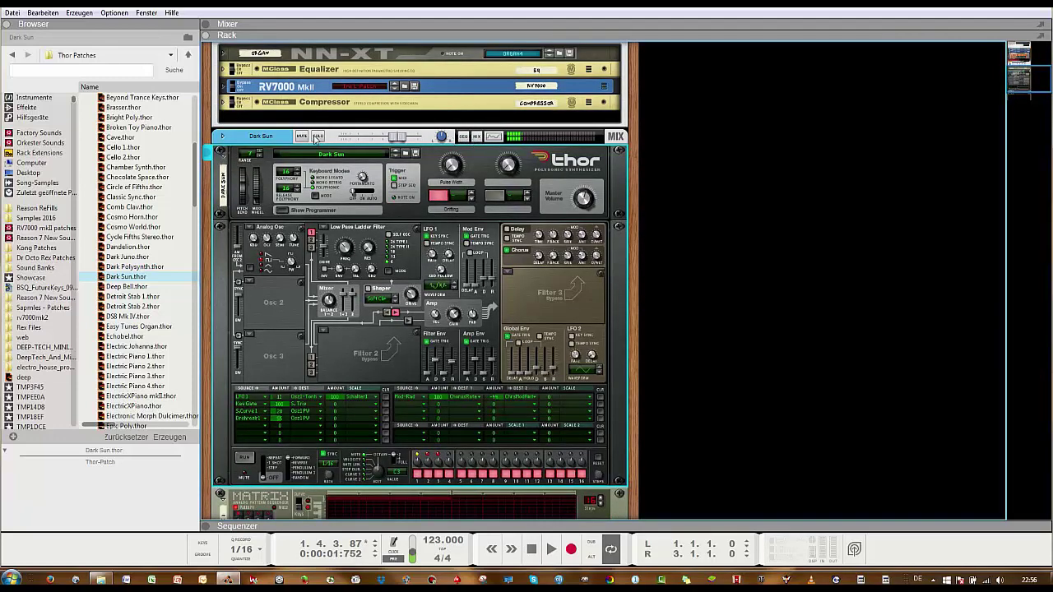
scroll(459, 313, down, 3)
key(space)
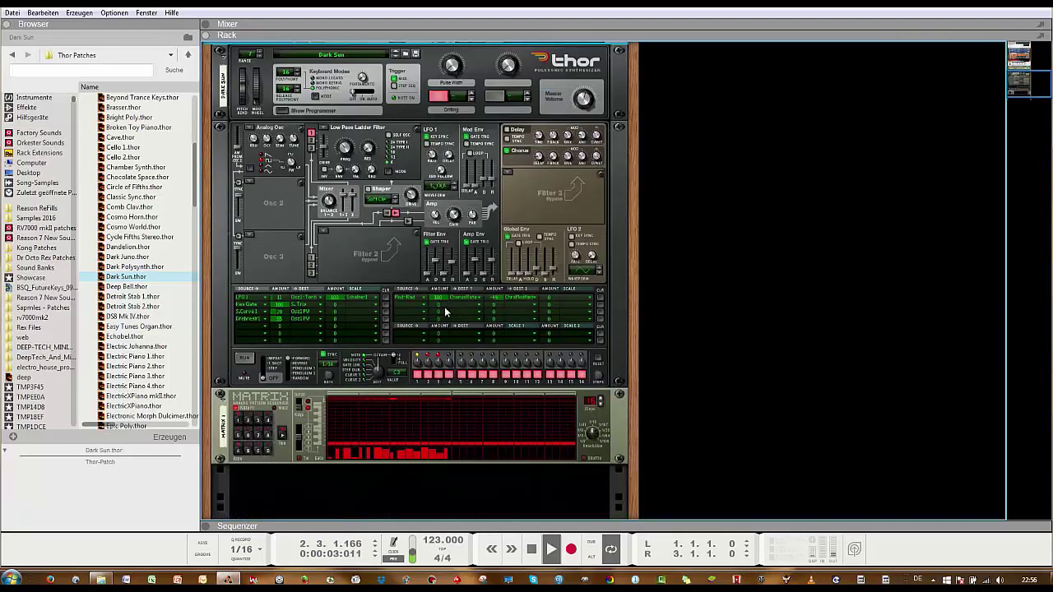
key(space)
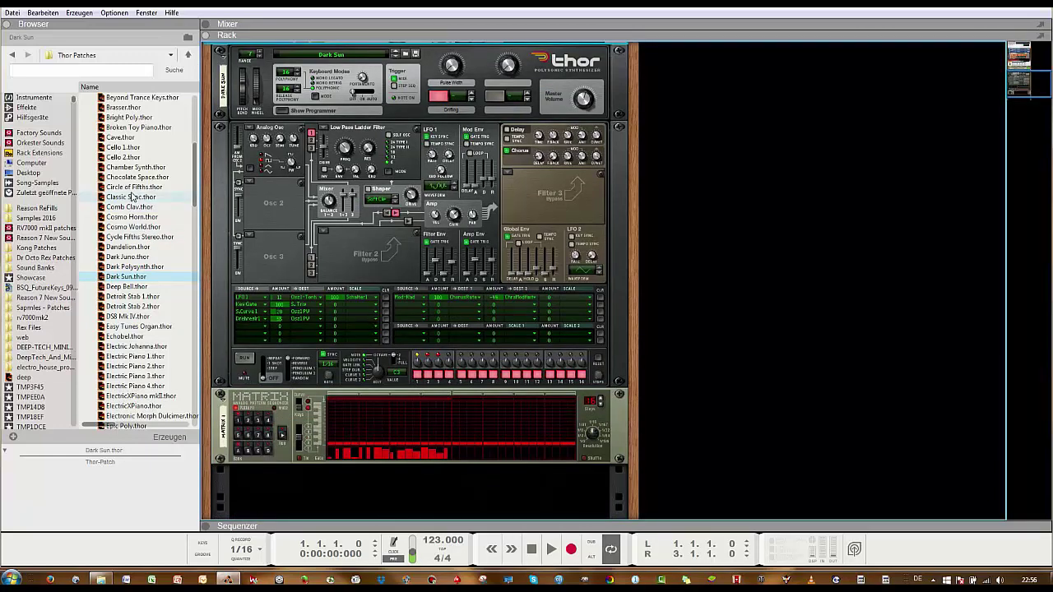
- Load the Dandelion.thor patch into the Thor synthesizer and audition it with the Matrix pattern
click(128, 246)
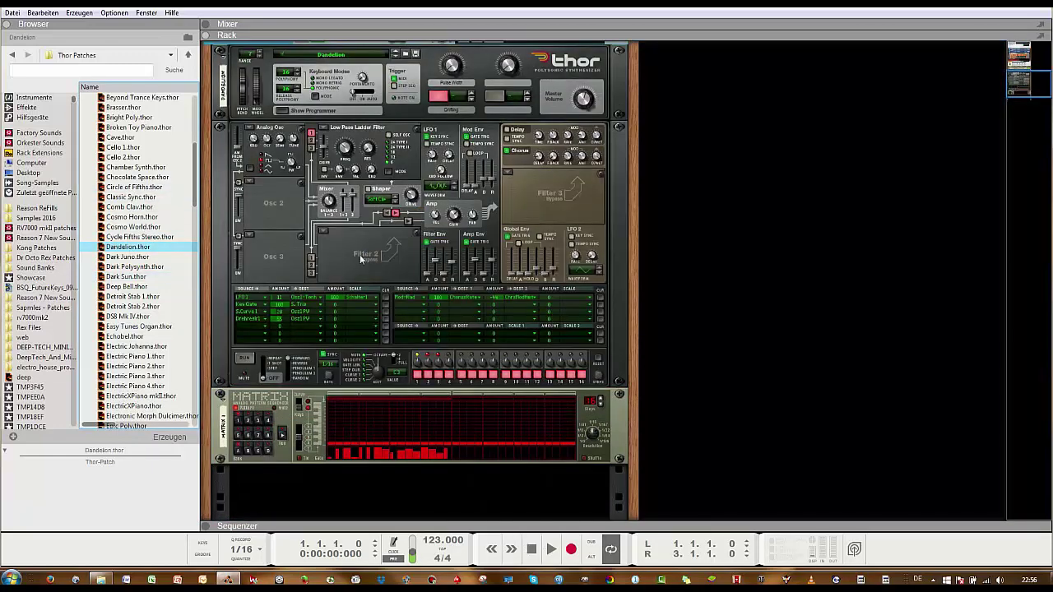
key(space)
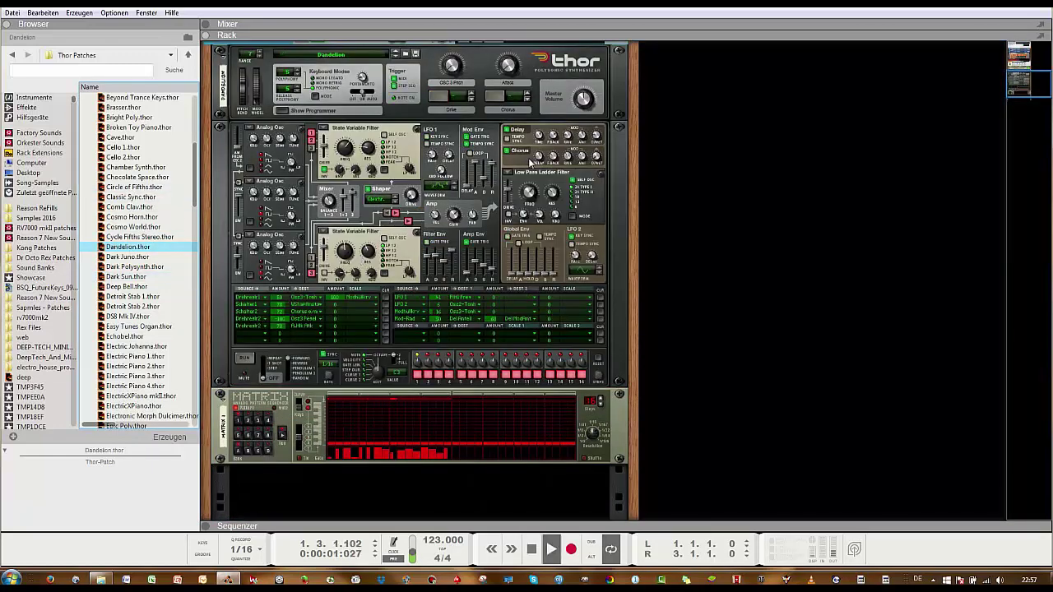
key(space)
click(496, 274)
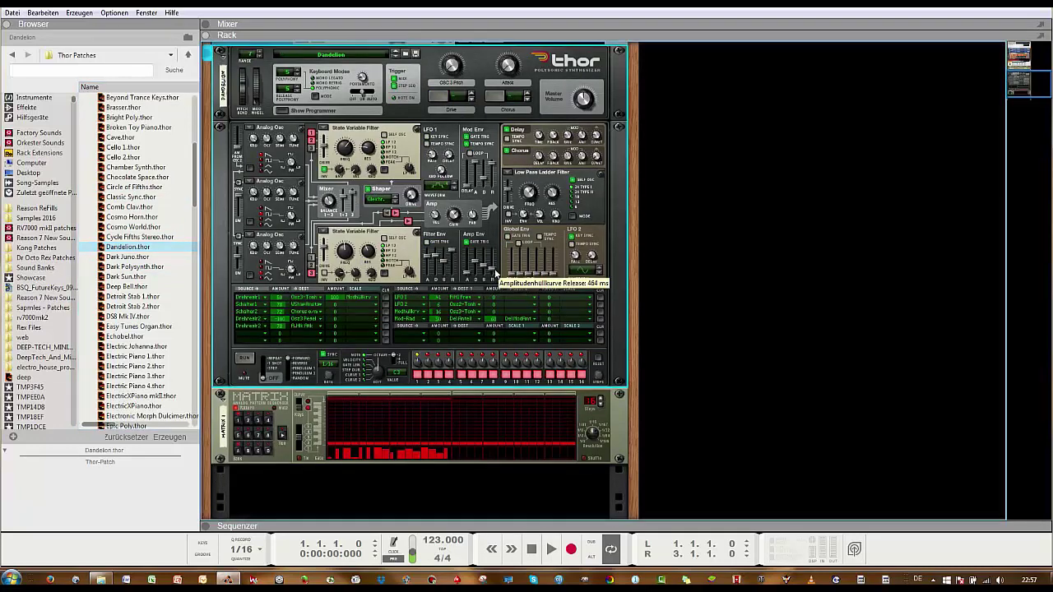
- Copy the Matrix pattern to the main sequencer and expand the sequencer view
right_click(315, 425)
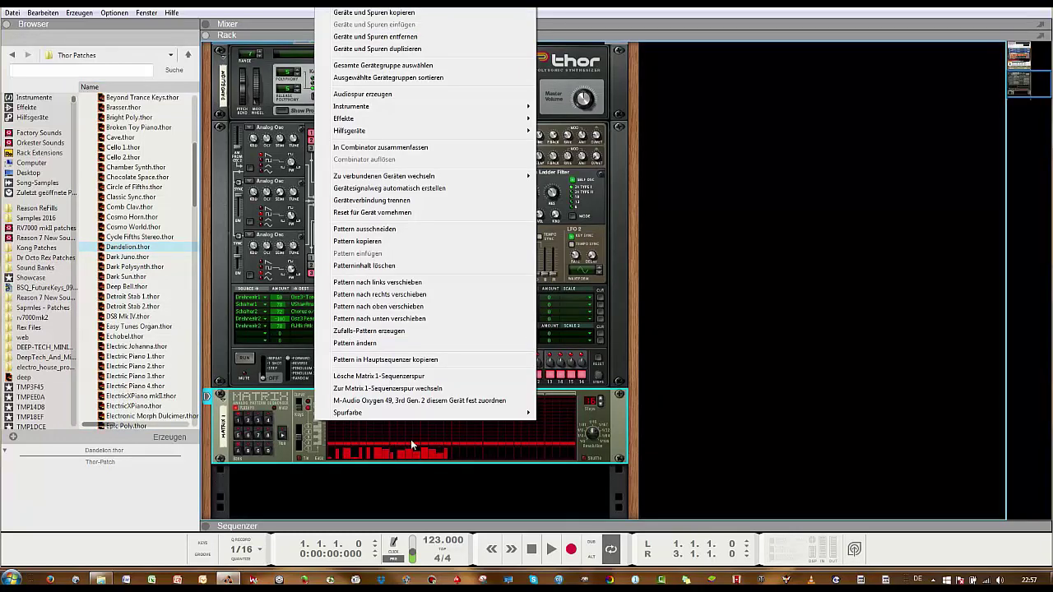
click(463, 465)
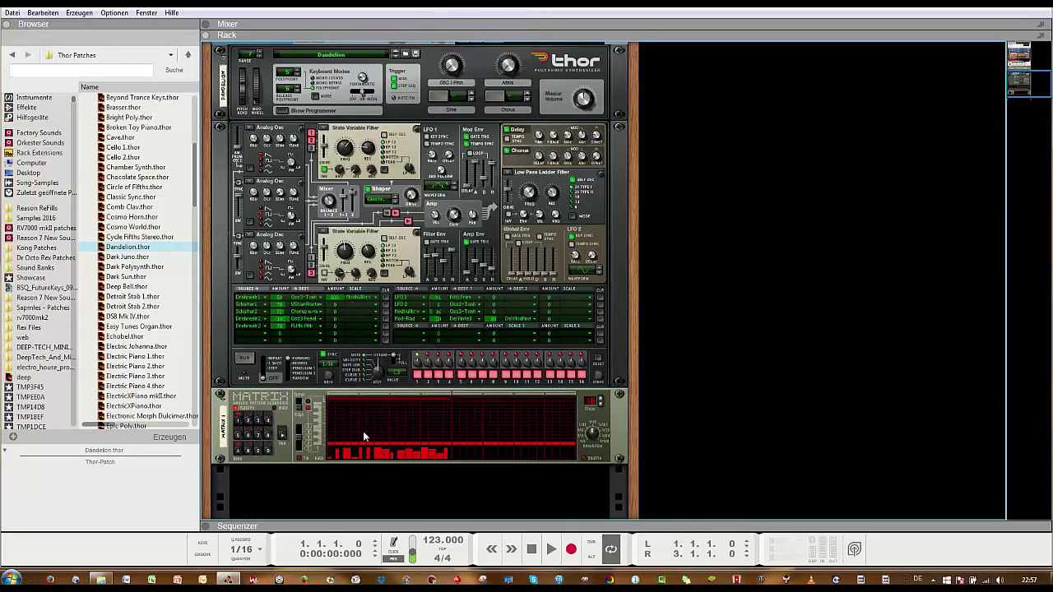
click(598, 403)
drag(598, 417, 601, 403)
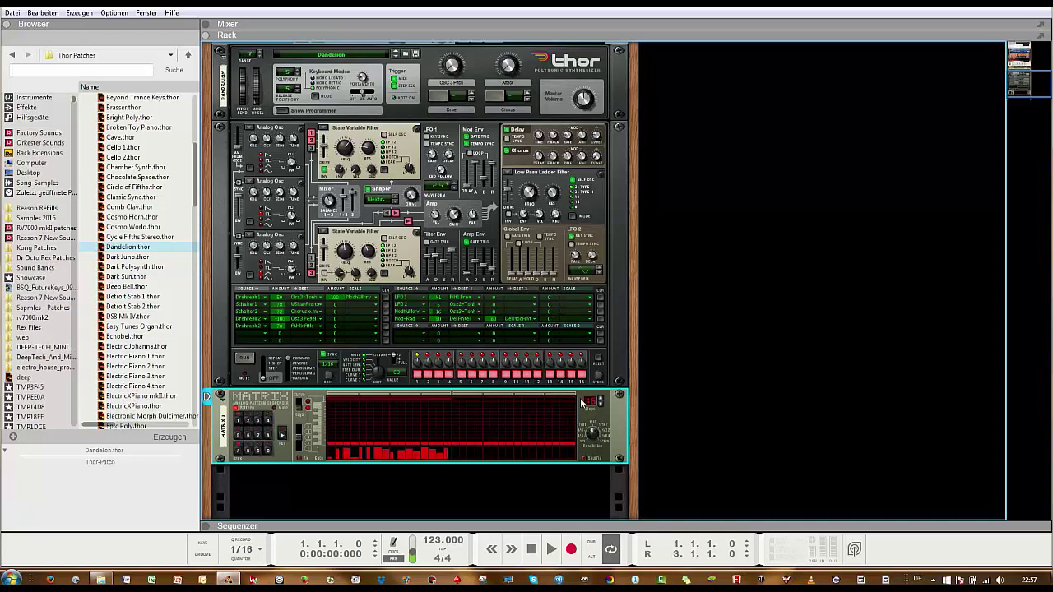
right_click(393, 422)
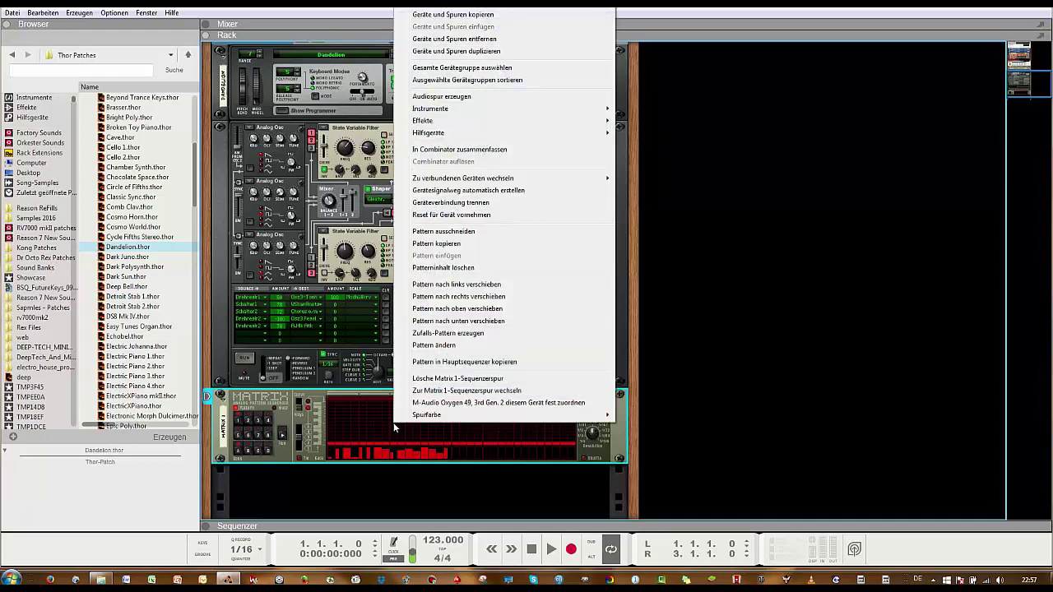
click(433, 366)
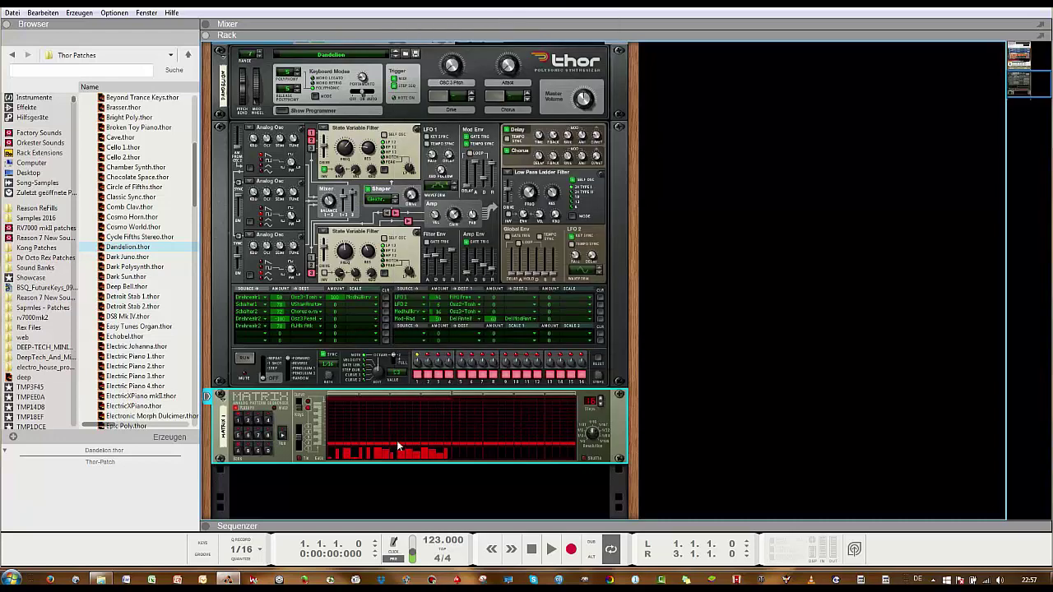
click(210, 527)
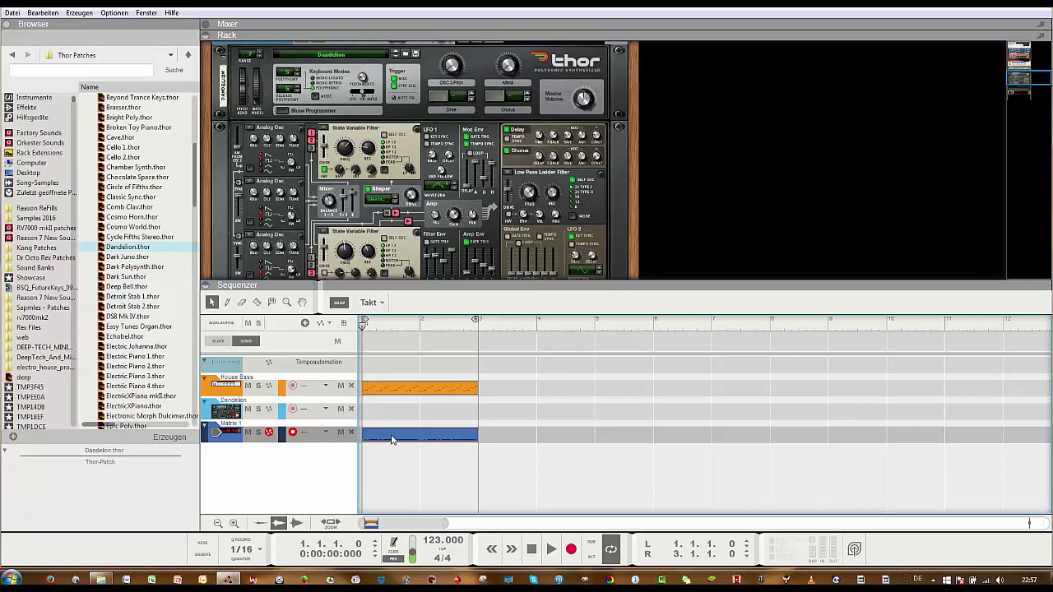
- Move the Matrix clip onto the Dandelion track and delete the Matrix device from the rack
drag(376, 427, 378, 404)
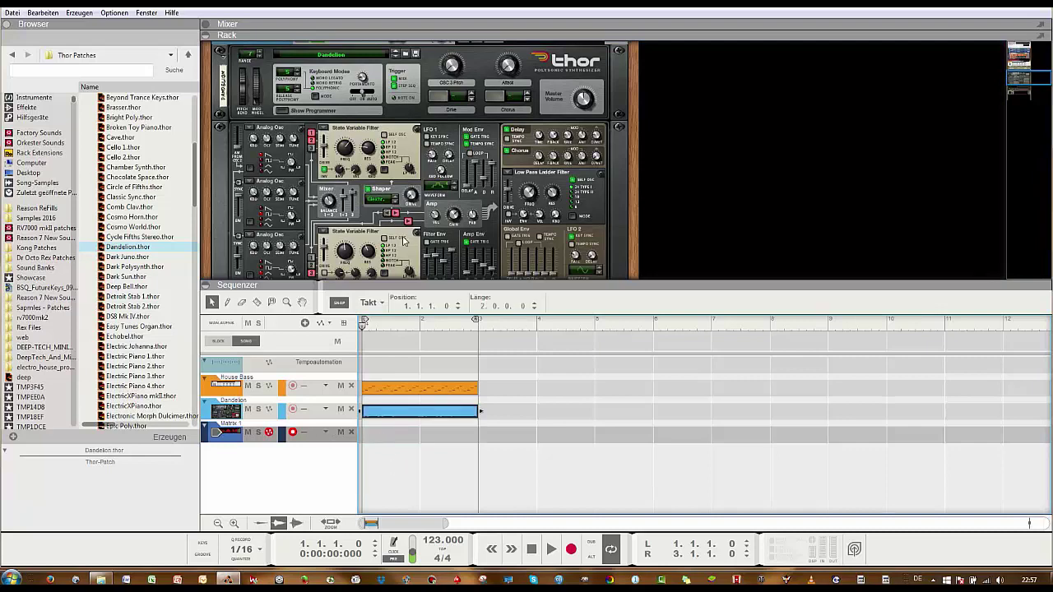
scroll(403, 241, down, 5)
click(307, 164)
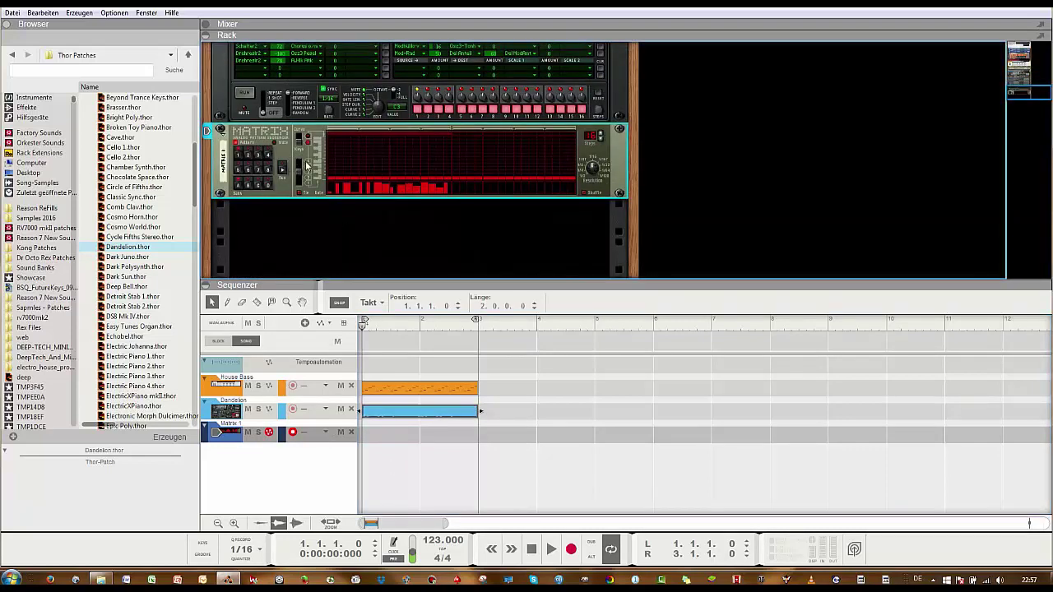
key(Delete)
click(384, 454)
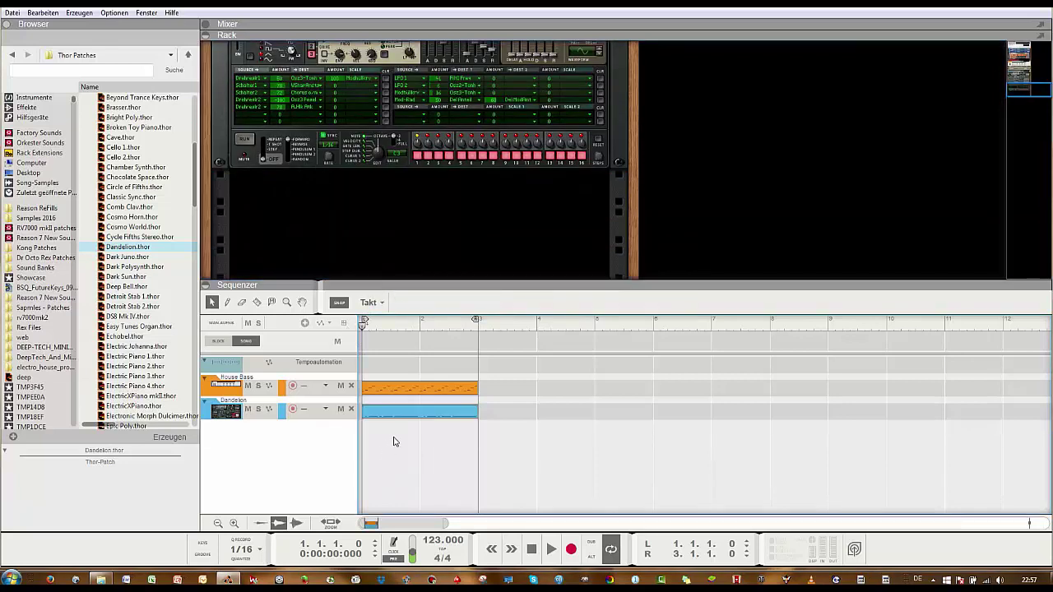
- Open the Dandelion clip for editing, select all its notes, and show the Tool Window clear of the note editor
double_click(407, 415)
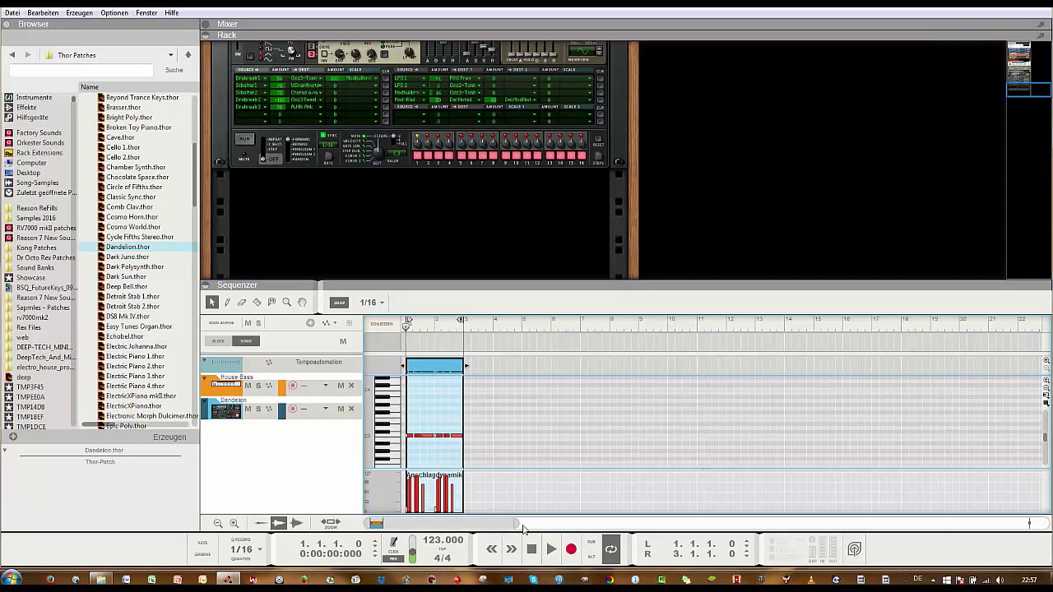
drag(516, 523, 392, 523)
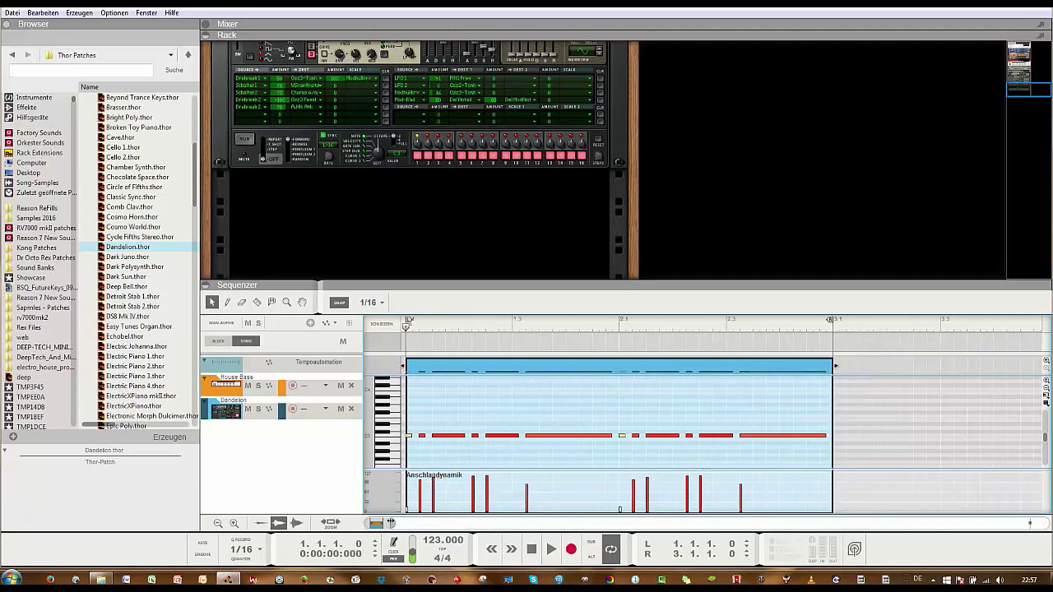
key(ctrl+a)
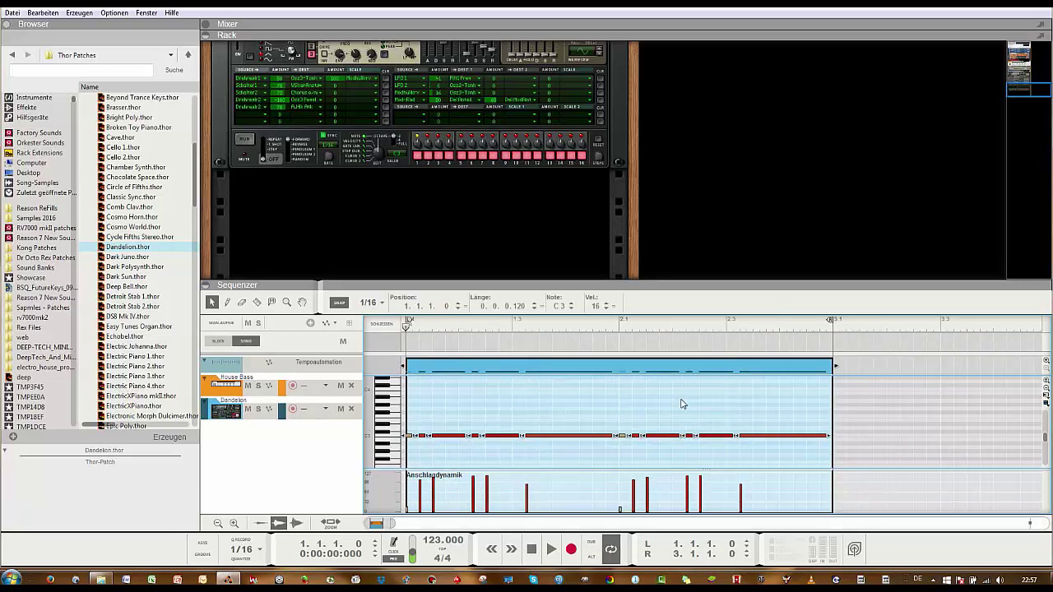
key(F8)
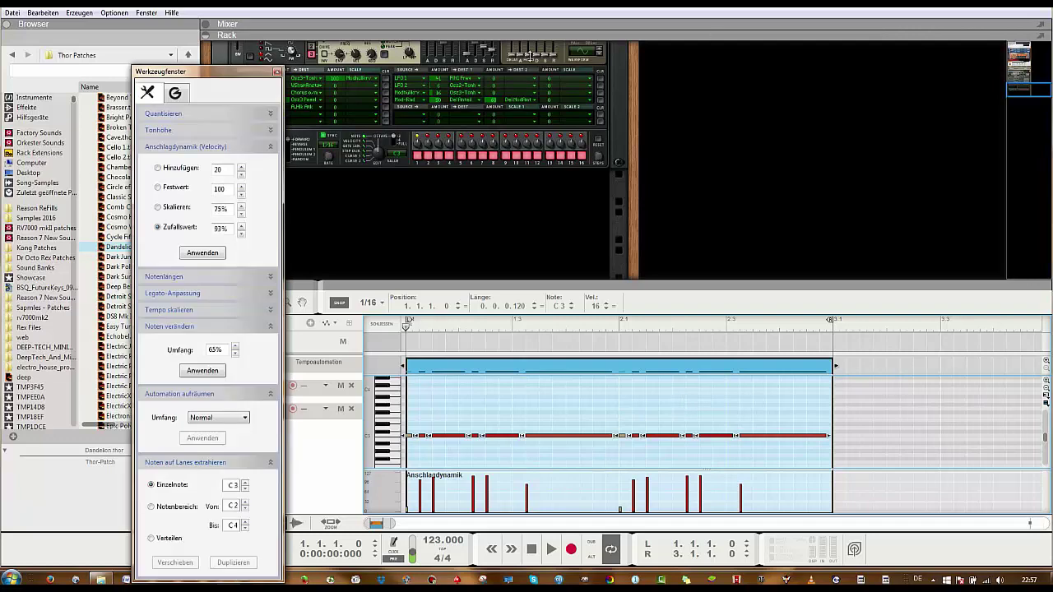
drag(239, 74, 965, 32)
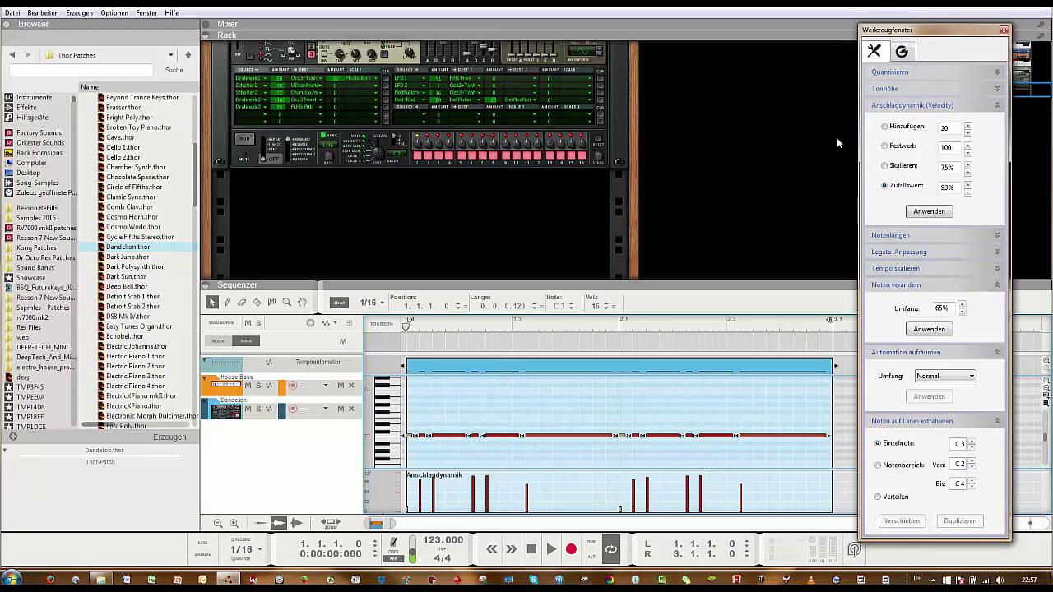
drag(956, 33, 995, 27)
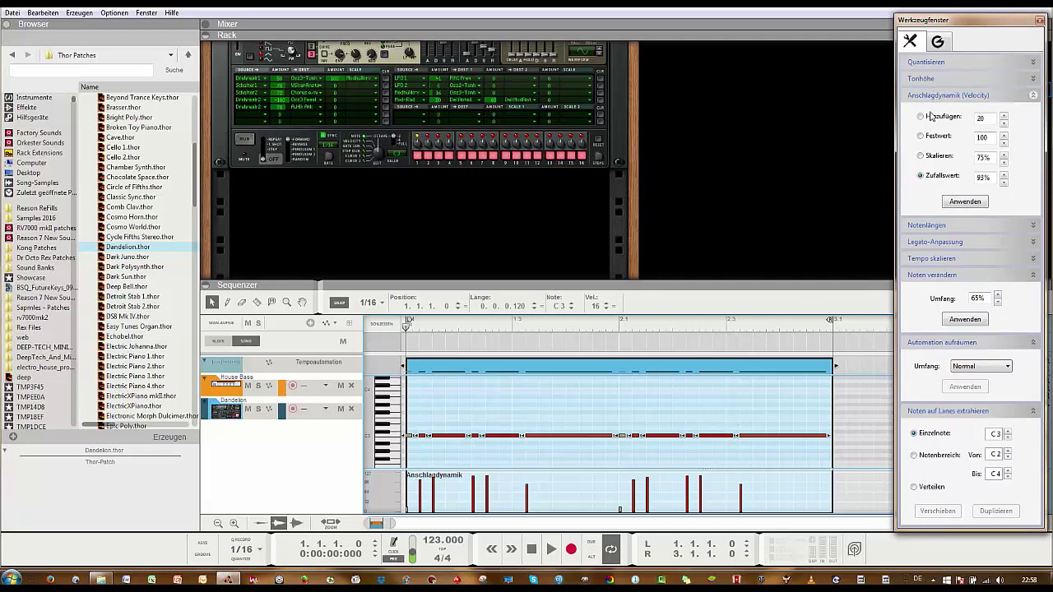
- Alter the selected notes by 65% three times to vary the rhythm
click(932, 280)
click(932, 282)
scroll(741, 175, up, 5)
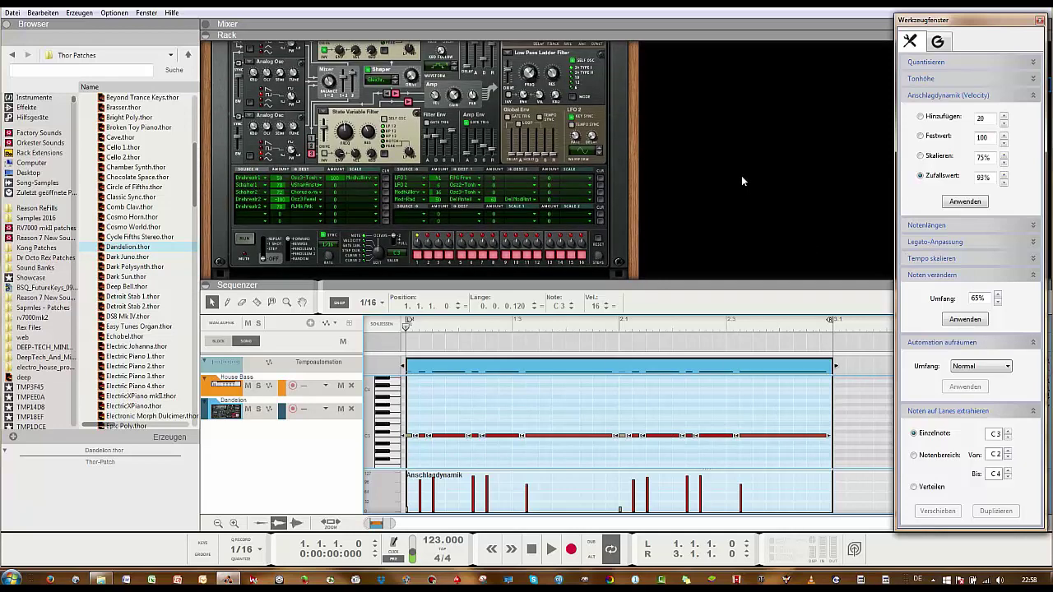
click(961, 321)
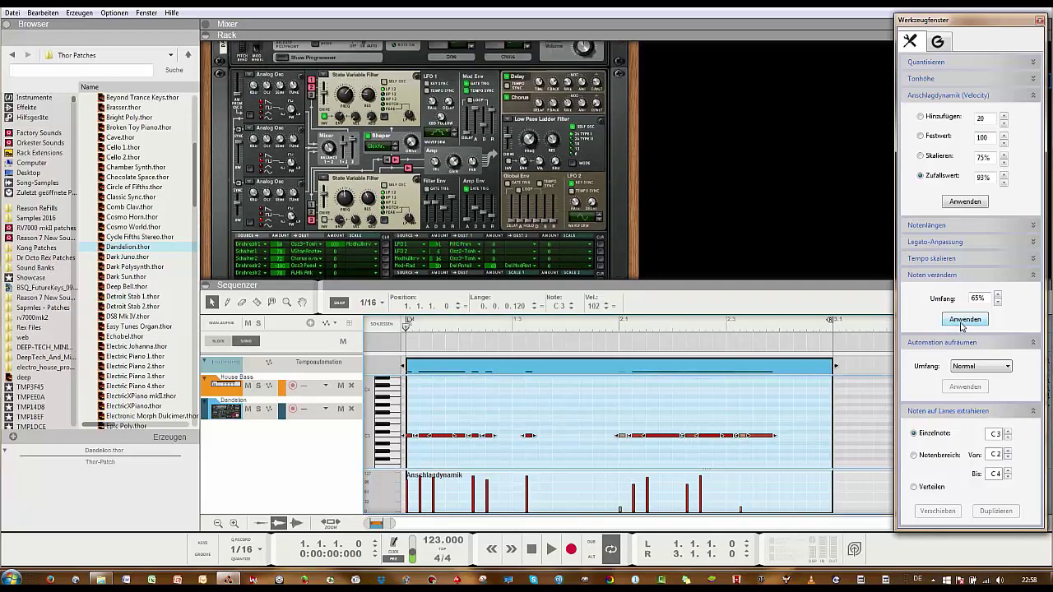
click(960, 321)
click(961, 321)
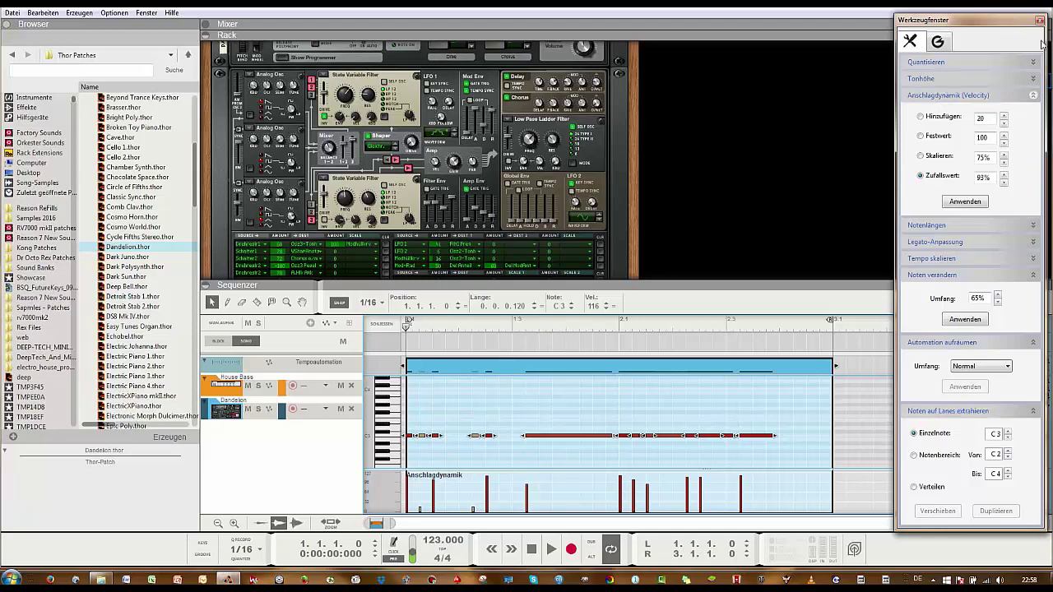
- Set the random velocity amount to 33% and apply it to the selected notes three times
click(1004, 184)
click(960, 203)
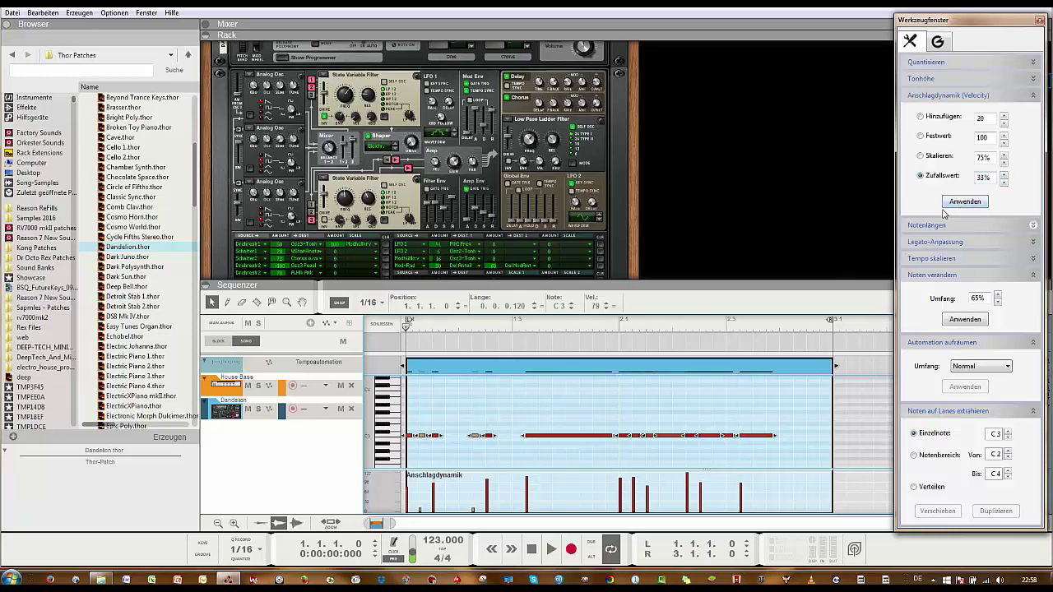
click(954, 204)
click(954, 203)
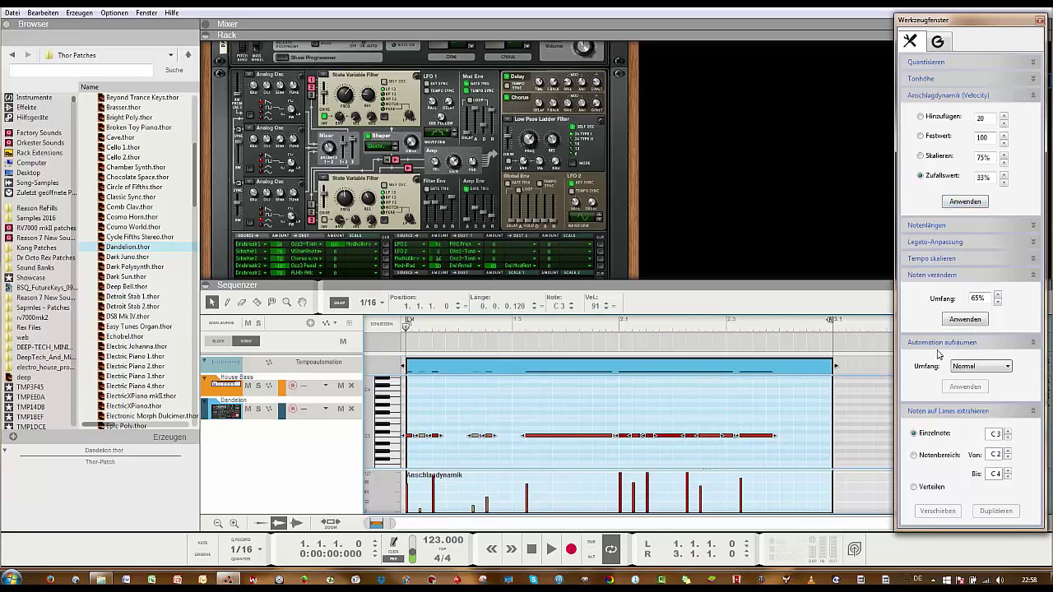
- Close the clip editor and play back the House Bass and Dandelion tracks together
scroll(709, 198, down, 5)
scroll(710, 198, up, 4)
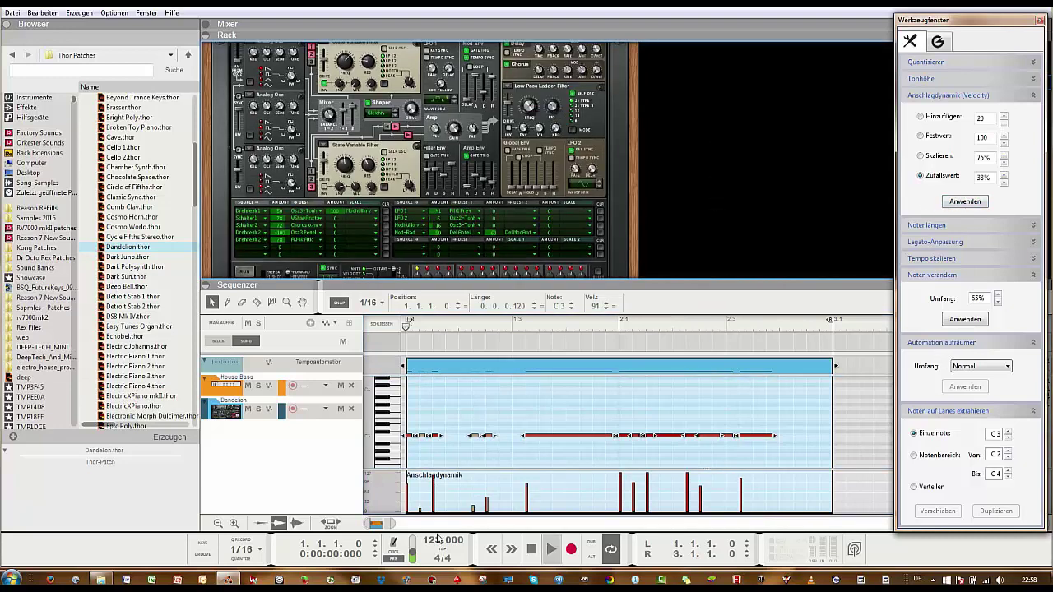
click(321, 481)
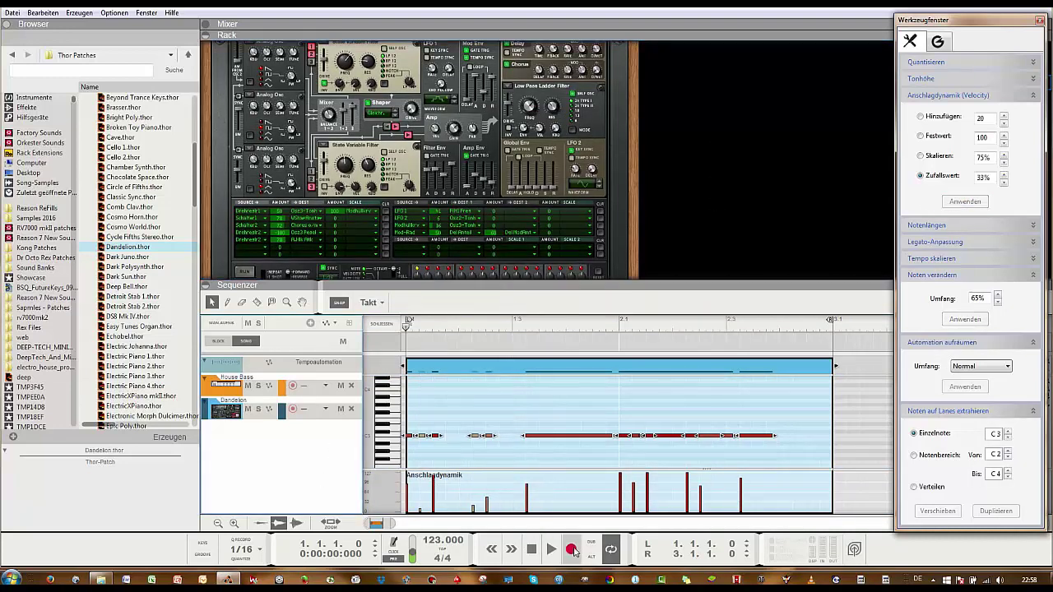
click(401, 324)
key(space)
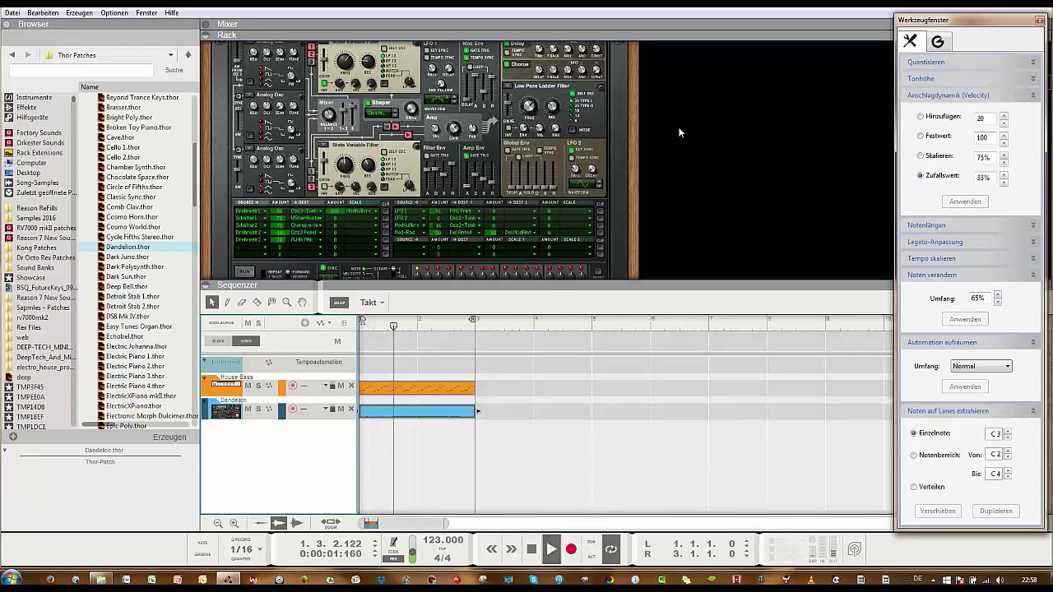
scroll(679, 131, down, 2)
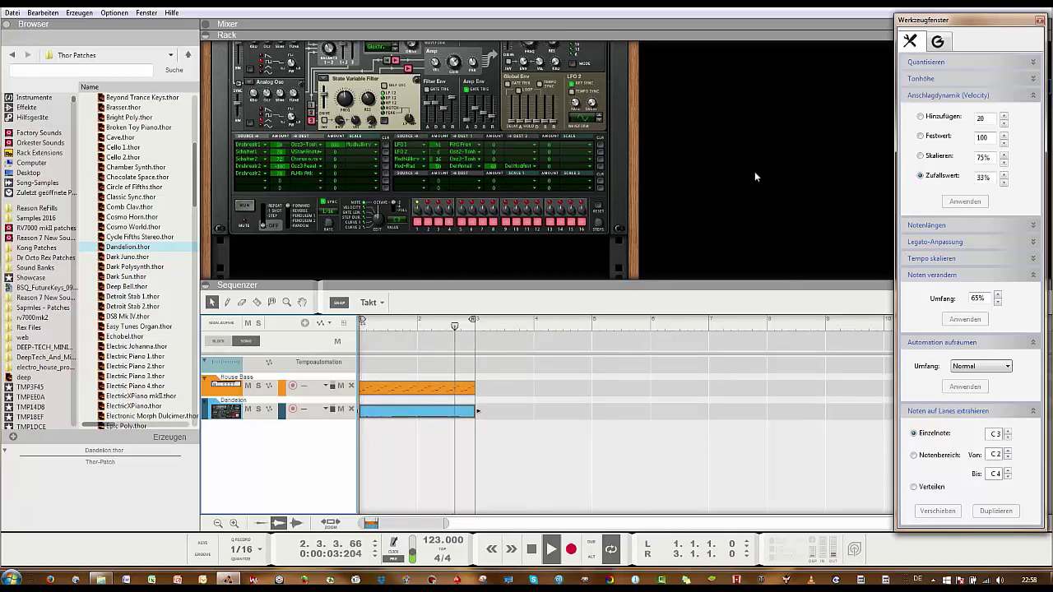
key(space)
- Open the Dandelion clip, select all its notes, and randomize their pitches between C1 and C3
click(940, 80)
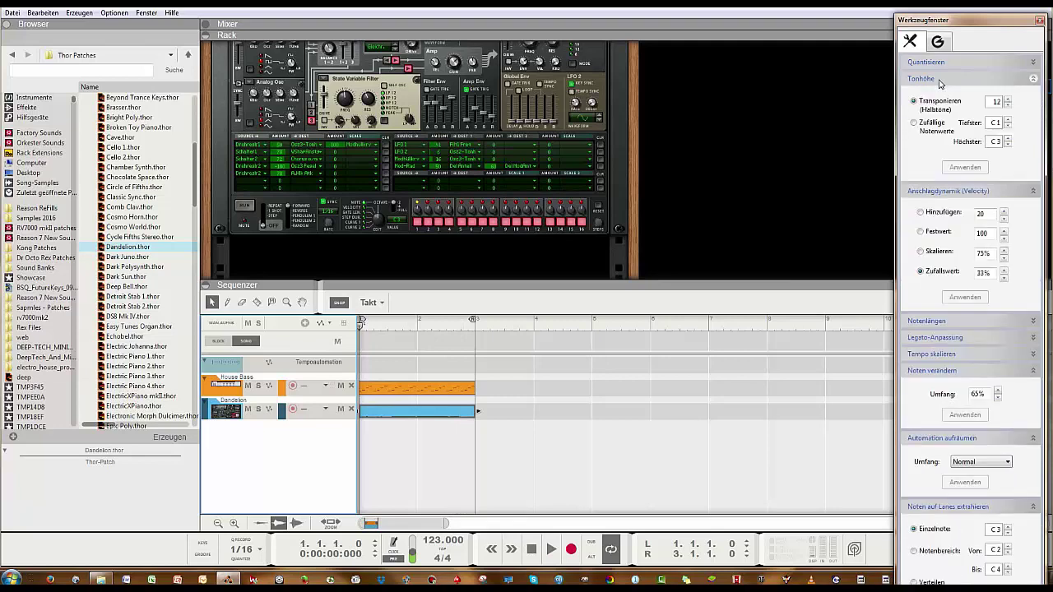
click(928, 128)
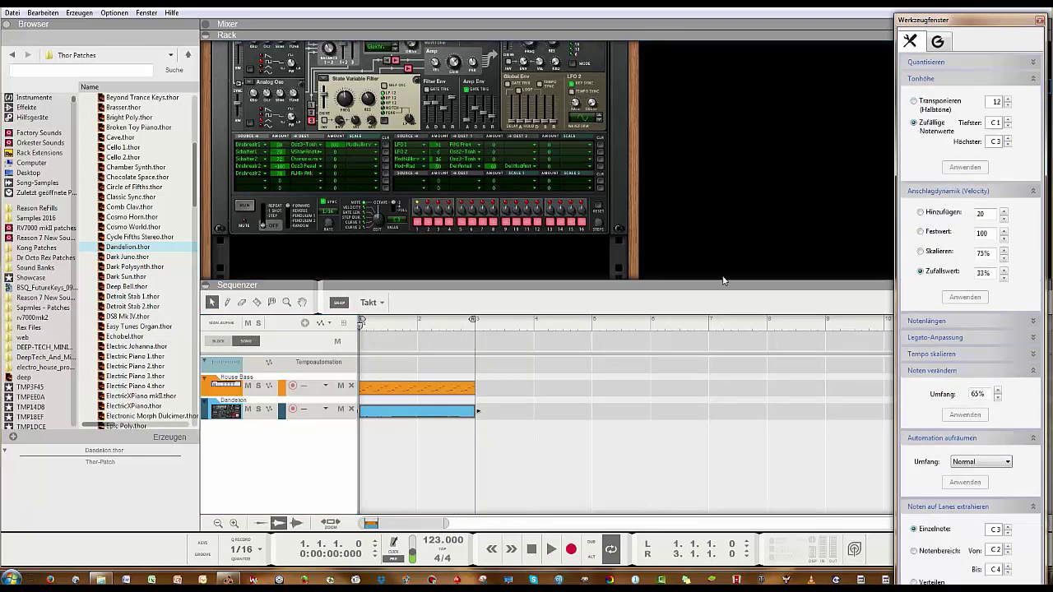
double_click(452, 409)
drag(810, 446, 403, 427)
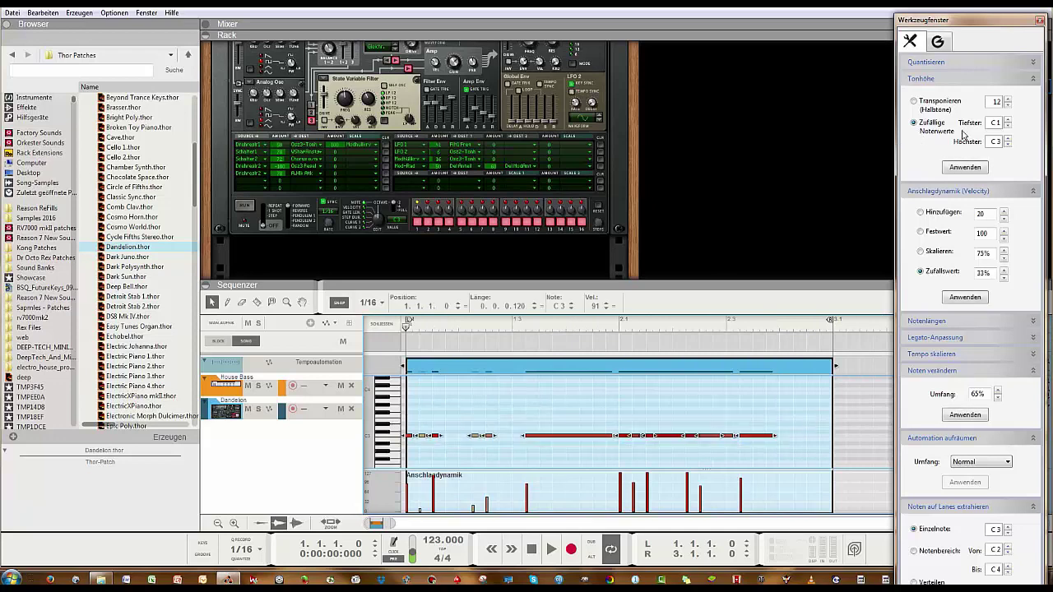
click(965, 167)
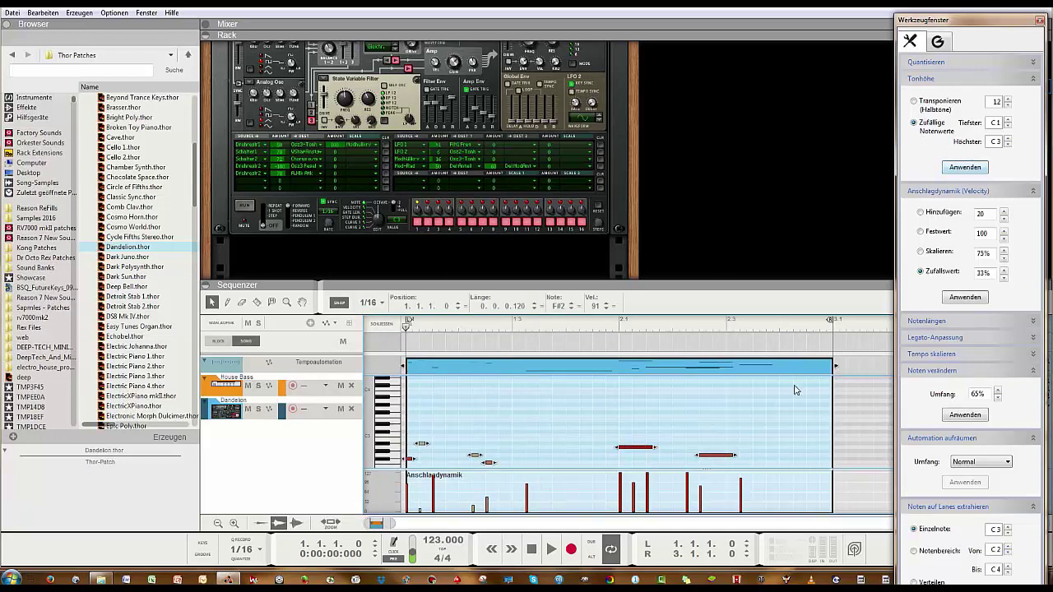
- Deselect the notes and enlarge the sequencer area so the clip's full pitch range is visible in the note editor
click(728, 400)
scroll(728, 400, down, 2)
scroll(791, 401, up, 2)
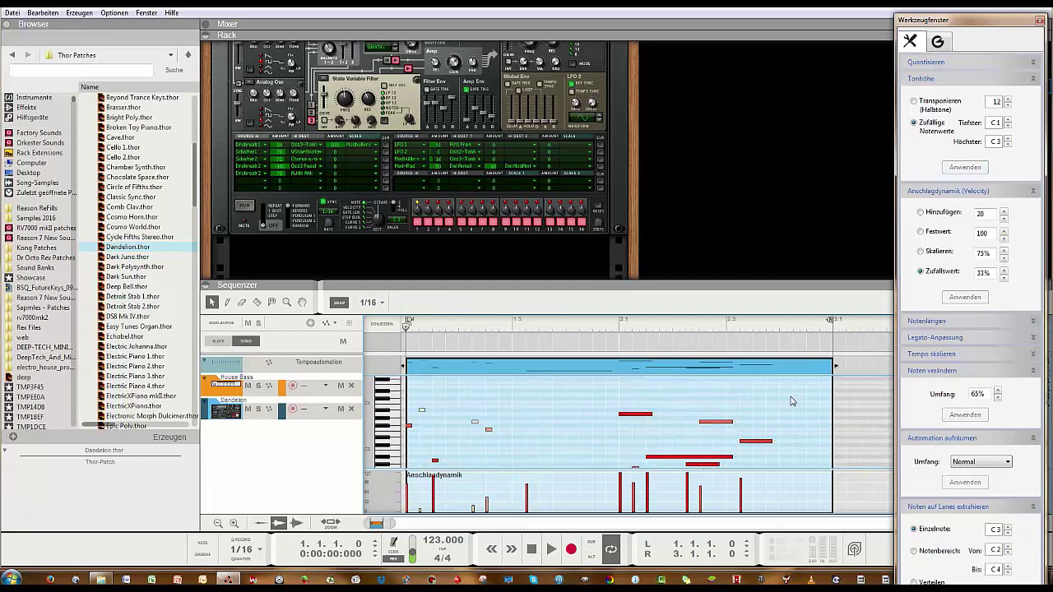
scroll(786, 395, down, 2)
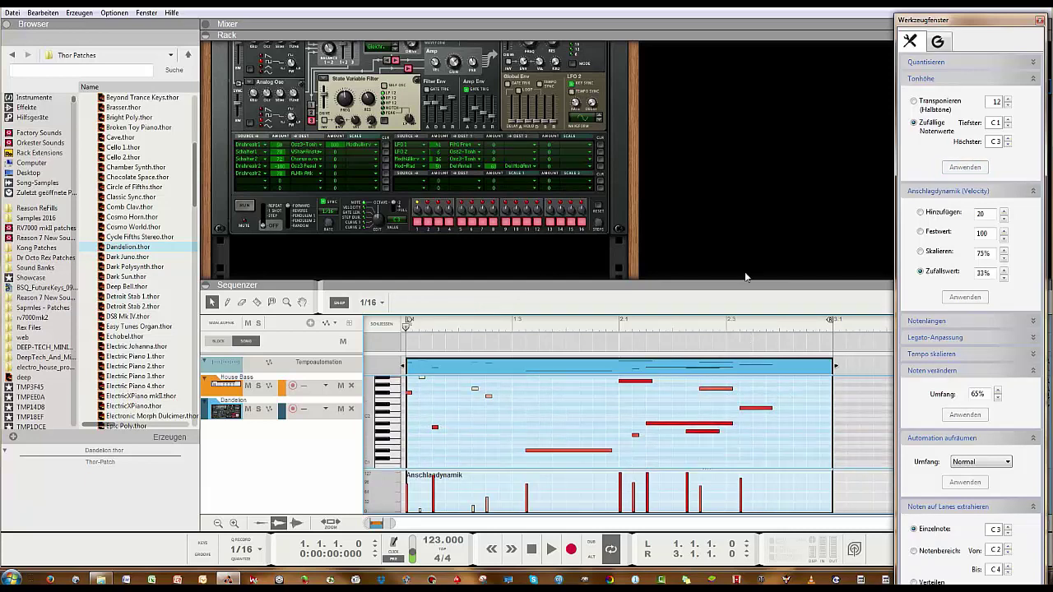
drag(746, 228, 748, 153)
scroll(707, 263, up, 2)
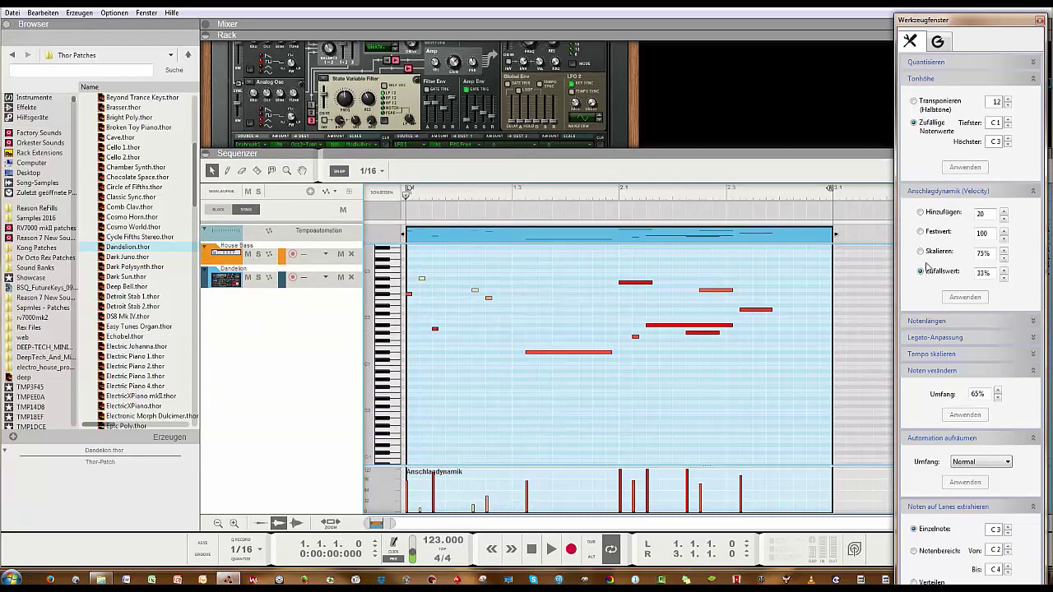
- Expand the note length options, leave the notes deselected, and play back the pitch-randomized clip, returning to the song start
click(927, 323)
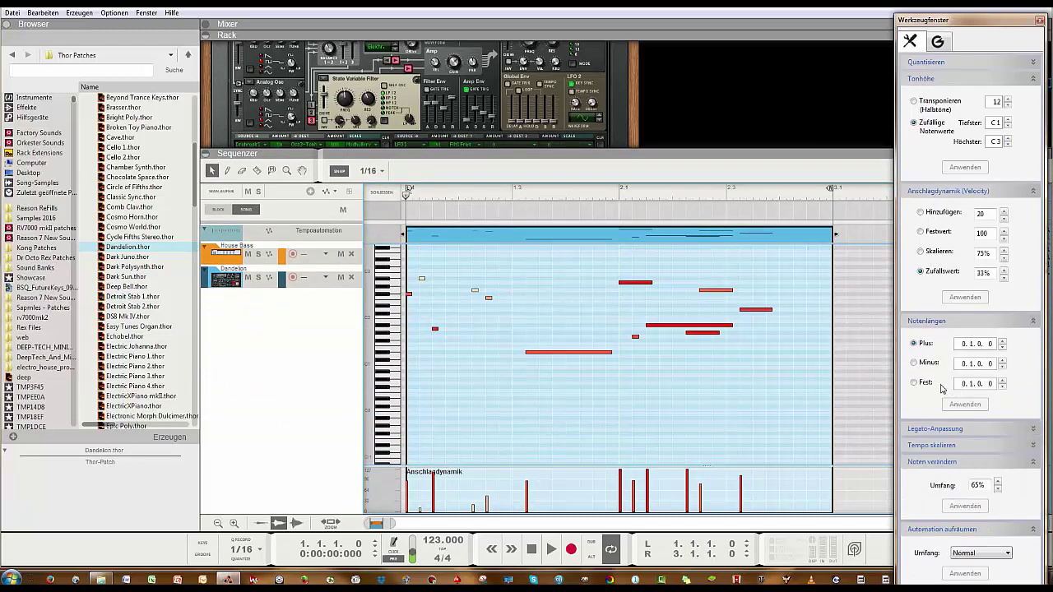
drag(796, 384, 406, 245)
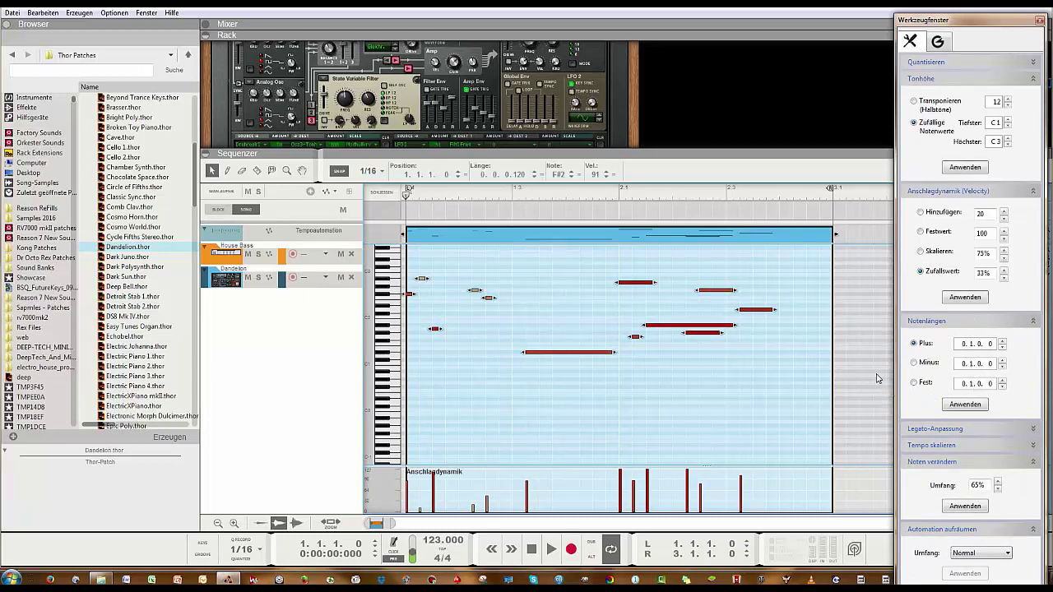
click(782, 367)
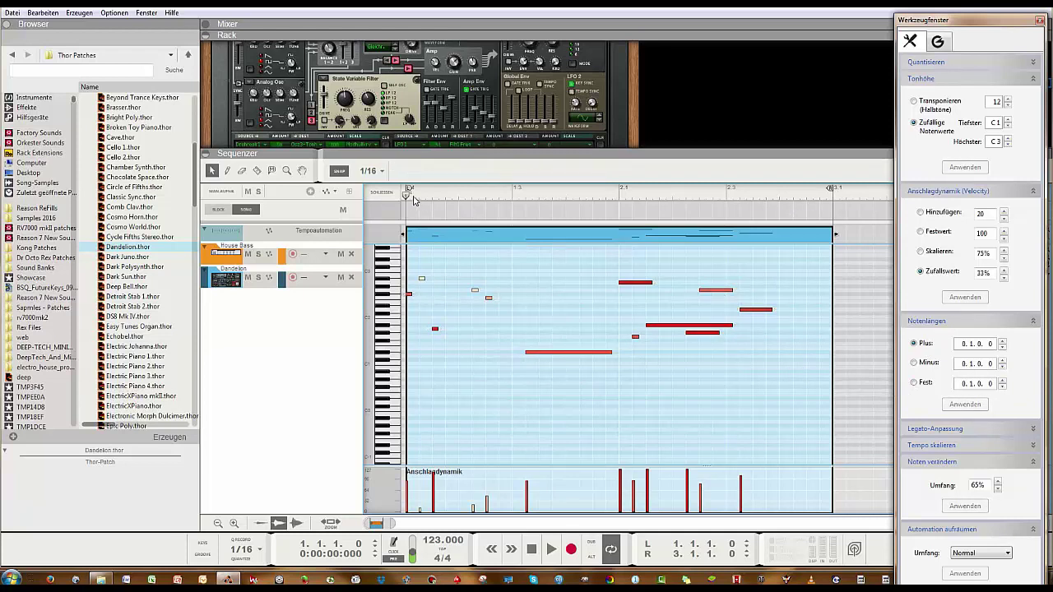
key(space)
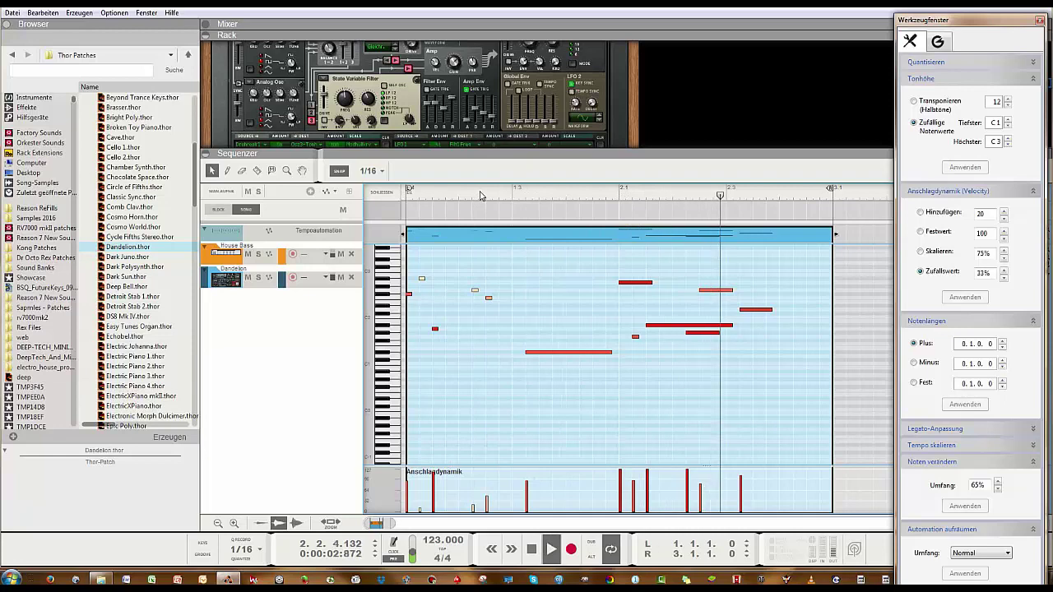
key(space)
key(KP_0)
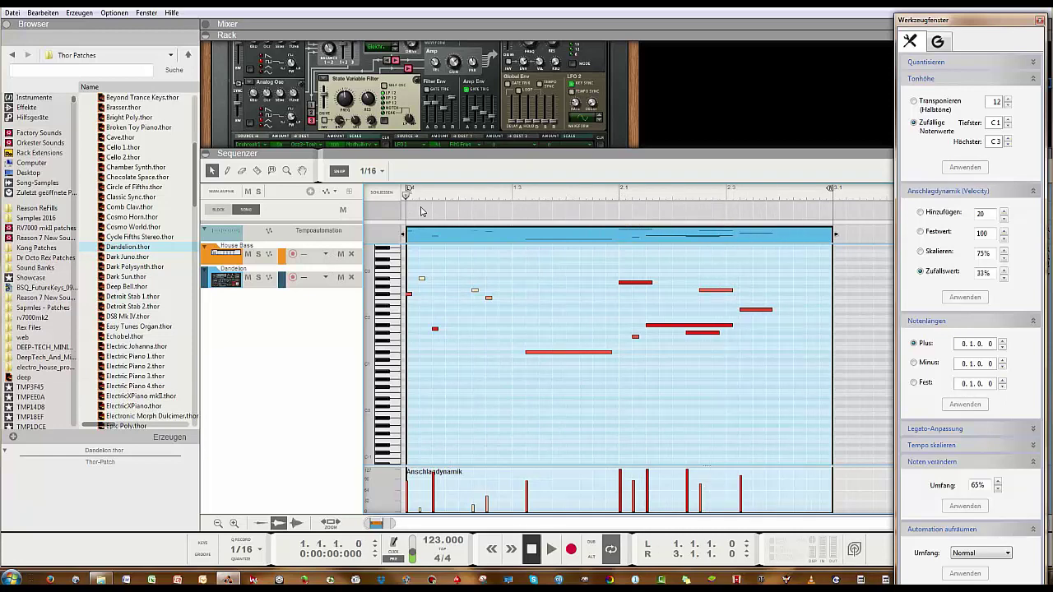
- Shorten the Dandelion clip to half a bar (0.2.0.0) with the snap value set to 1/16
drag(833, 236, 619, 236)
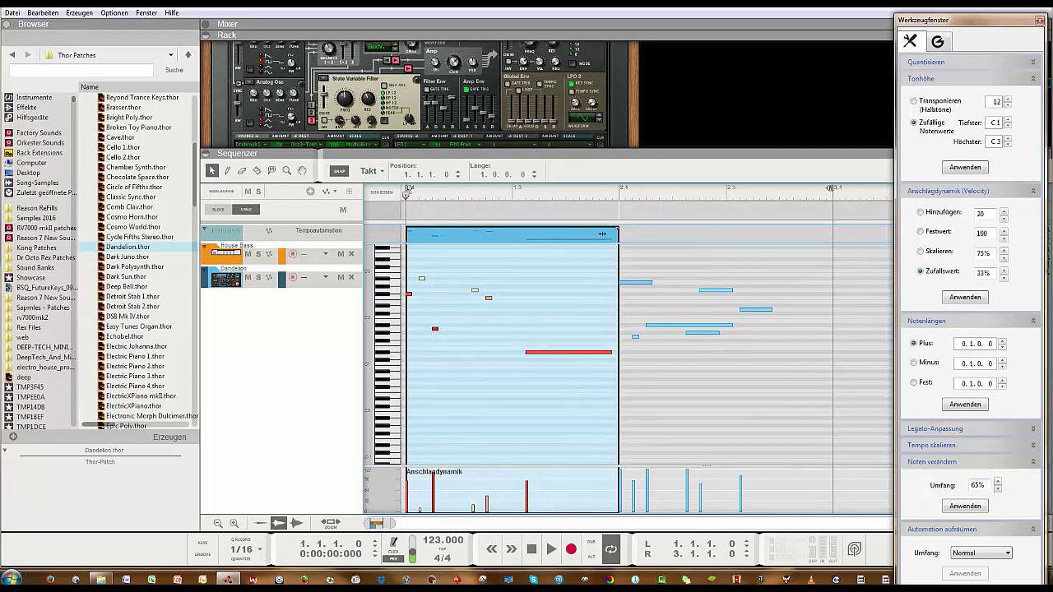
click(368, 171)
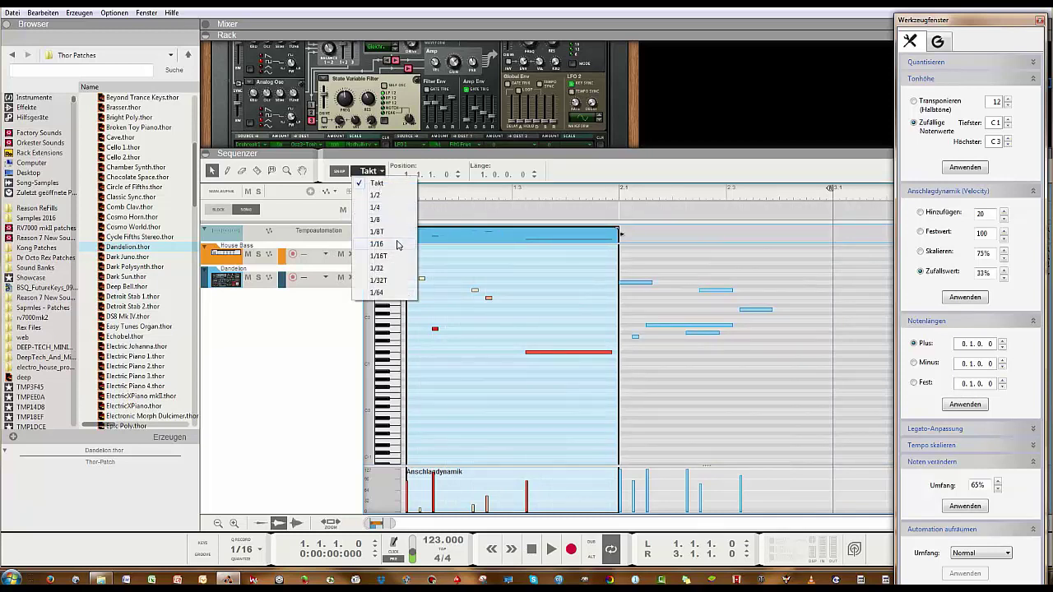
click(395, 242)
drag(621, 236, 501, 235)
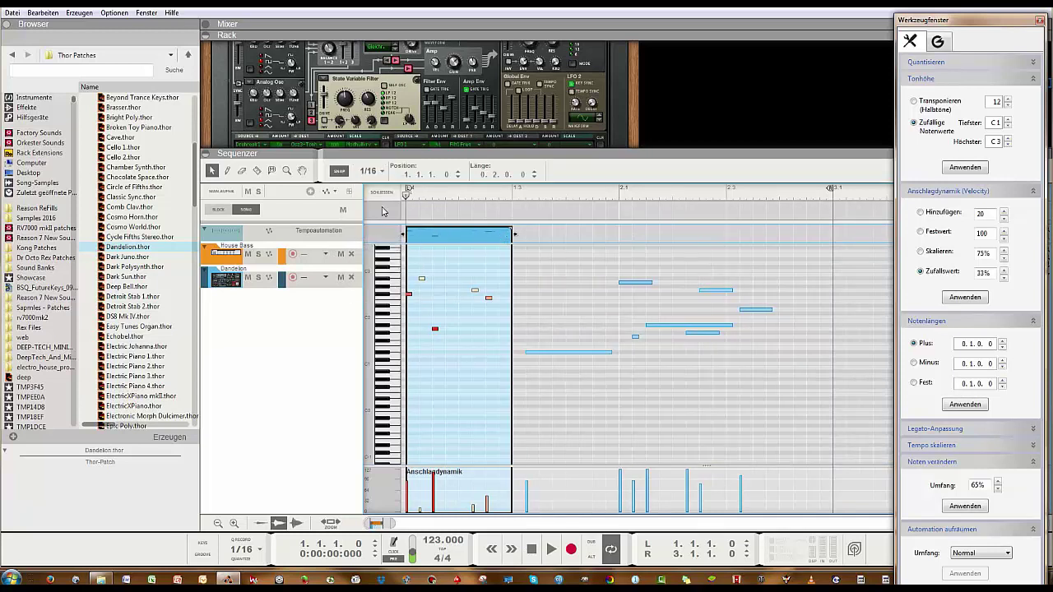
- Close the clip editor and repeat the half-bar Dandelion clip until it fills the two-bar loop up to bar 3
click(371, 194)
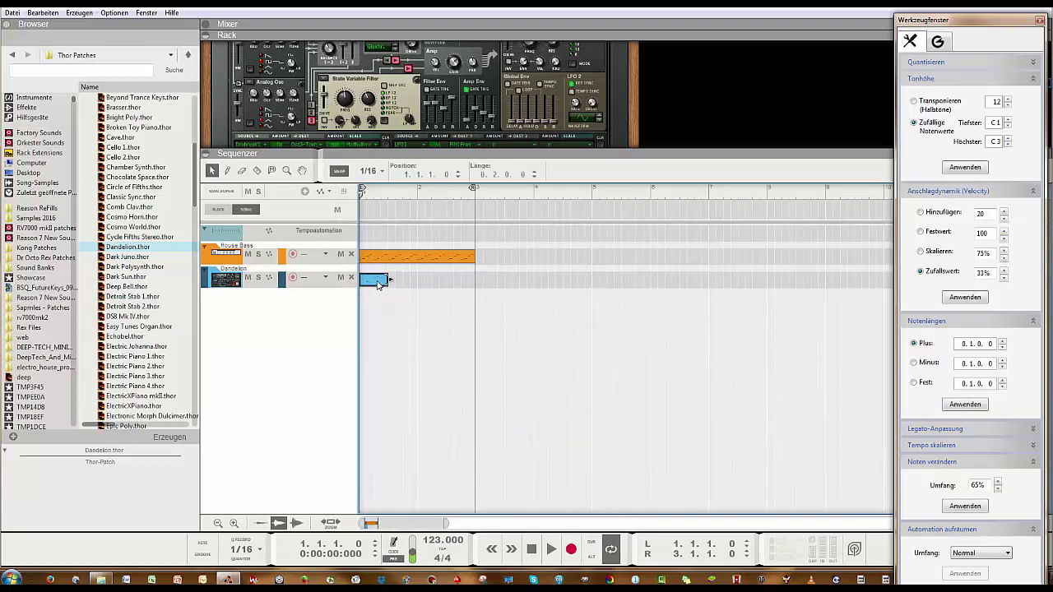
drag(378, 282, 524, 319)
click(521, 287)
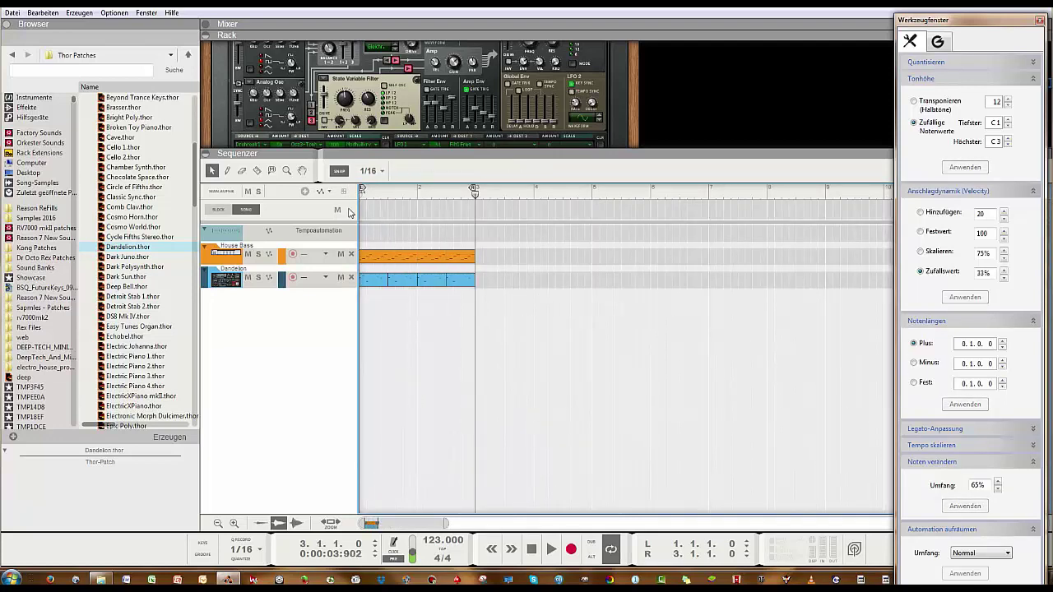
- Hide the Tool Window, return to the song start, and show the rack and sequencer together
key(F8)
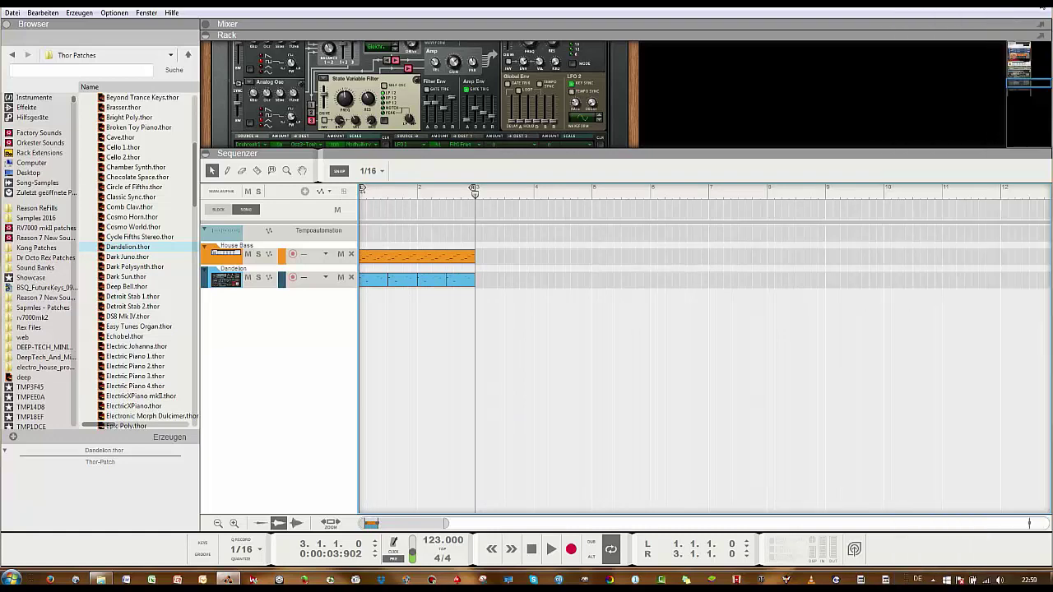
key(F6)
key(KP_0)
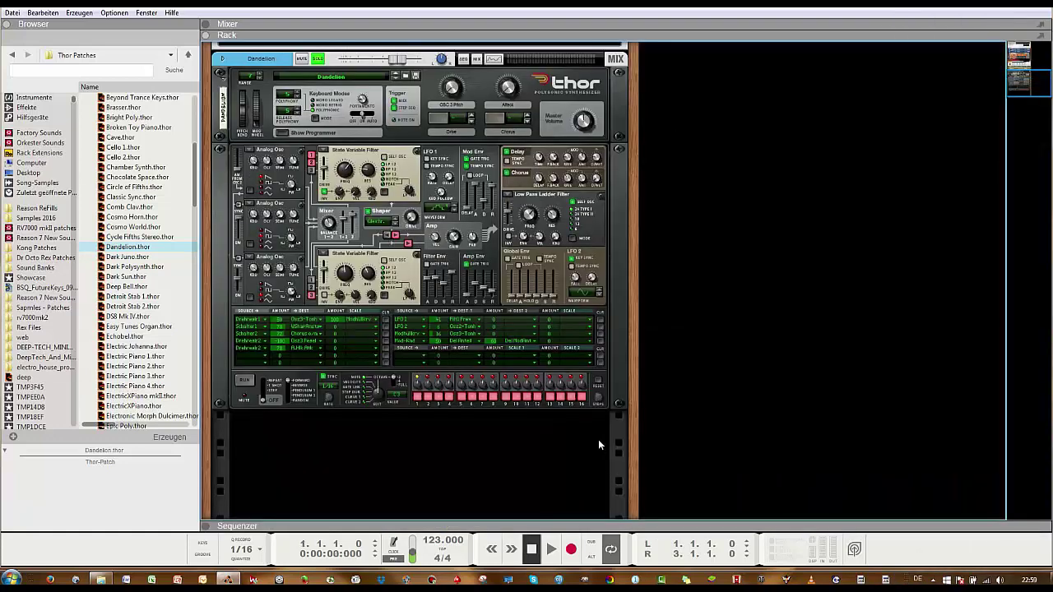
click(207, 526)
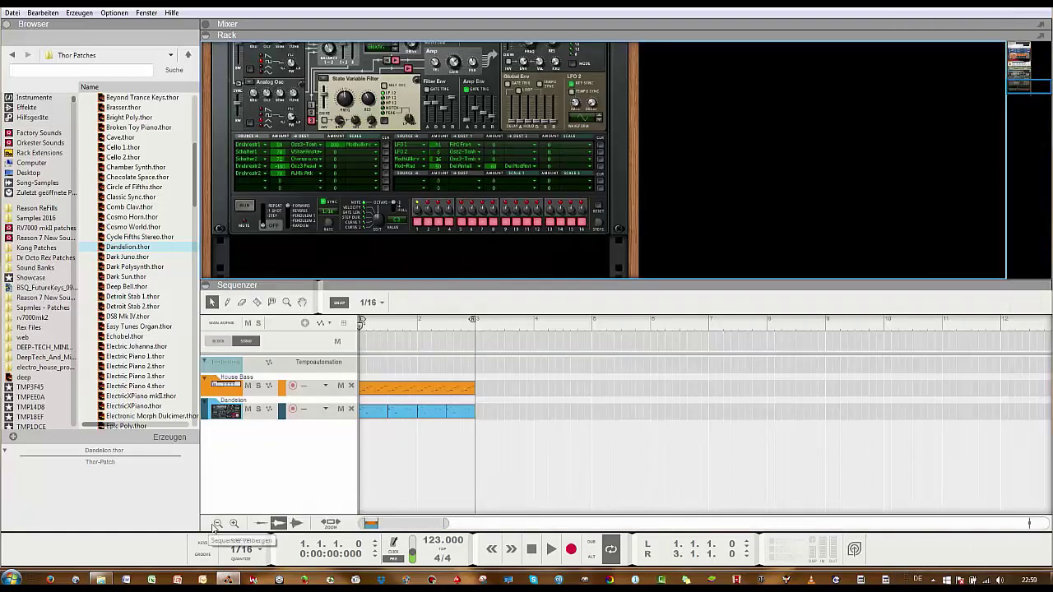
- Play back the repeated Dandelion clips while viewing Thor's filters, and return to the song start
key(space)
scroll(449, 187, up, 3)
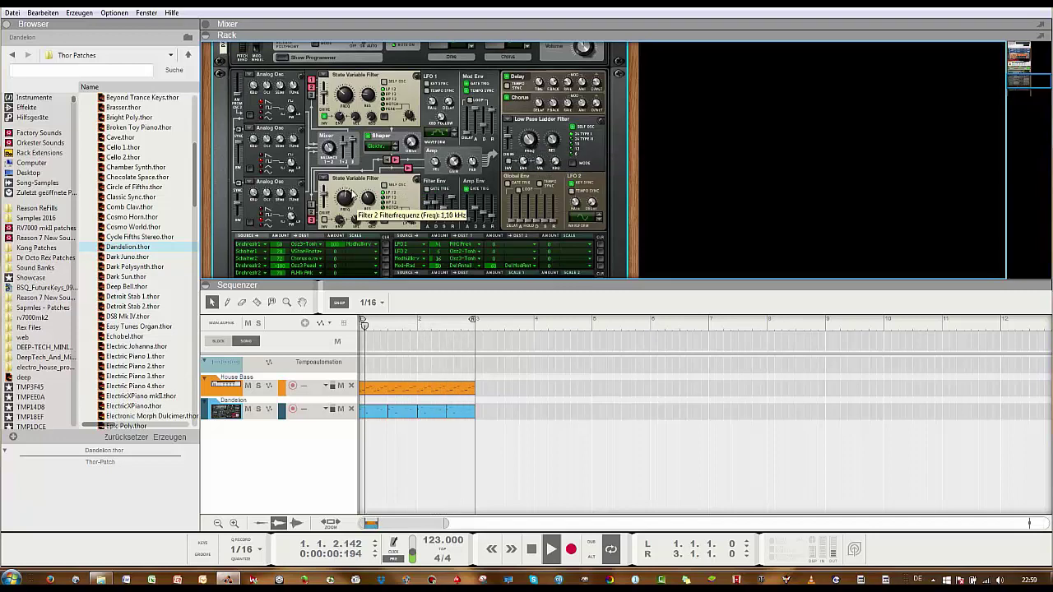
key(space)
key(KP_0)
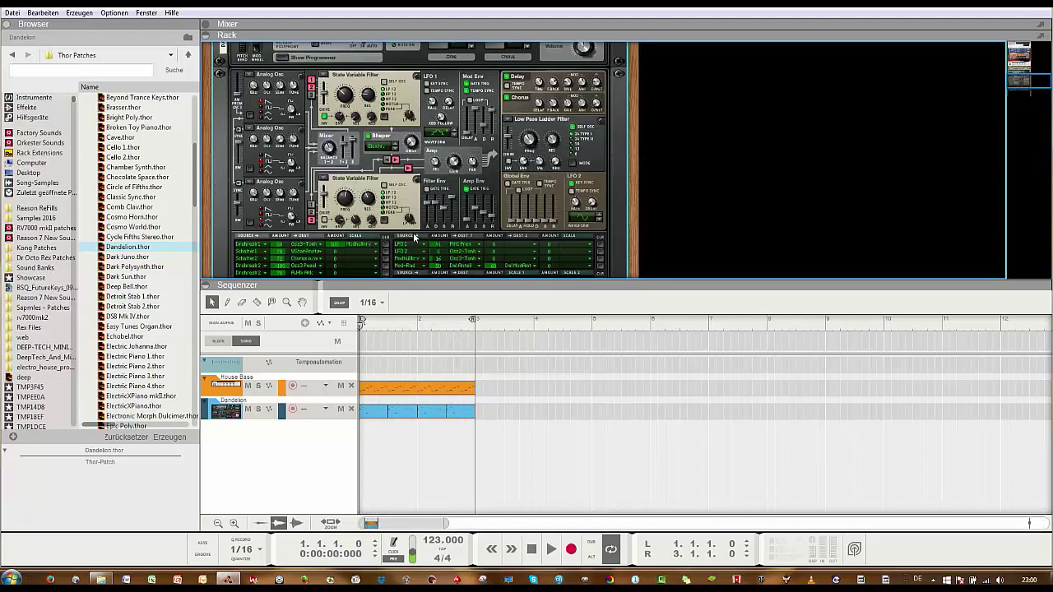
- Load the Brasser.thor patch into the Thor synthesizer and start playback
scroll(134, 230, up, 3)
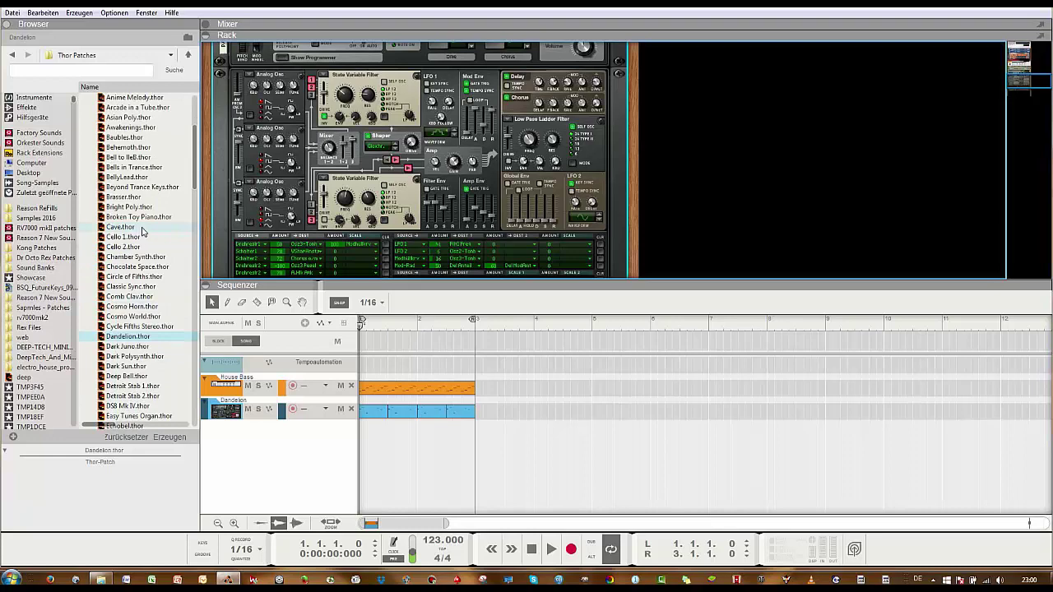
scroll(142, 232, up, 1)
click(140, 228)
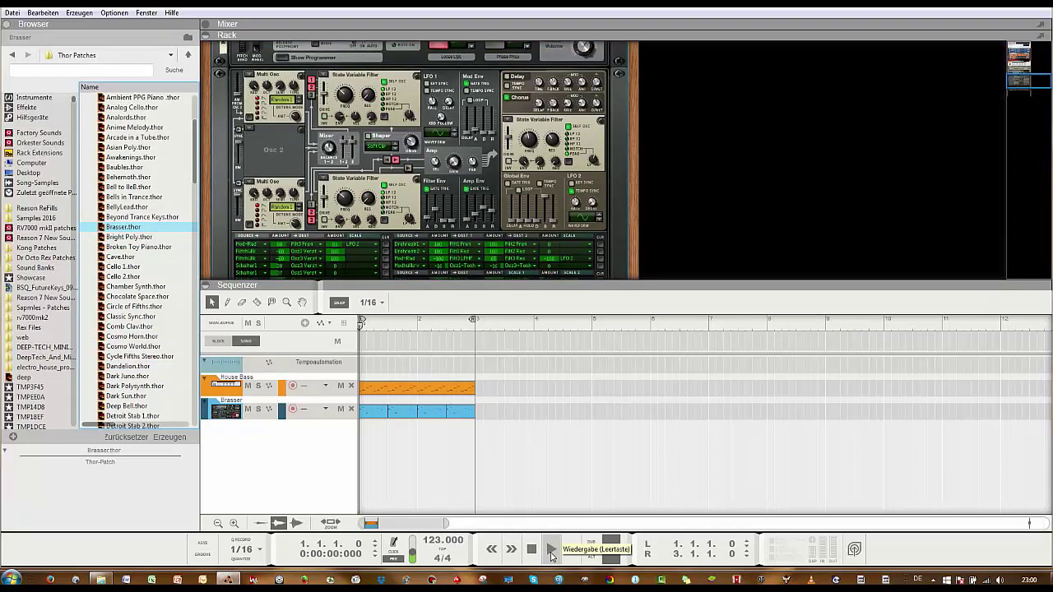
click(551, 556)
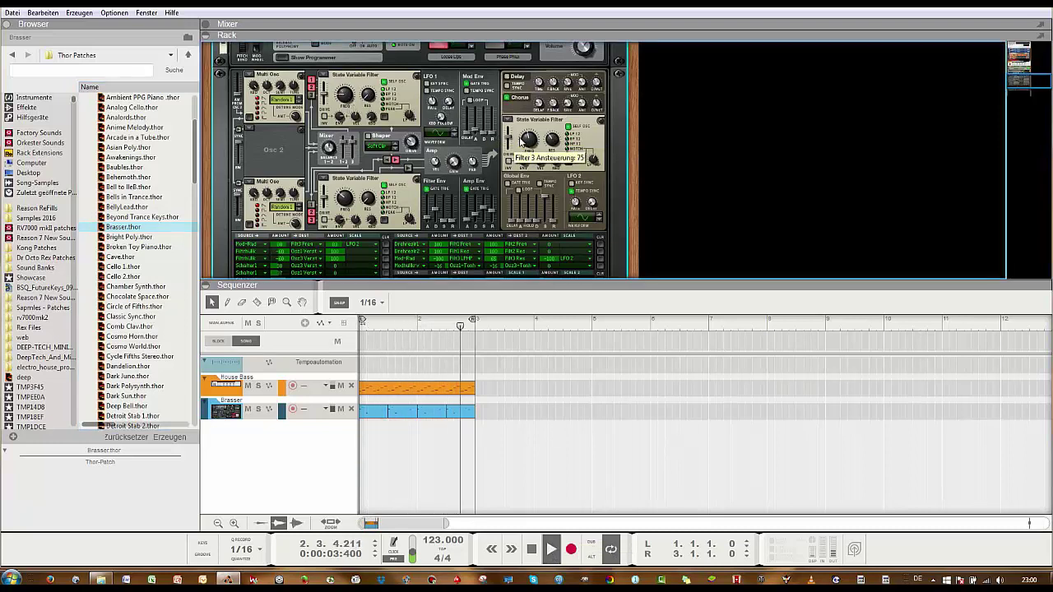
- Adjust Thor's Filter 3 frequency to about 1.05 kHz during playback and stop the song
drag(531, 154, 531, 121)
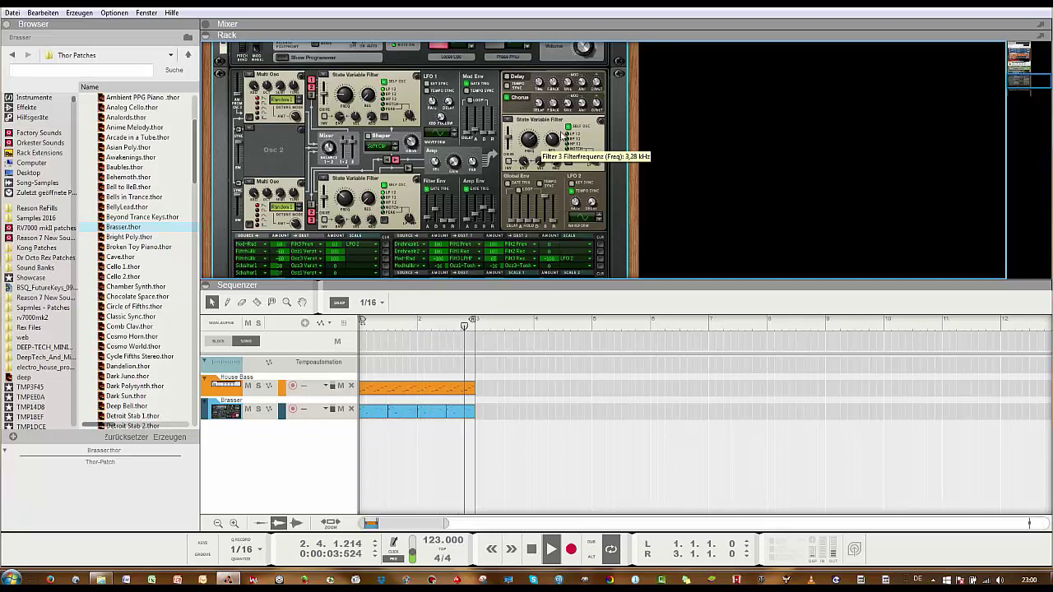
drag(530, 141, 536, 155)
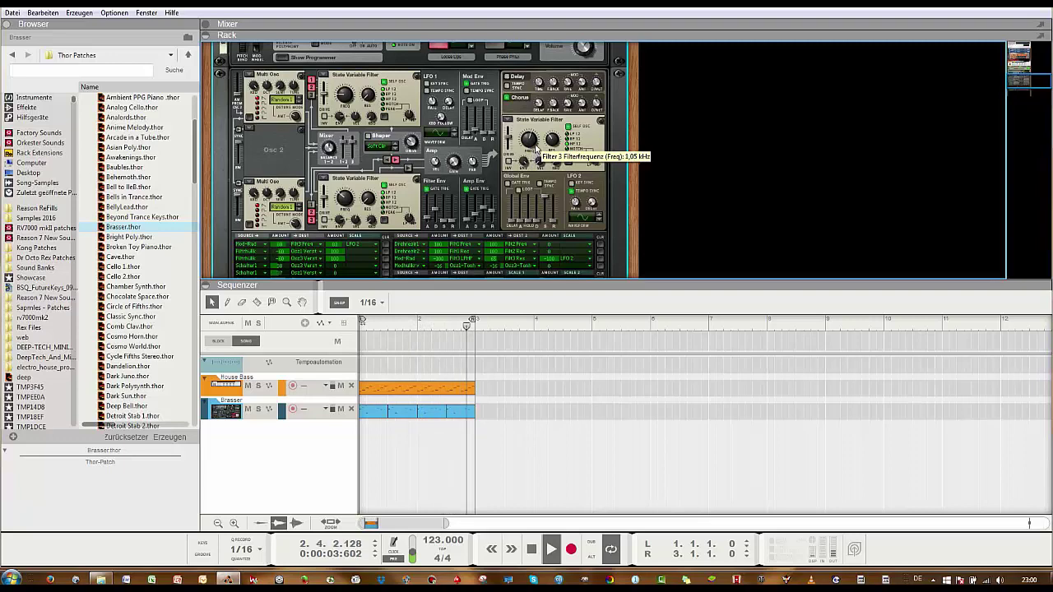
key(space)
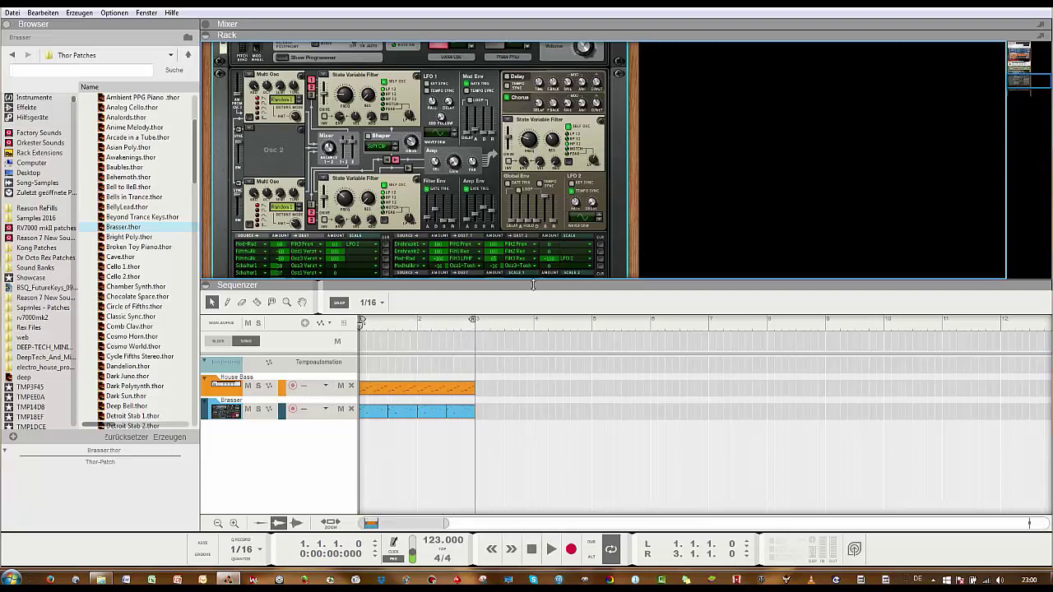
- Expand the rack over the sequencer area and hide the browser to view the whole Brasser Thor device
drag(533, 284, 533, 524)
click(14, 23)
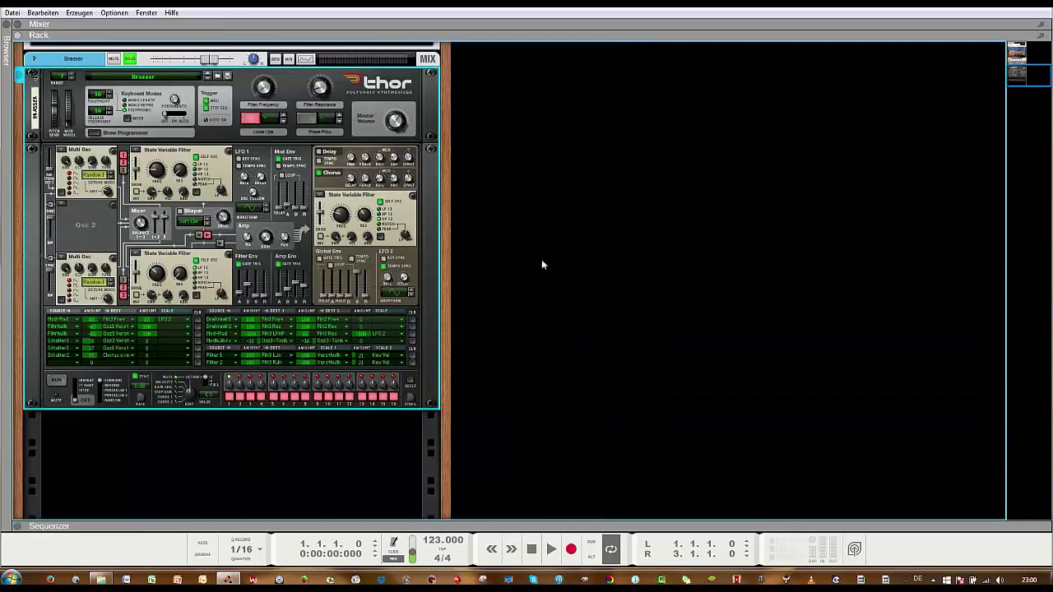
scroll(542, 264, up, 5)
scroll(546, 270, down, 4)
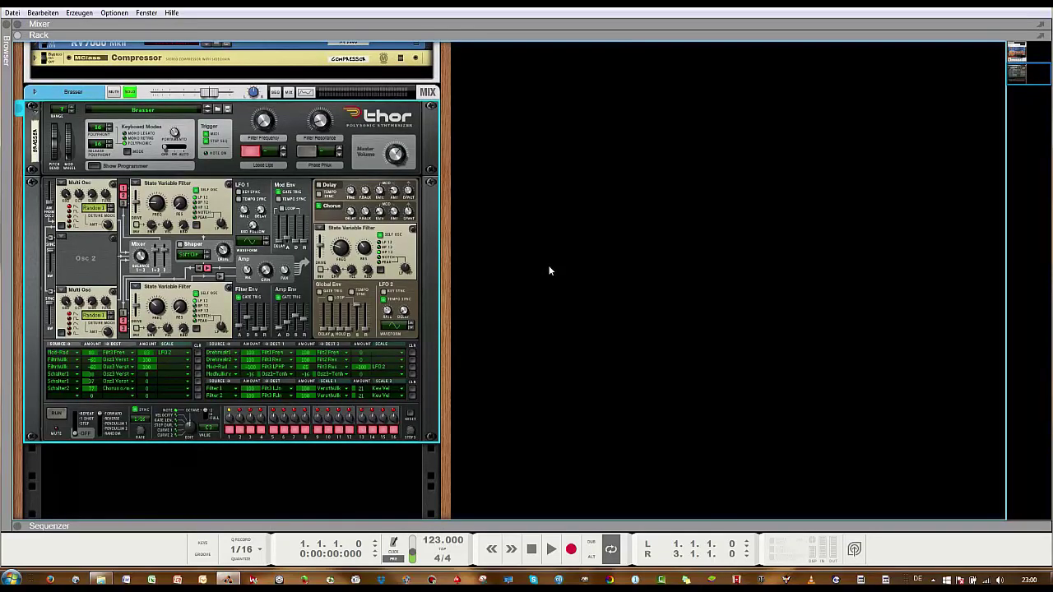
scroll(531, 267, up, 1)
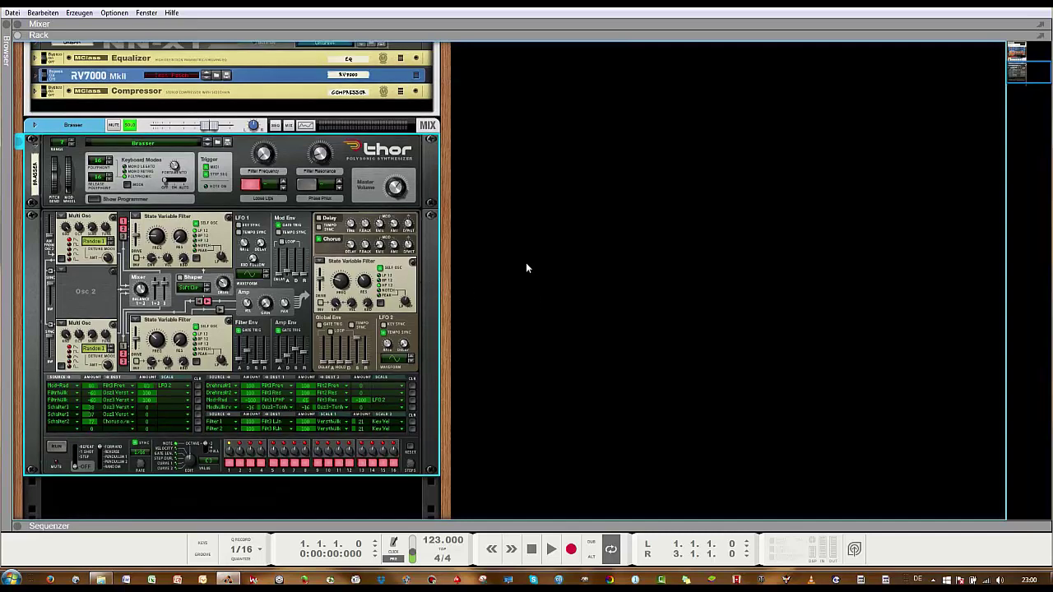